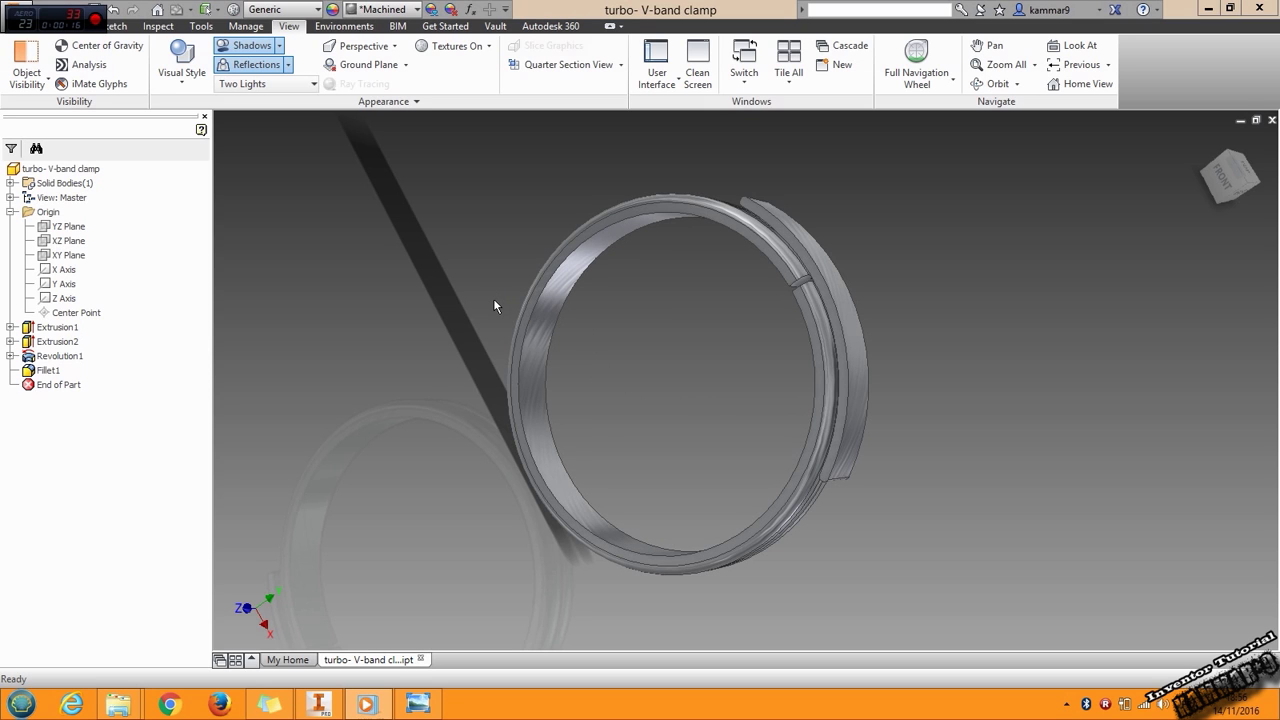
- Open the turbocharger render in the photo viewer to examine the V-band clamp's shape, and return to Inventor
click(418, 706)
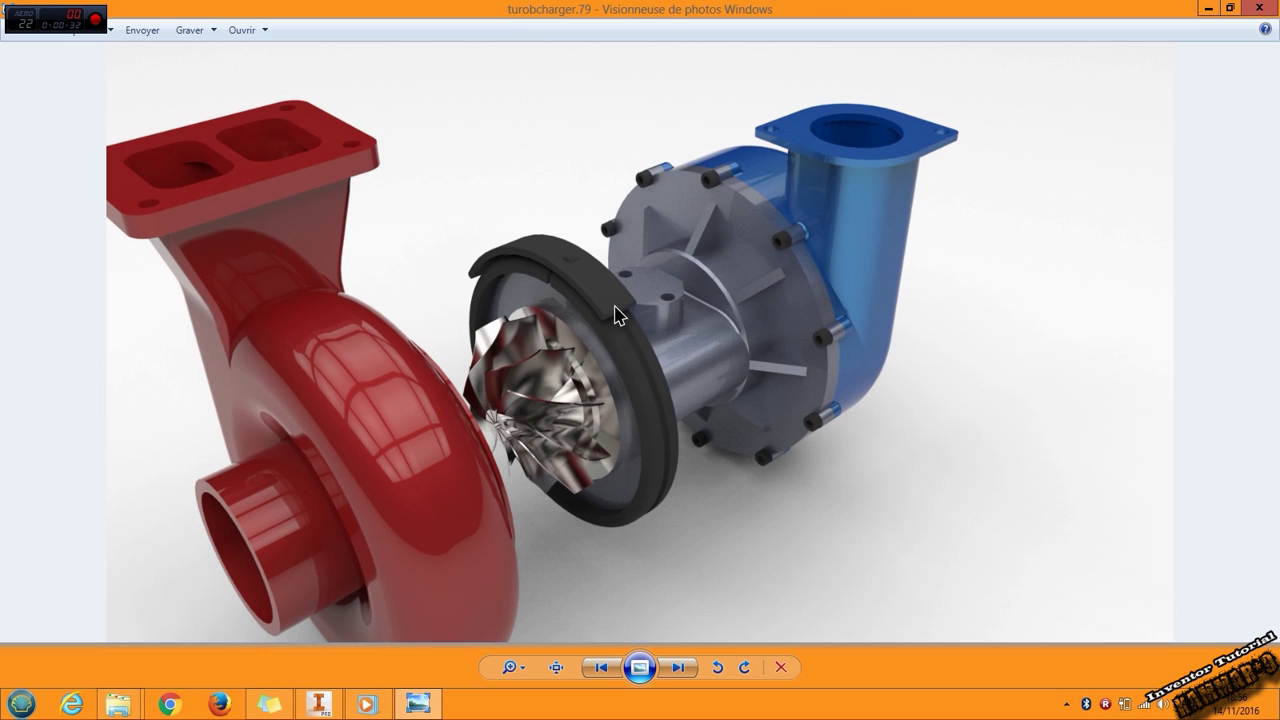
click(318, 705)
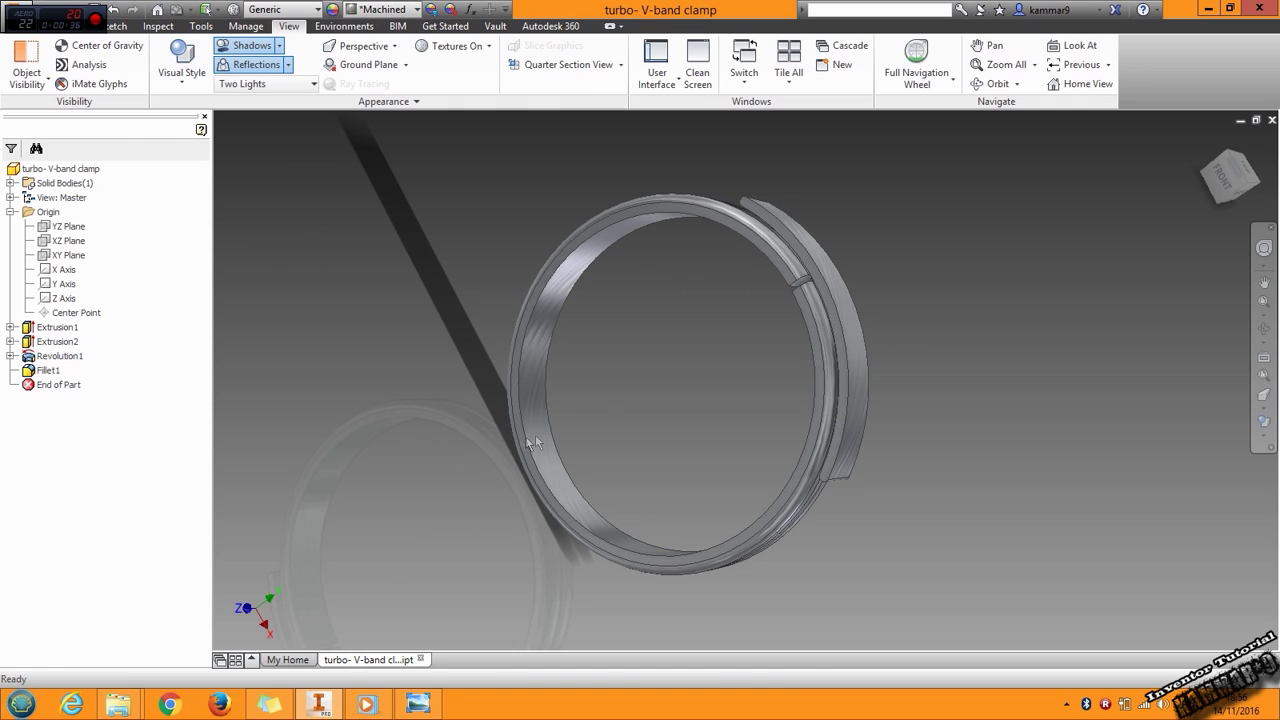
- Close the open V-band clamp part and create a new part from the default part template
click(1272, 120)
click(516, 379)
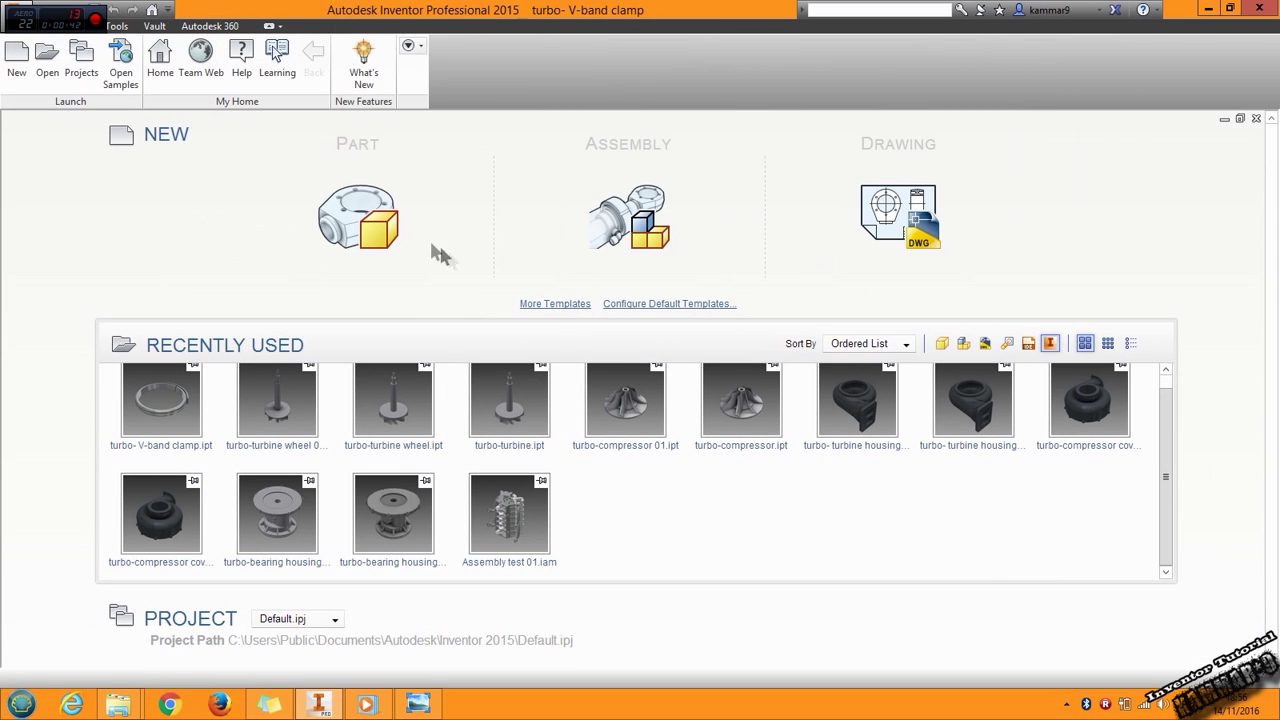
click(360, 205)
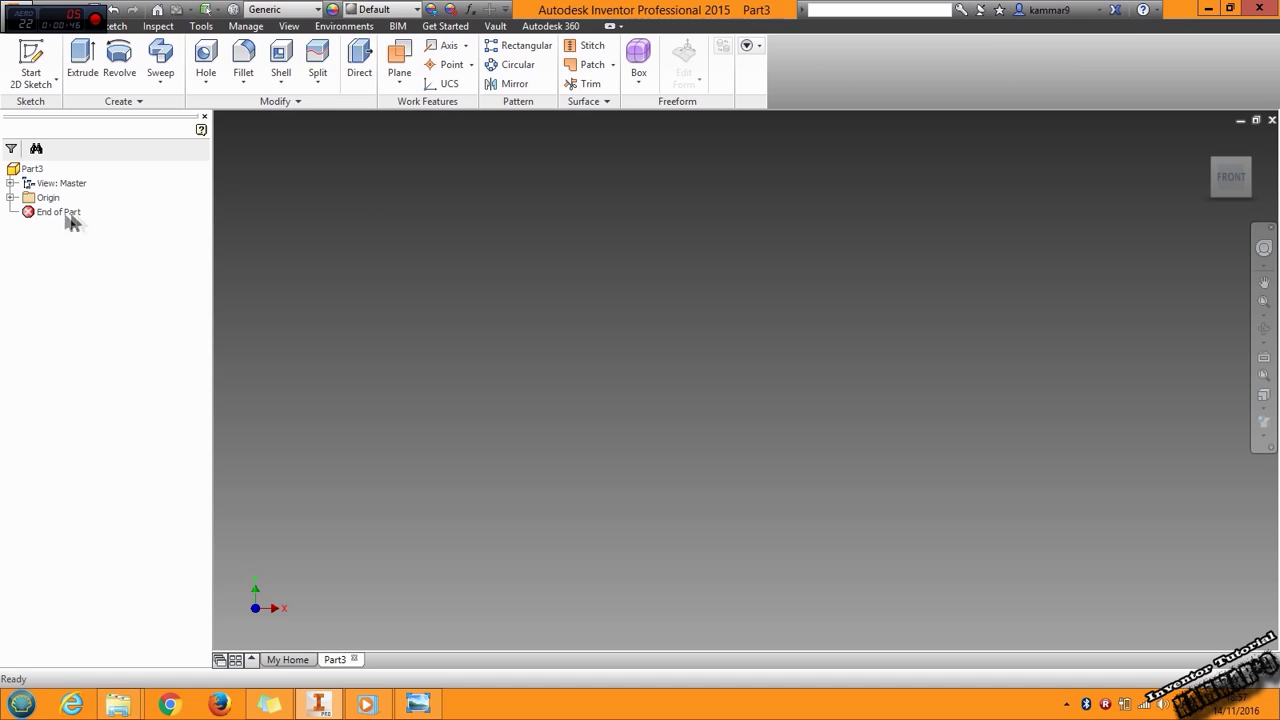
- Start a sketch on the XY plane and draw a 70 mm diameter circle centred on the origin
click(10, 198)
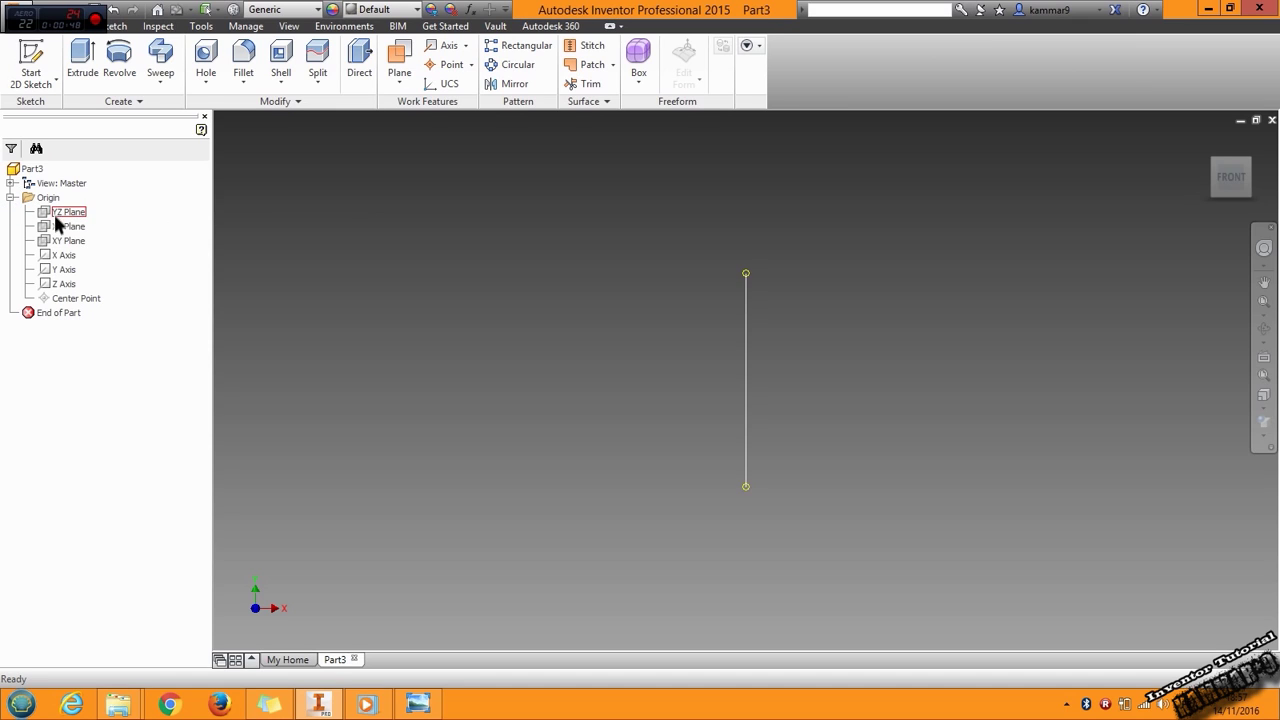
click(58, 241)
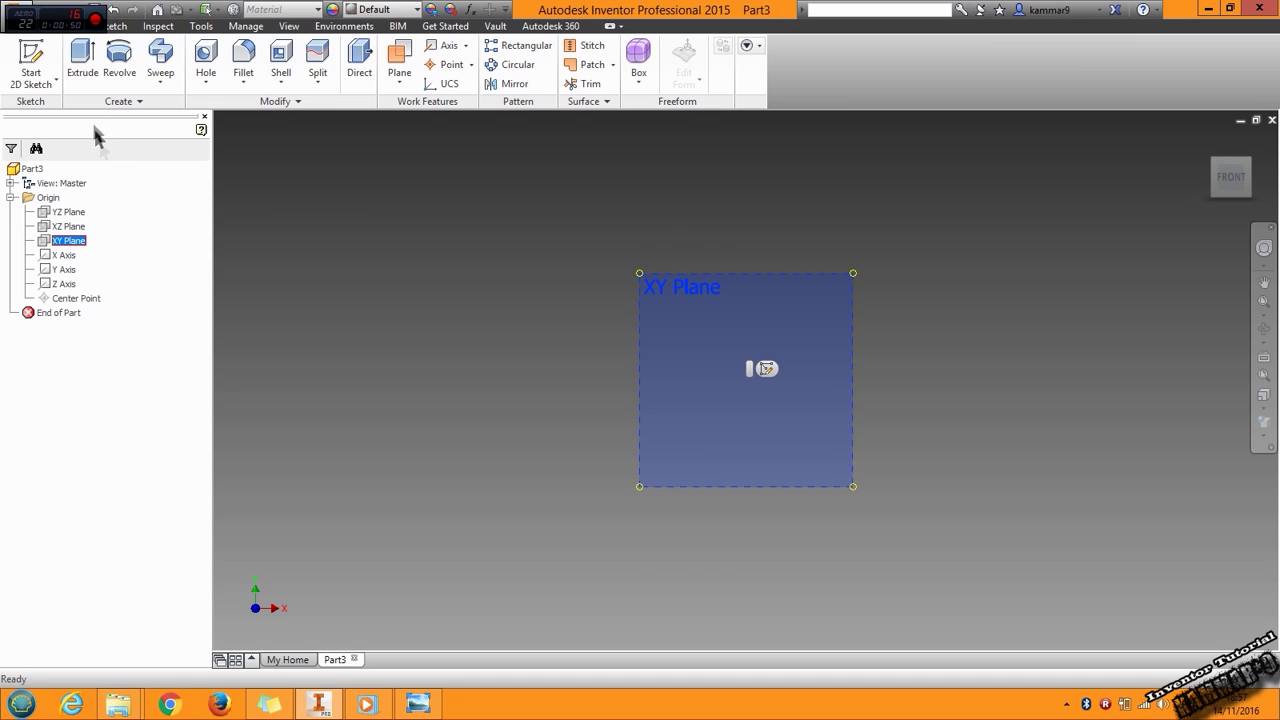
click(36, 57)
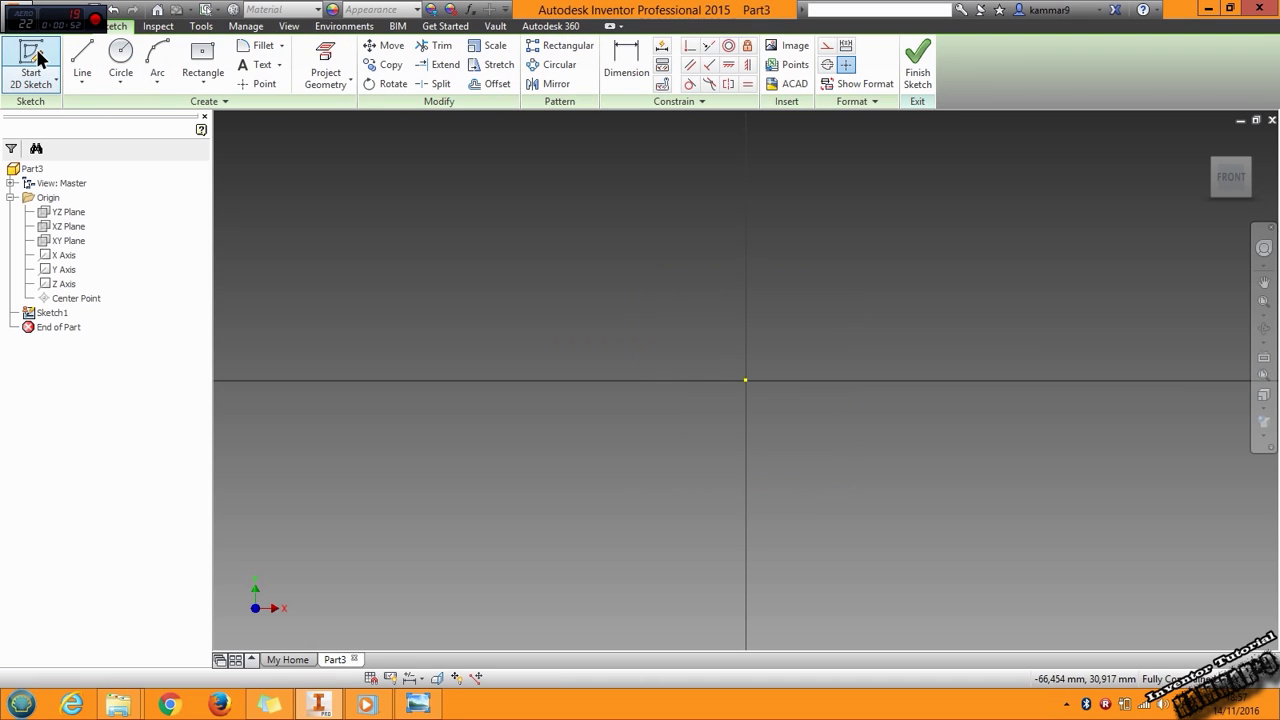
click(121, 51)
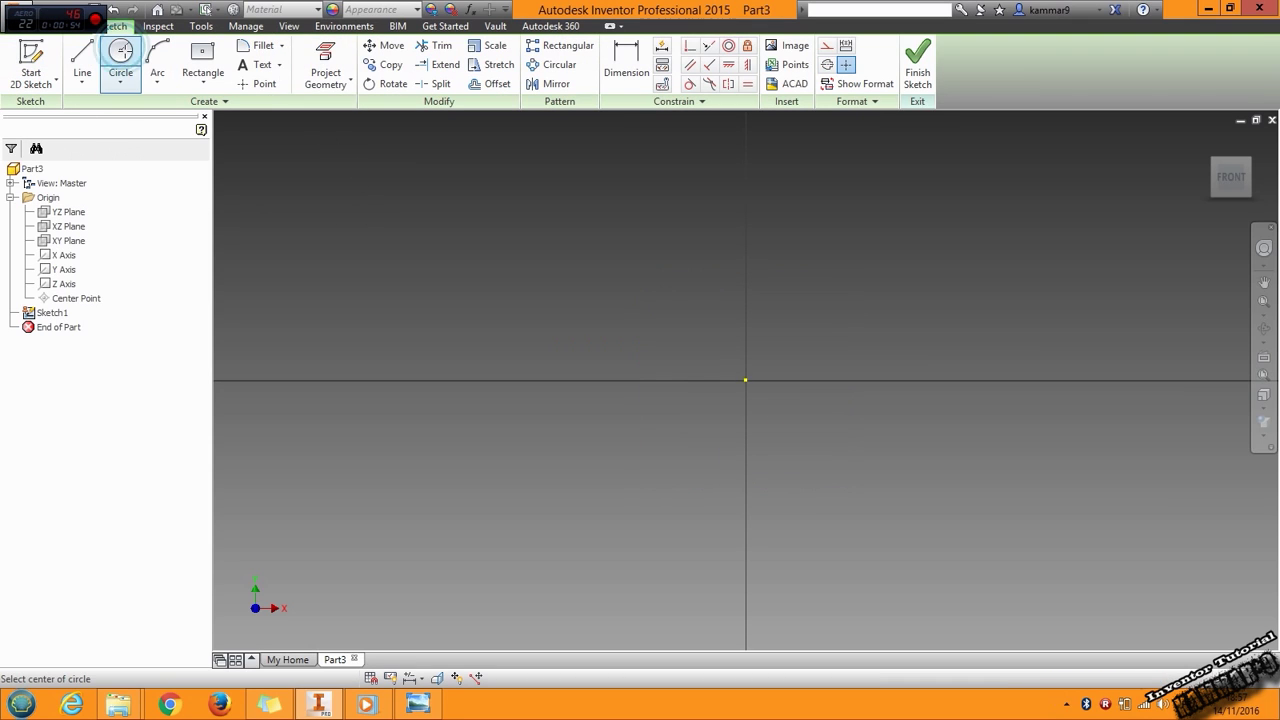
click(745, 380)
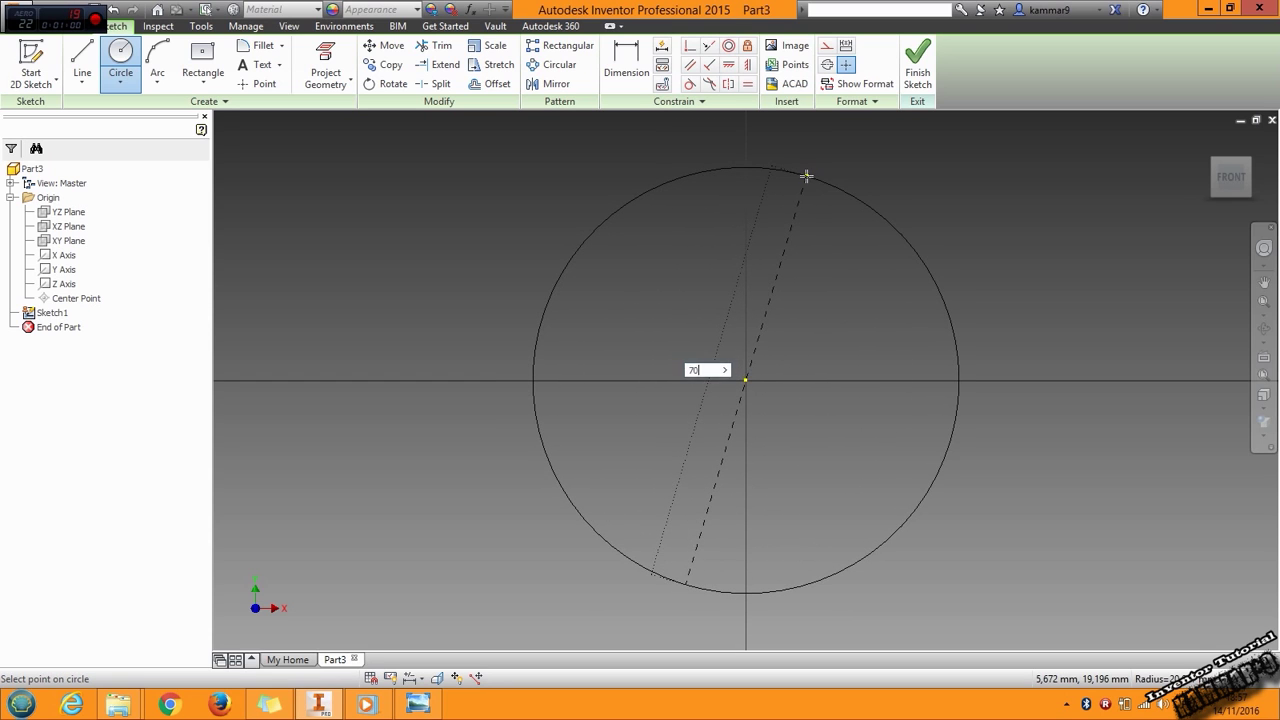
text(70)
key(Return)
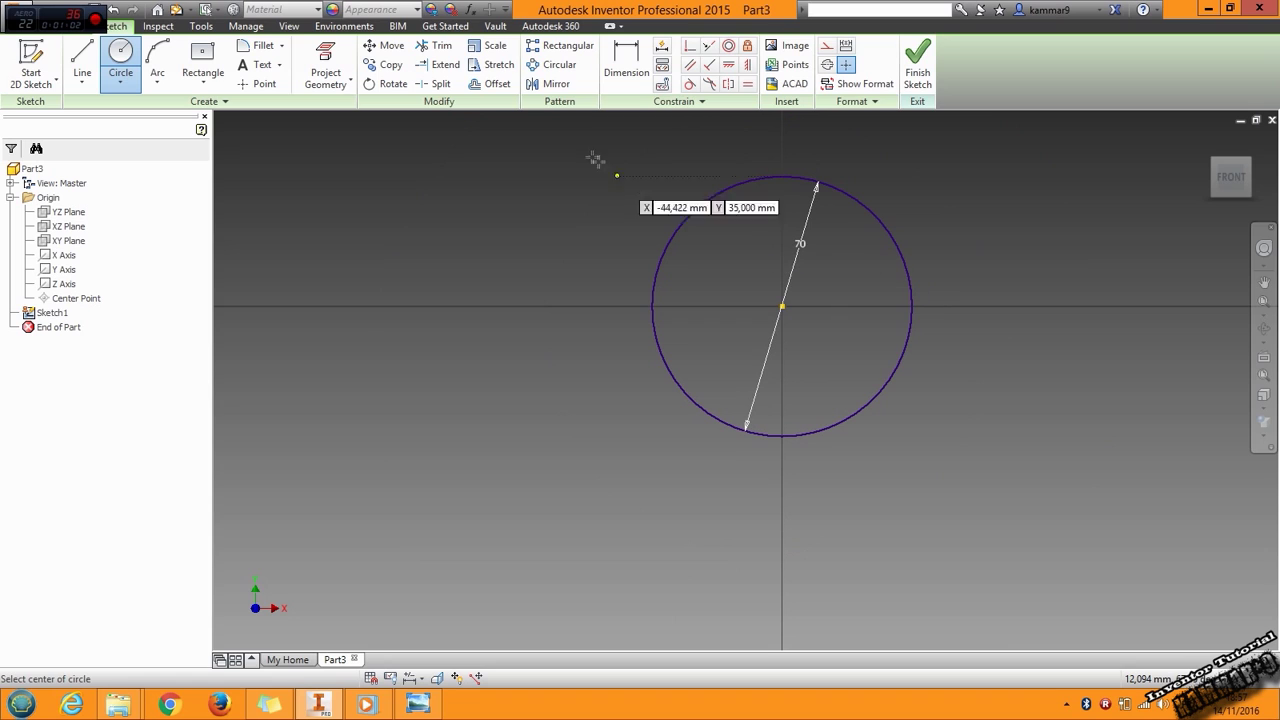
- Offset the 70 mm circle outward by 4 mm to form the ring's outer outline
click(490, 84)
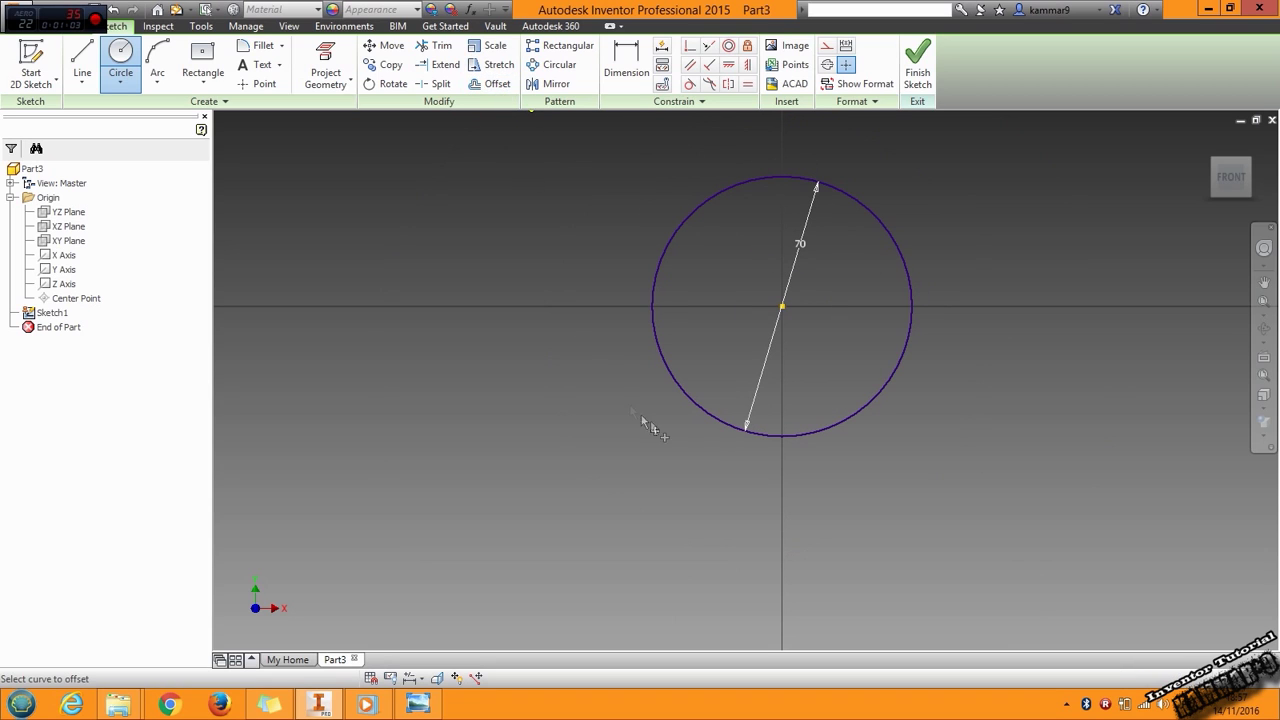
click(741, 435)
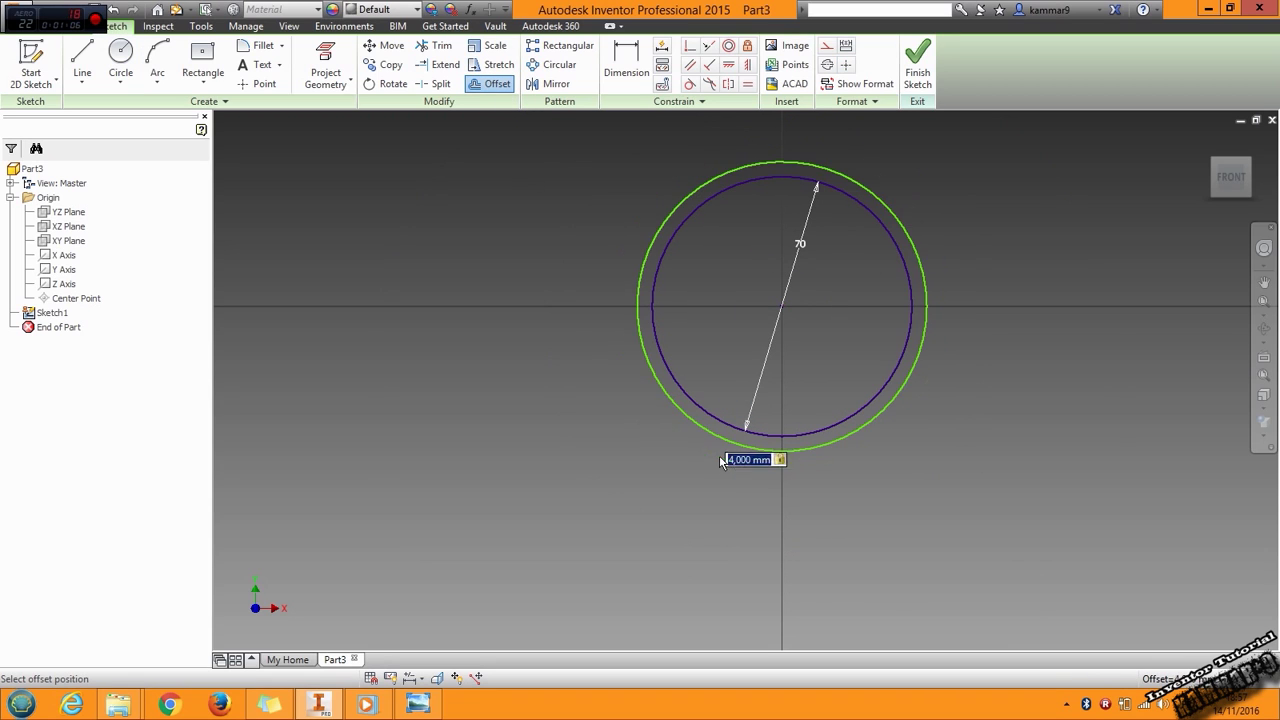
key(Return)
- Draw a vertical line and an about 51 mm line at about 74° from the origin, both crossing the circles, and delete the stray segment
scroll(692, 465, up, 3)
click(82, 65)
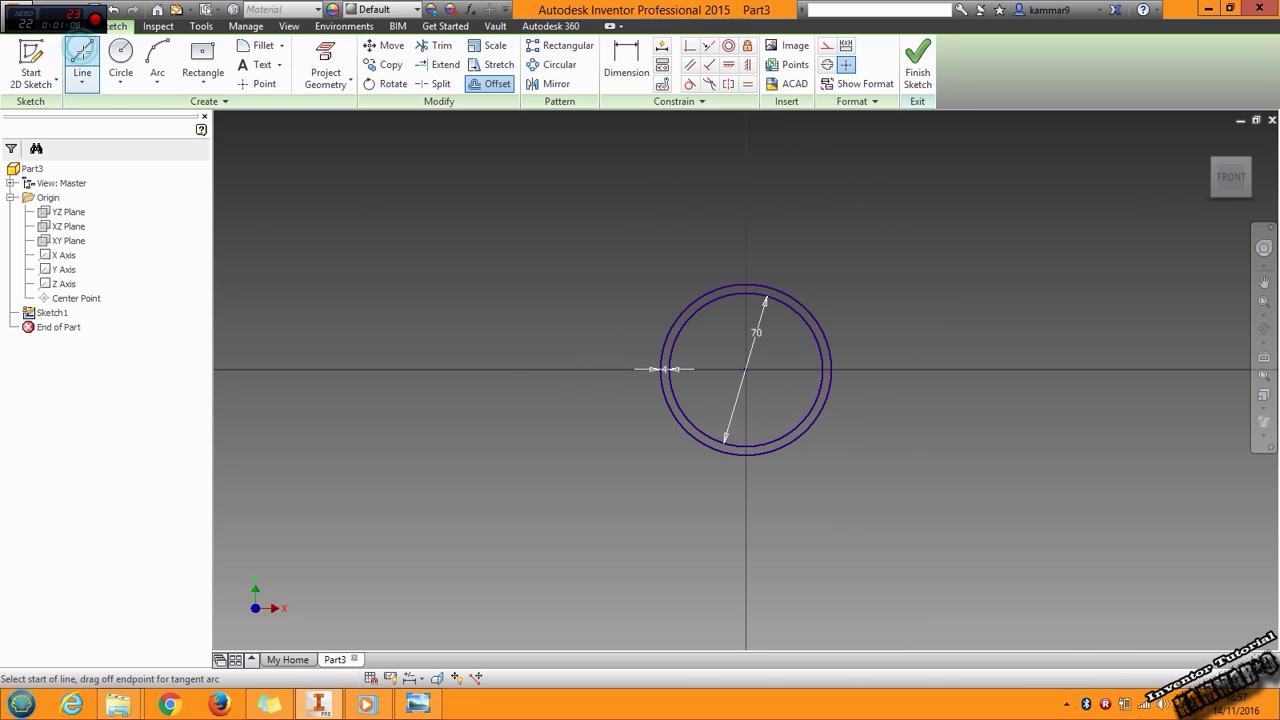
click(744, 374)
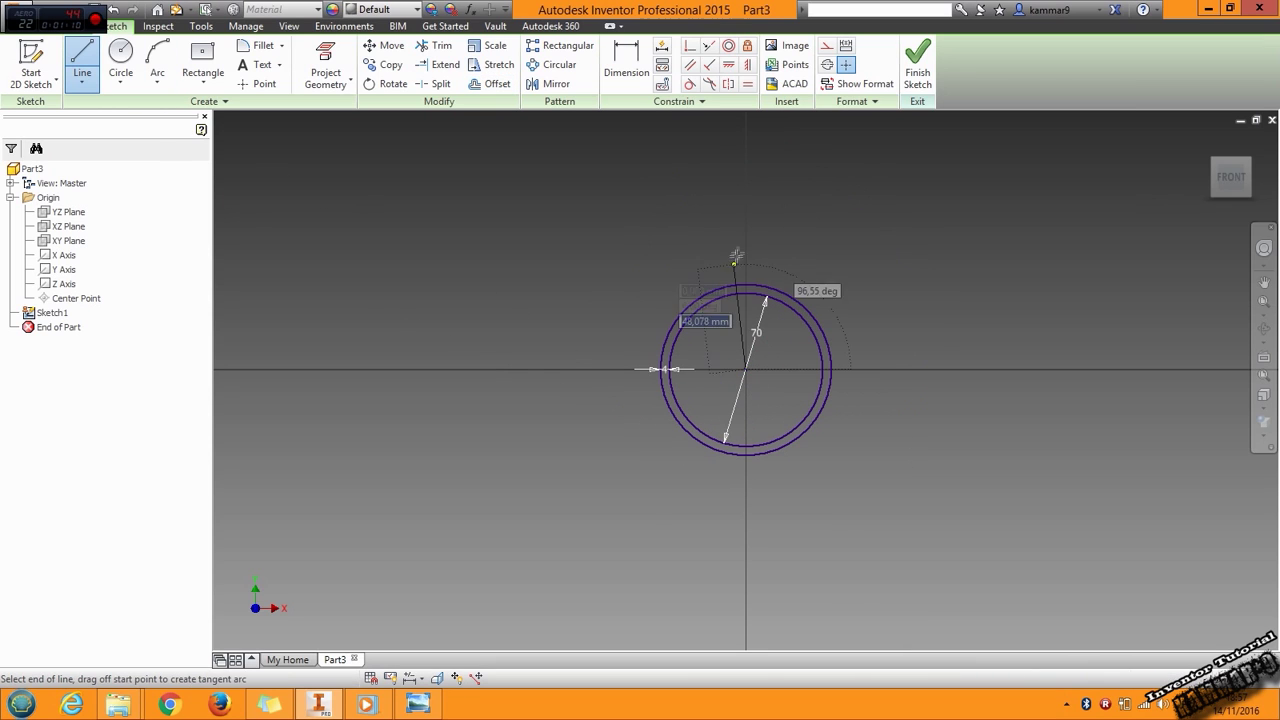
click(745, 246)
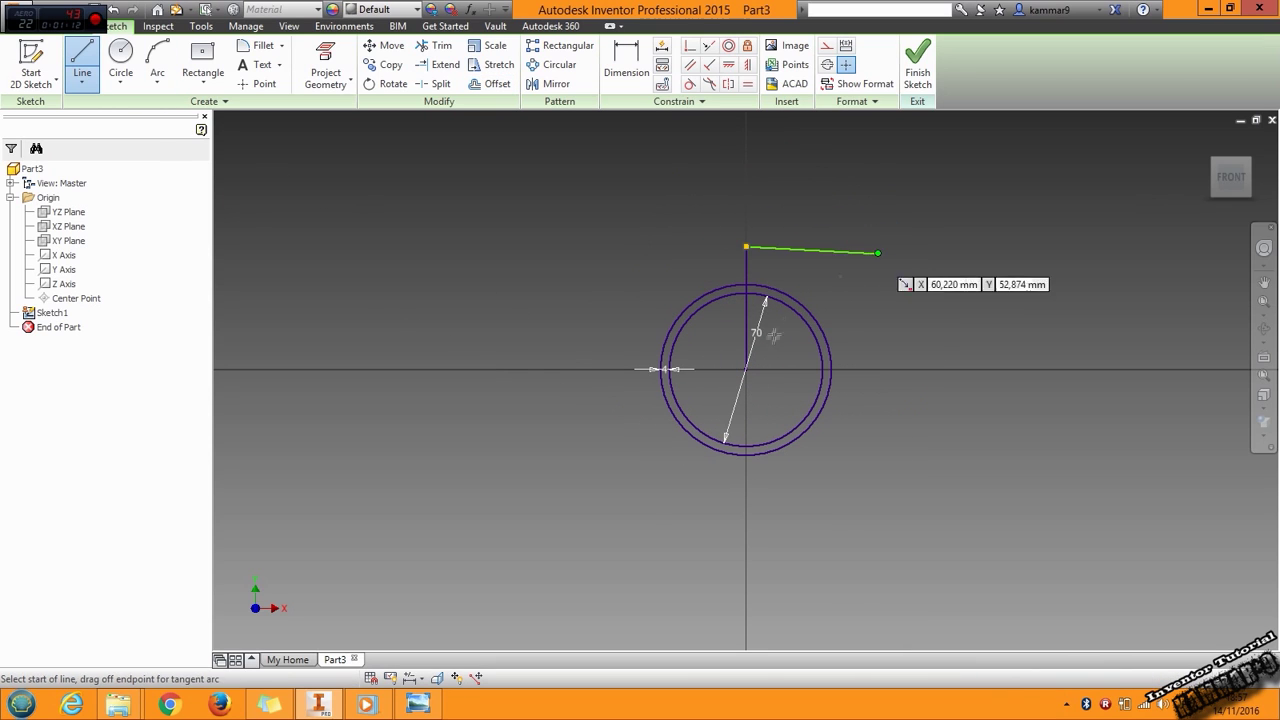
key(Escape)
click(745, 370)
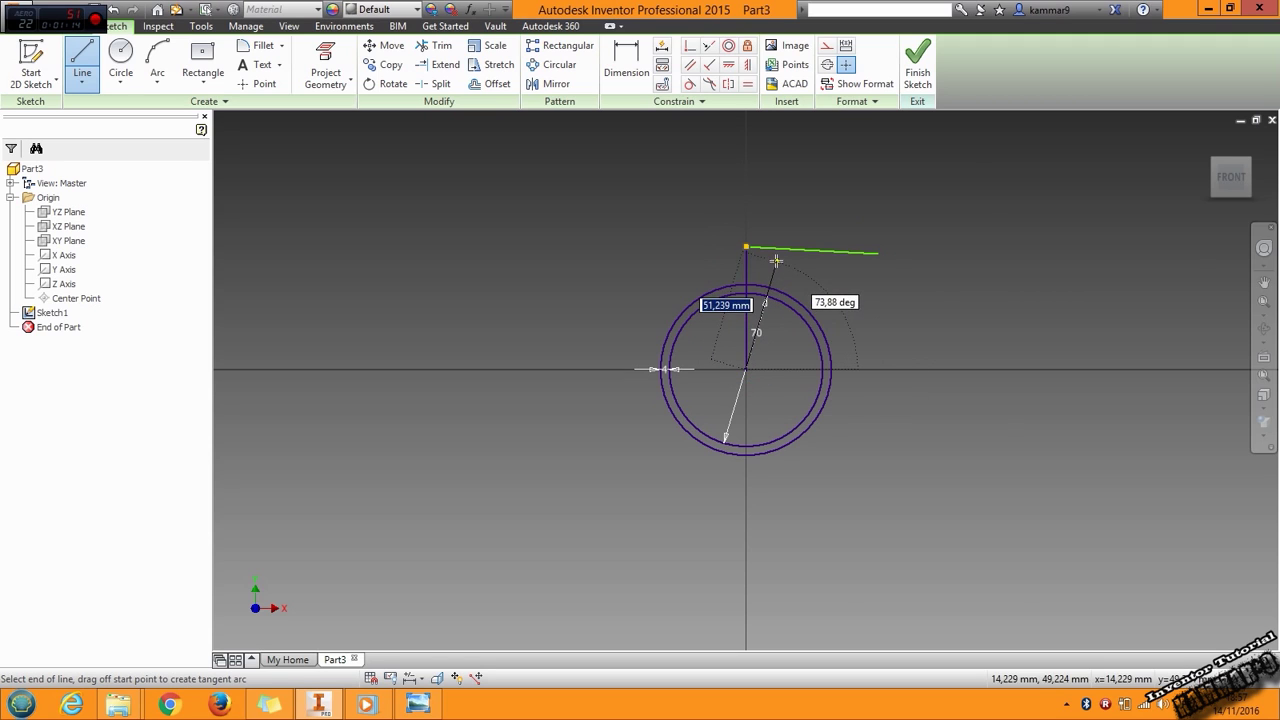
click(817, 270)
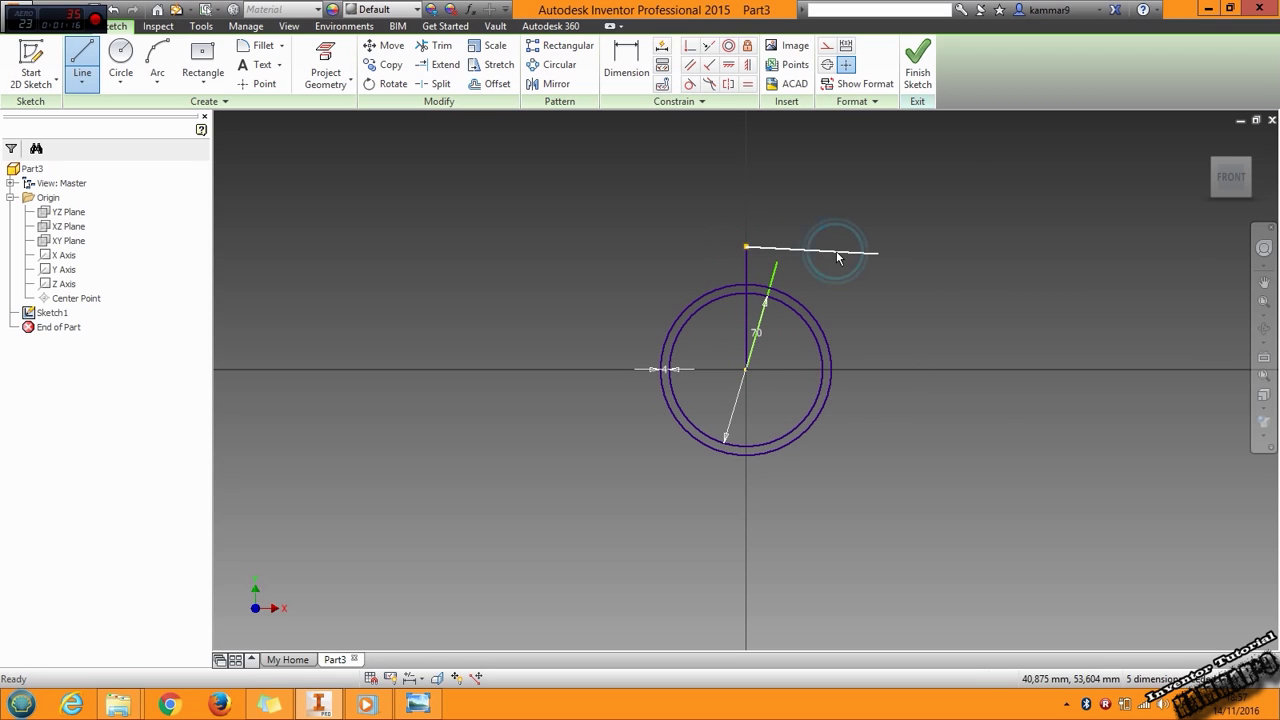
key(Escape)
scroll(801, 267, up, 3)
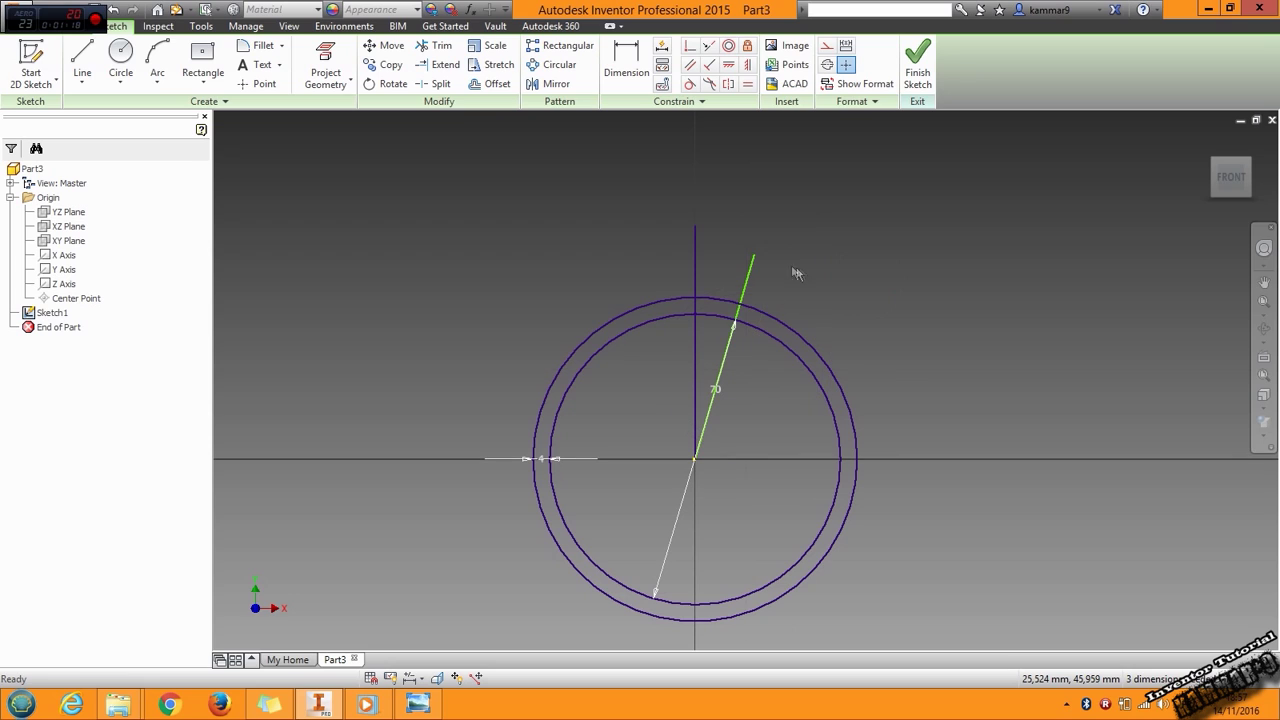
- Dimension the distance between the vertical line and the slanted line's upper end, and set it to 2 mm
click(617, 73)
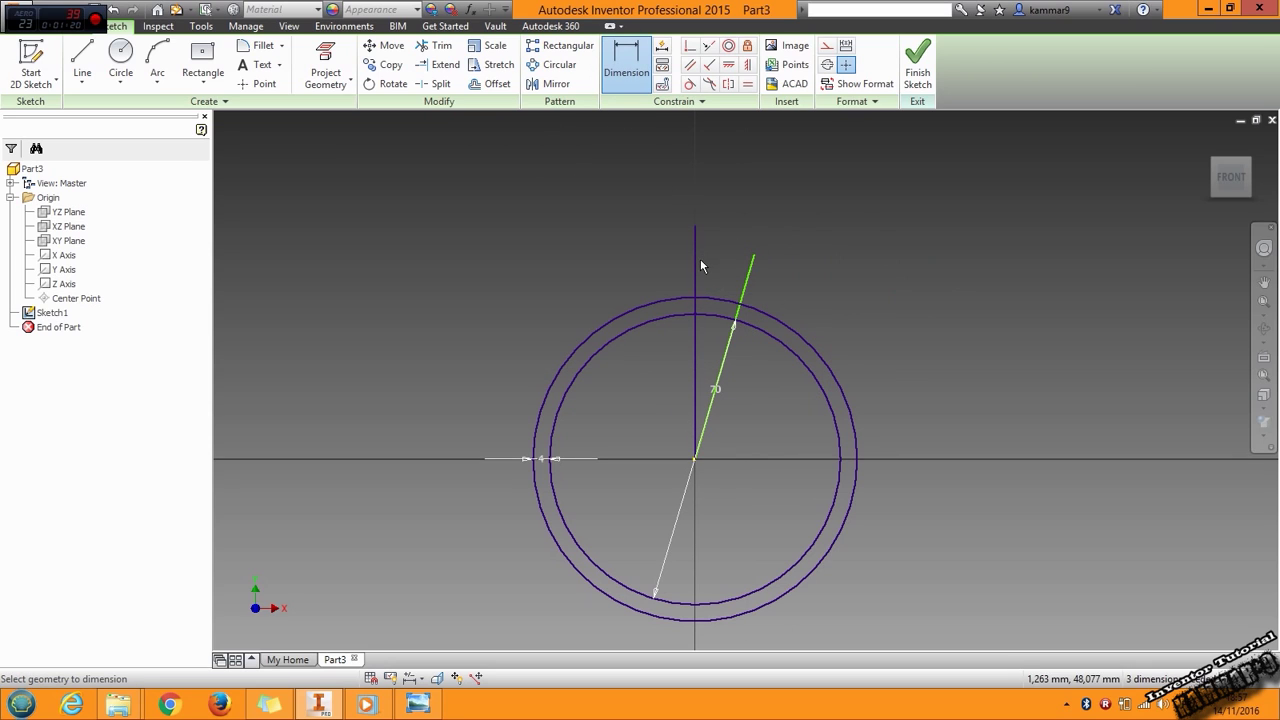
click(697, 258)
click(747, 284)
click(727, 252)
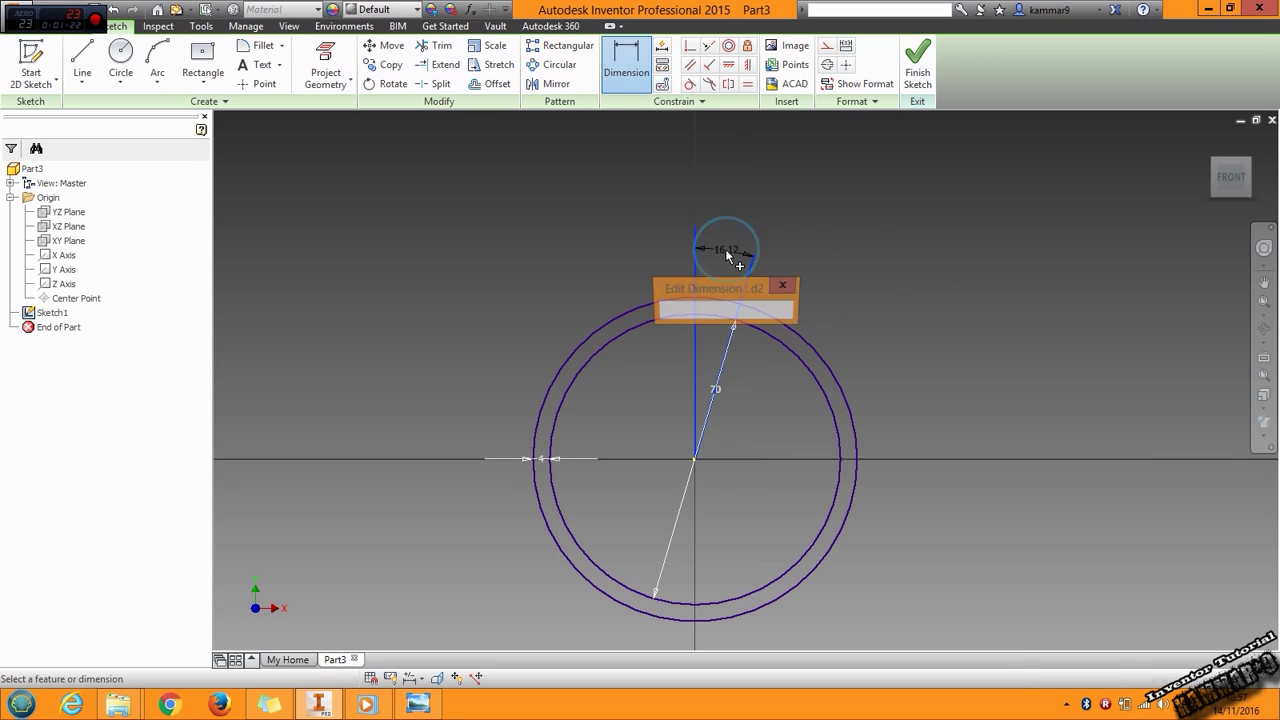
text(2)
key(Return)
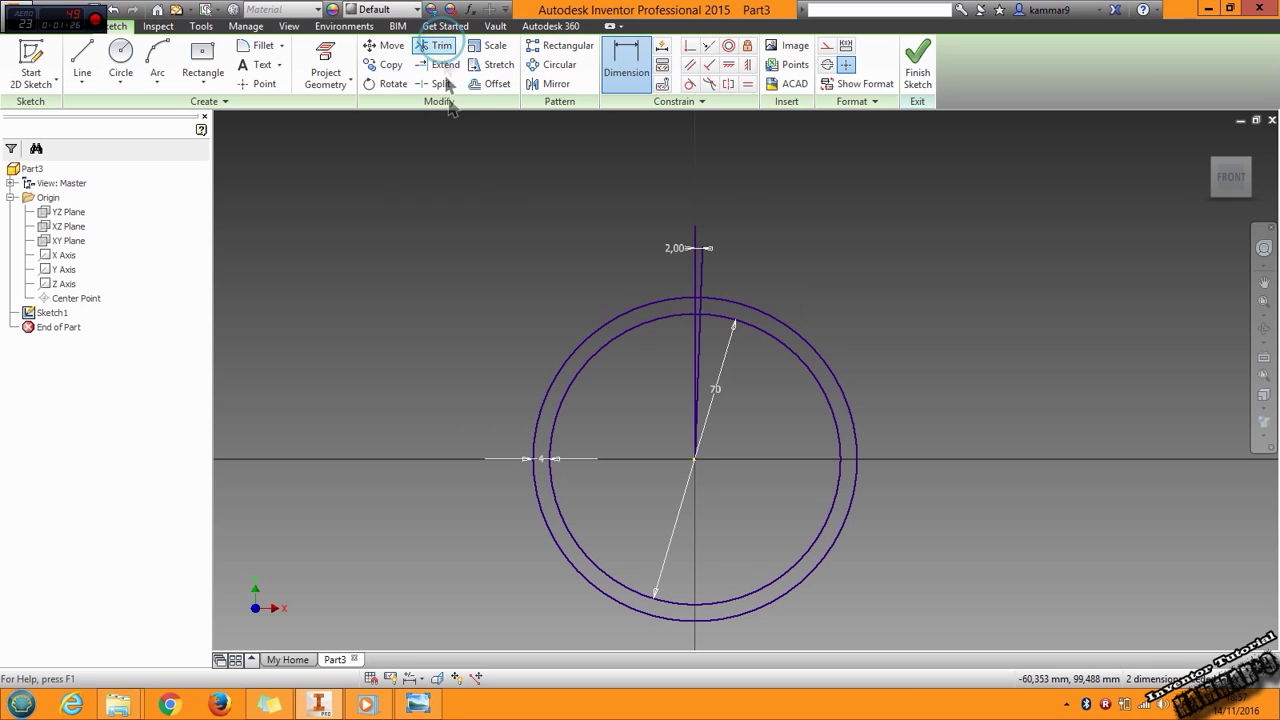
- Trim the circle arcs between the two lines and the line portions inside and outside the ring, leaving a split ring profile
scroll(694, 292, up, 5)
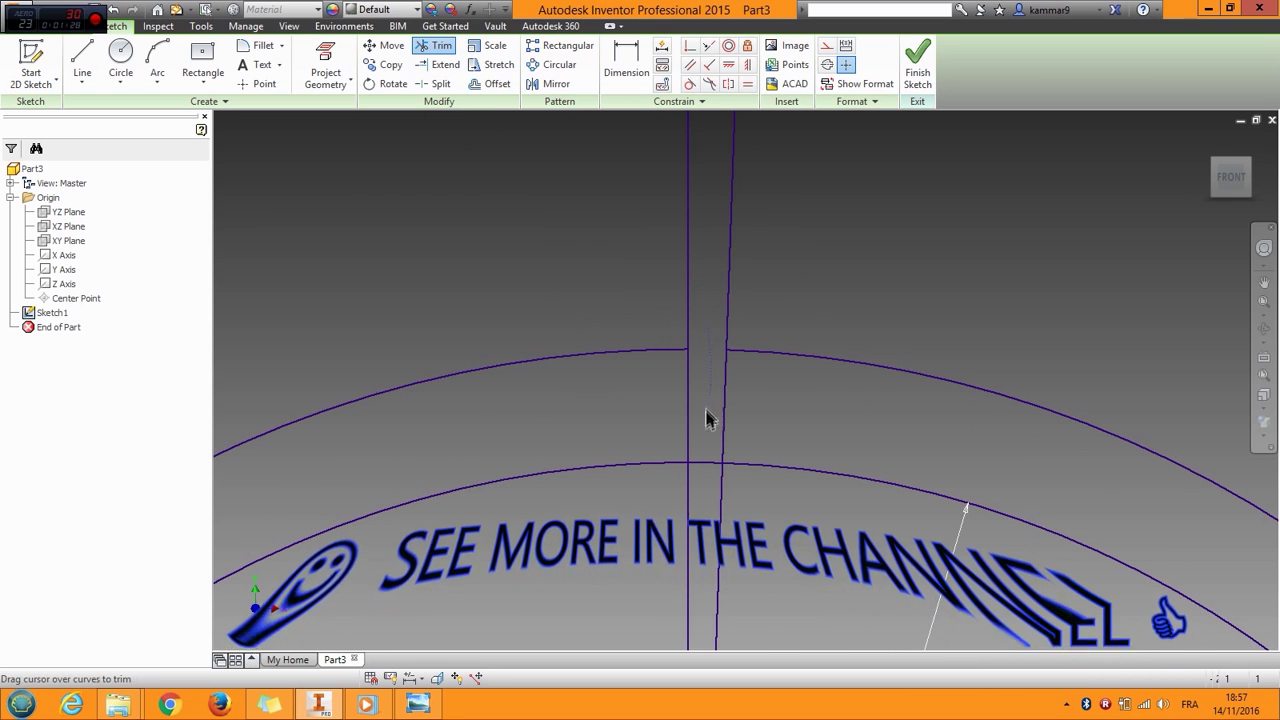
drag(670, 540, 729, 543)
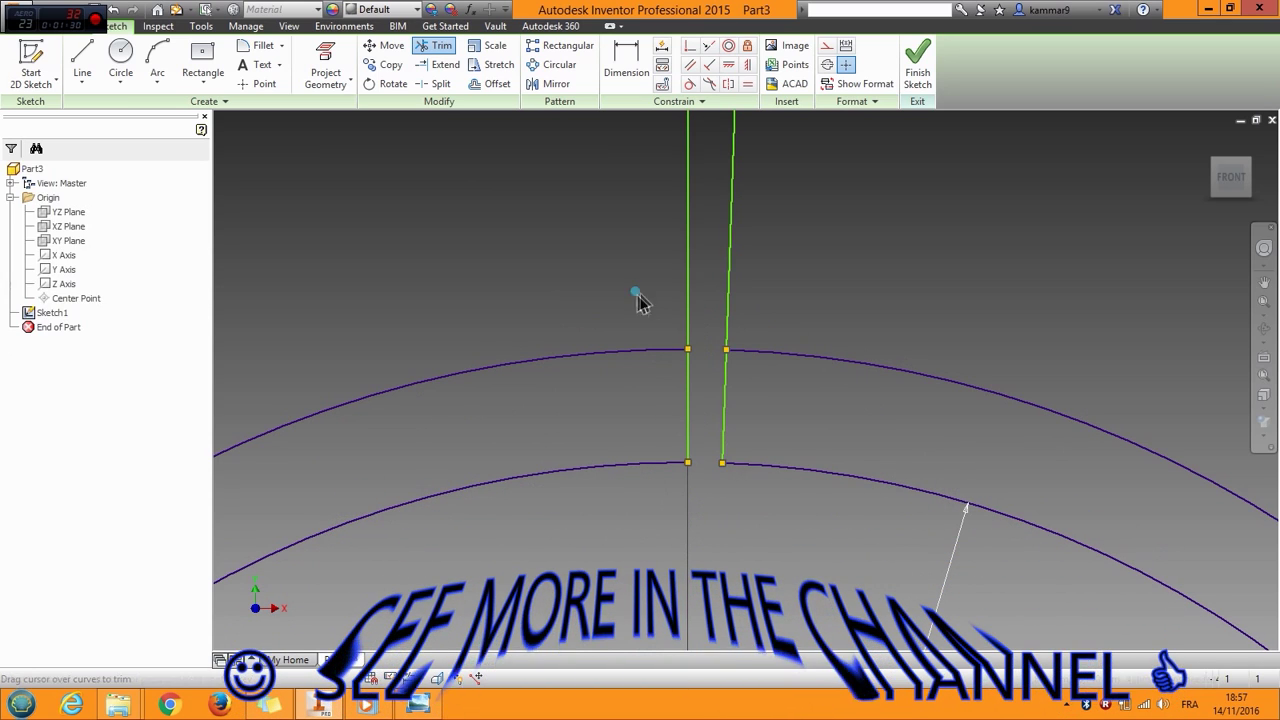
scroll(817, 297, down, 8)
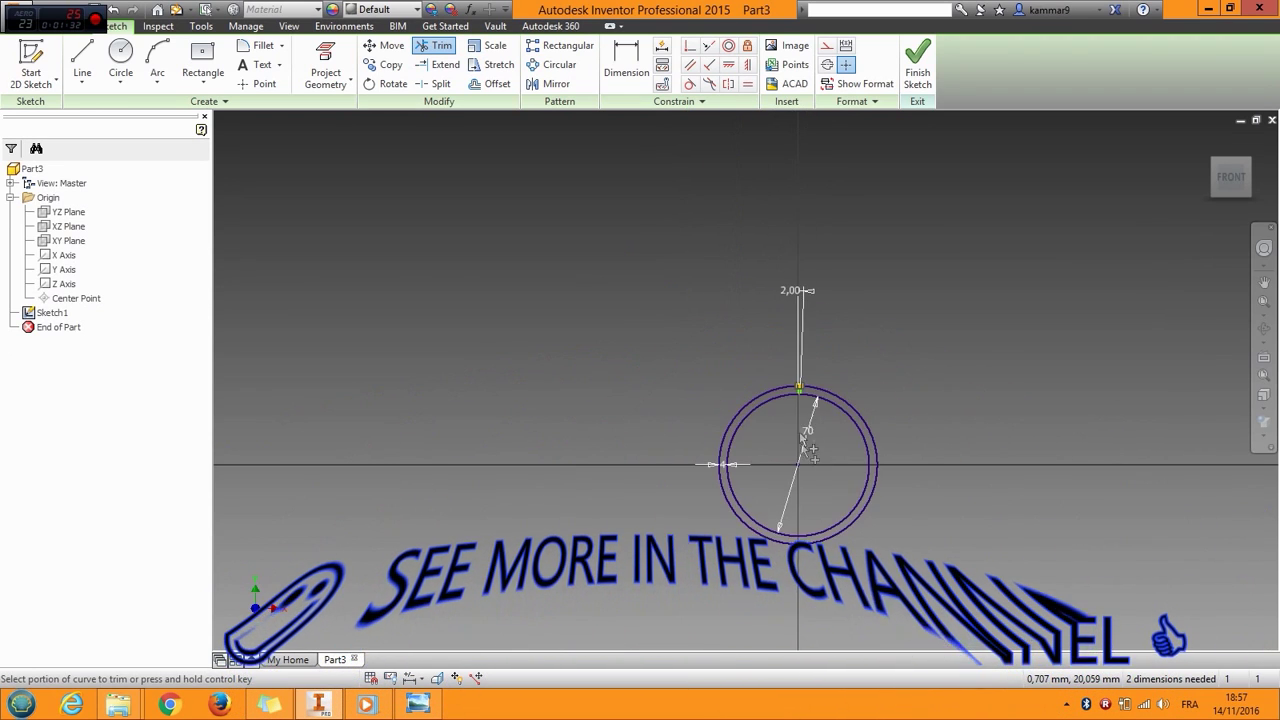
- Draw an 80 mm diameter circle centred on the origin around the split ring
scroll(804, 500, up, 3)
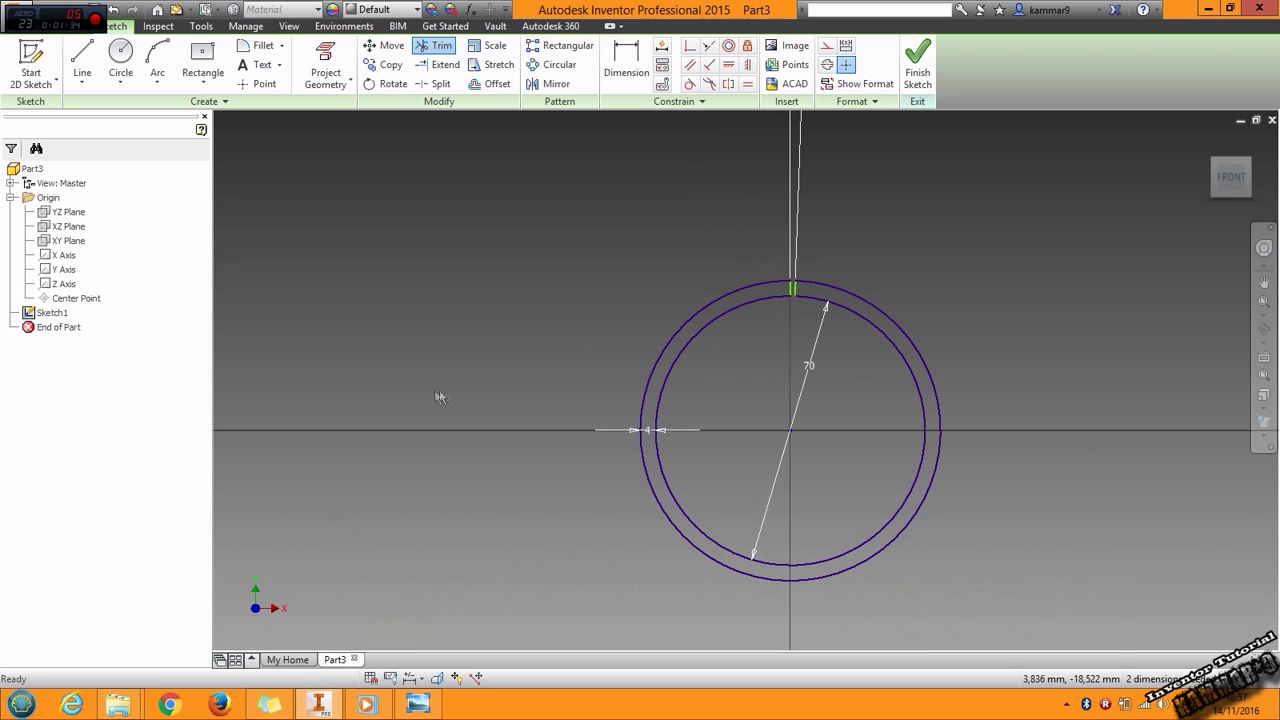
click(119, 59)
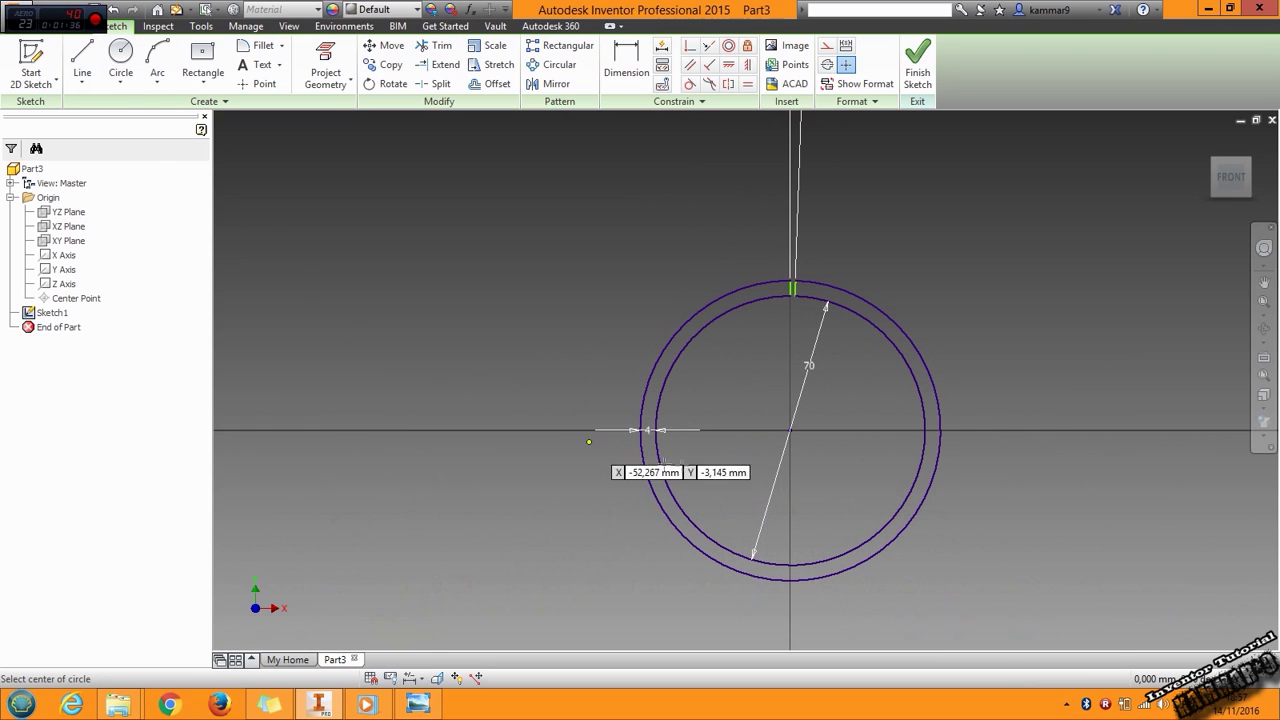
click(790, 430)
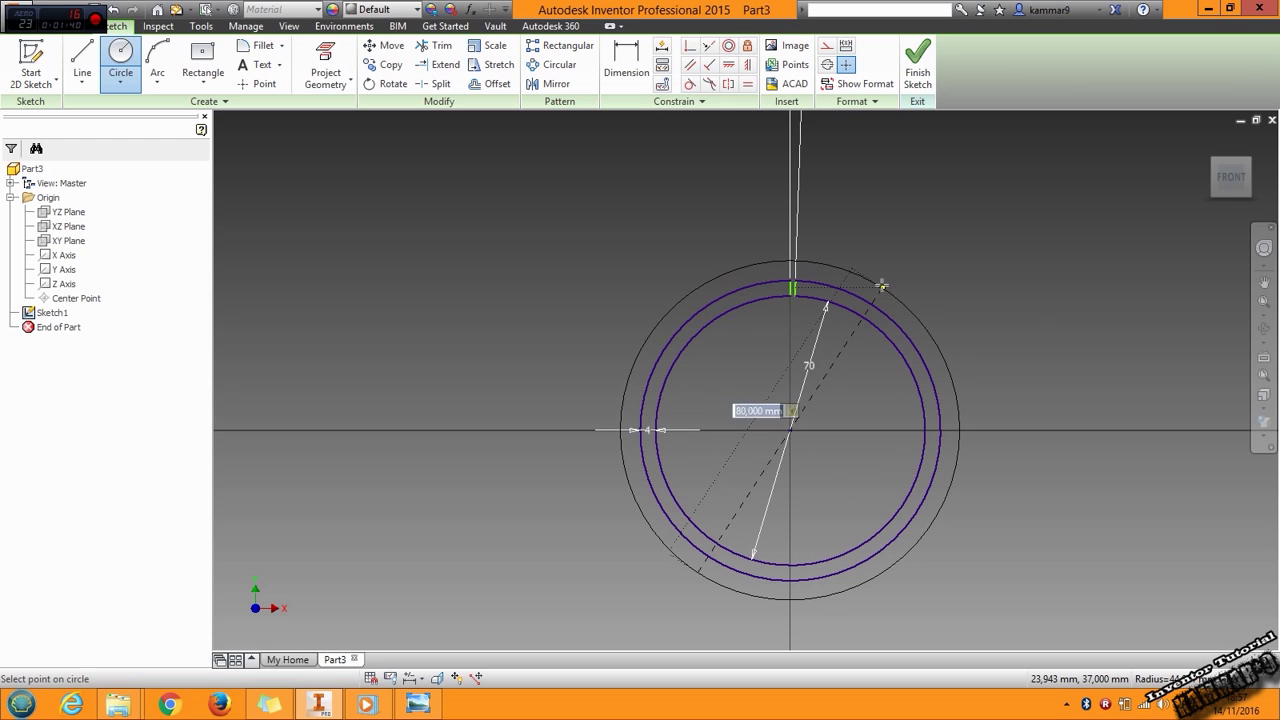
key(Return)
scroll(821, 264, down, 3)
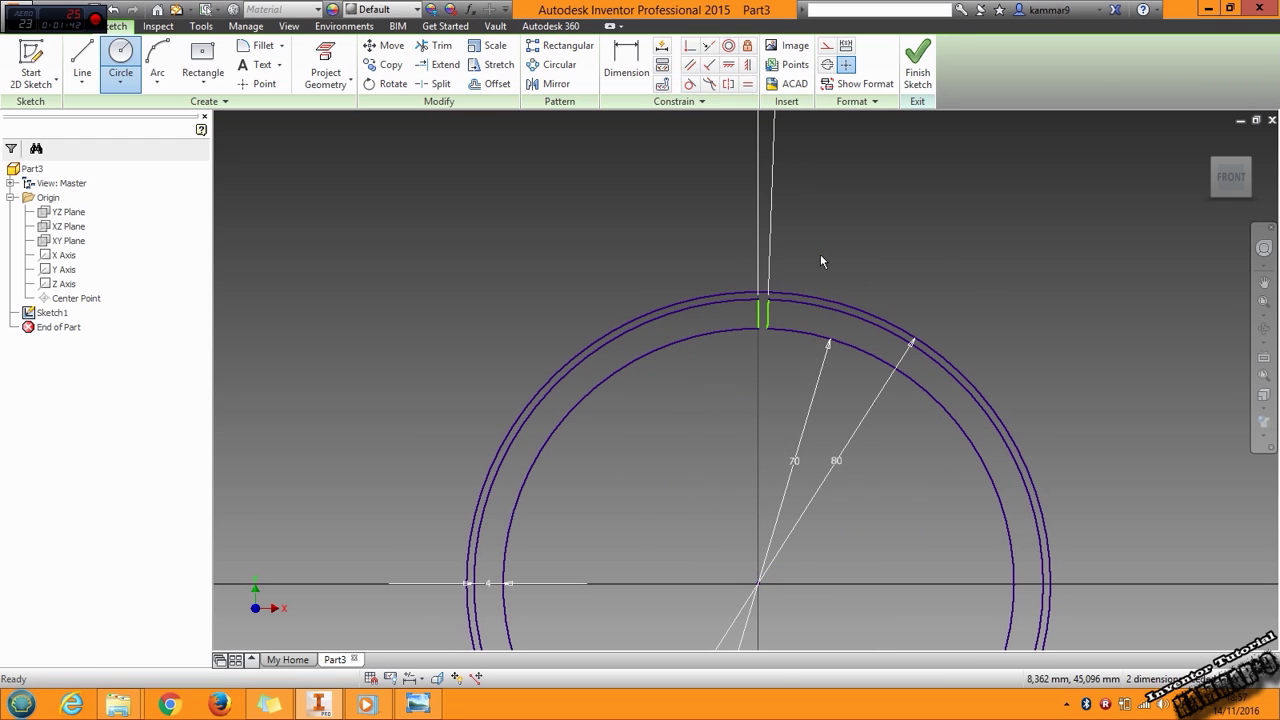
key(Escape)
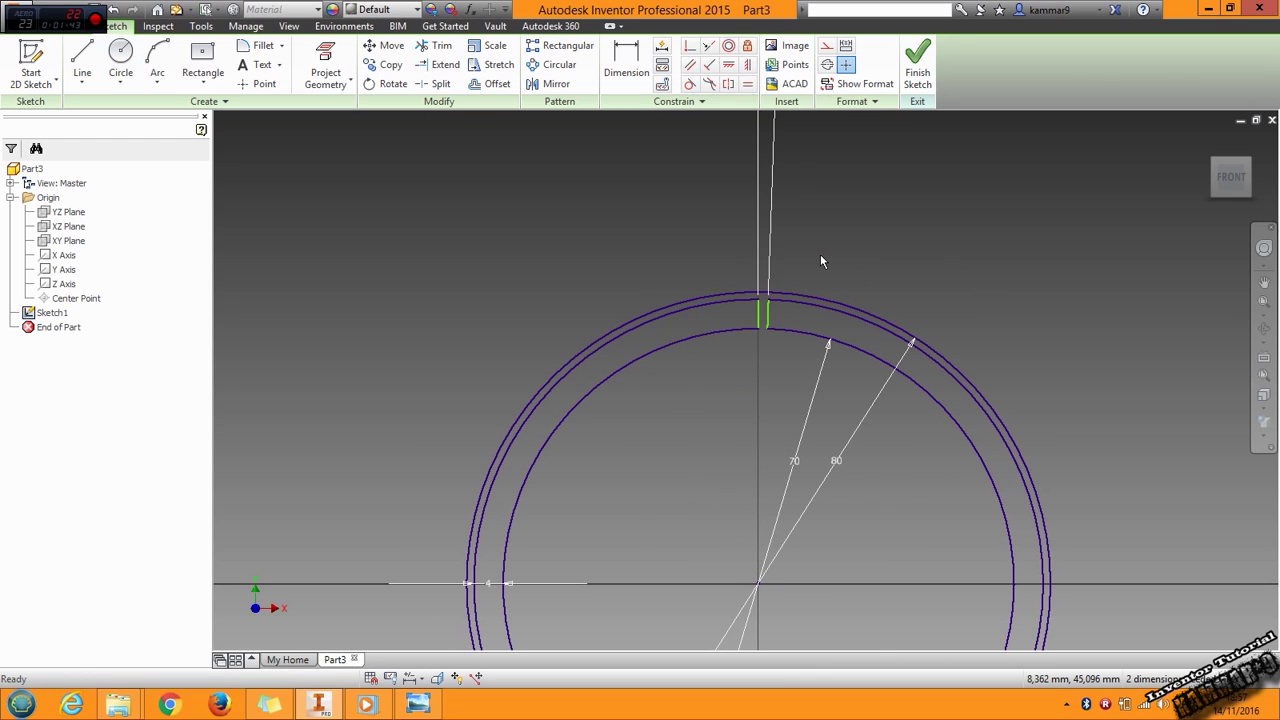
- Offset the 80 mm circle outward by 2 mm
click(498, 84)
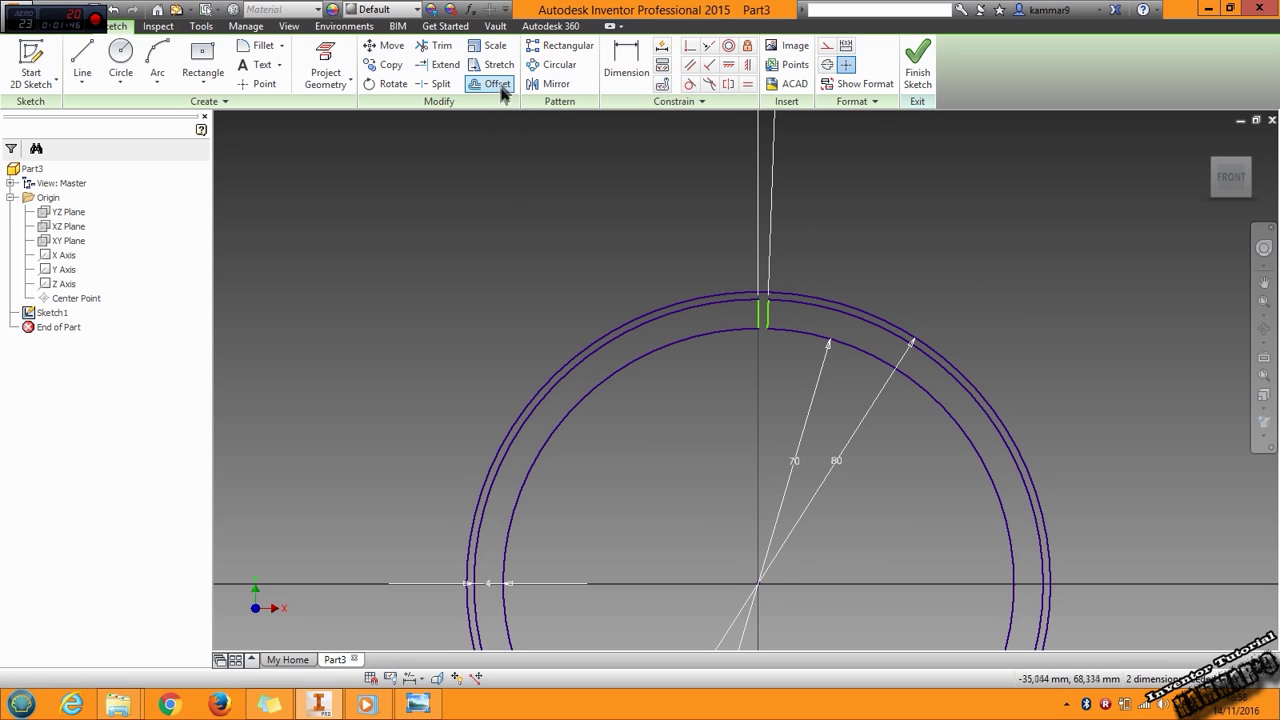
click(775, 314)
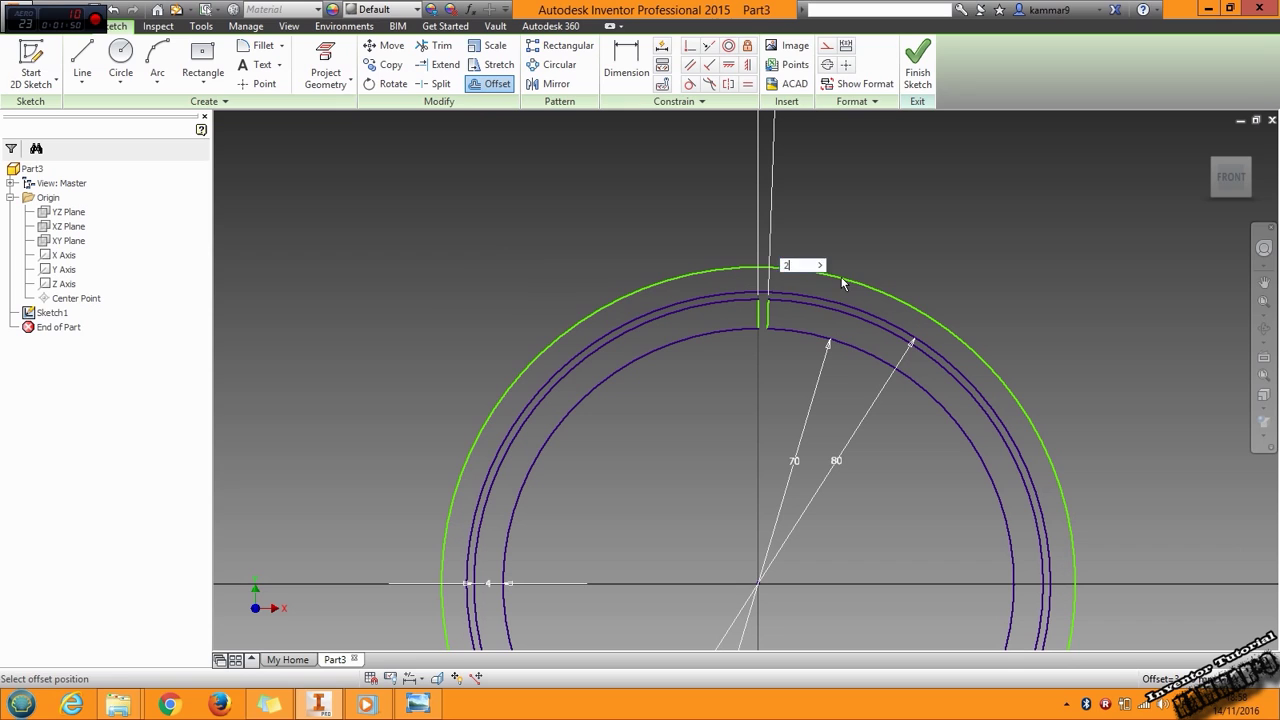
key(Return)
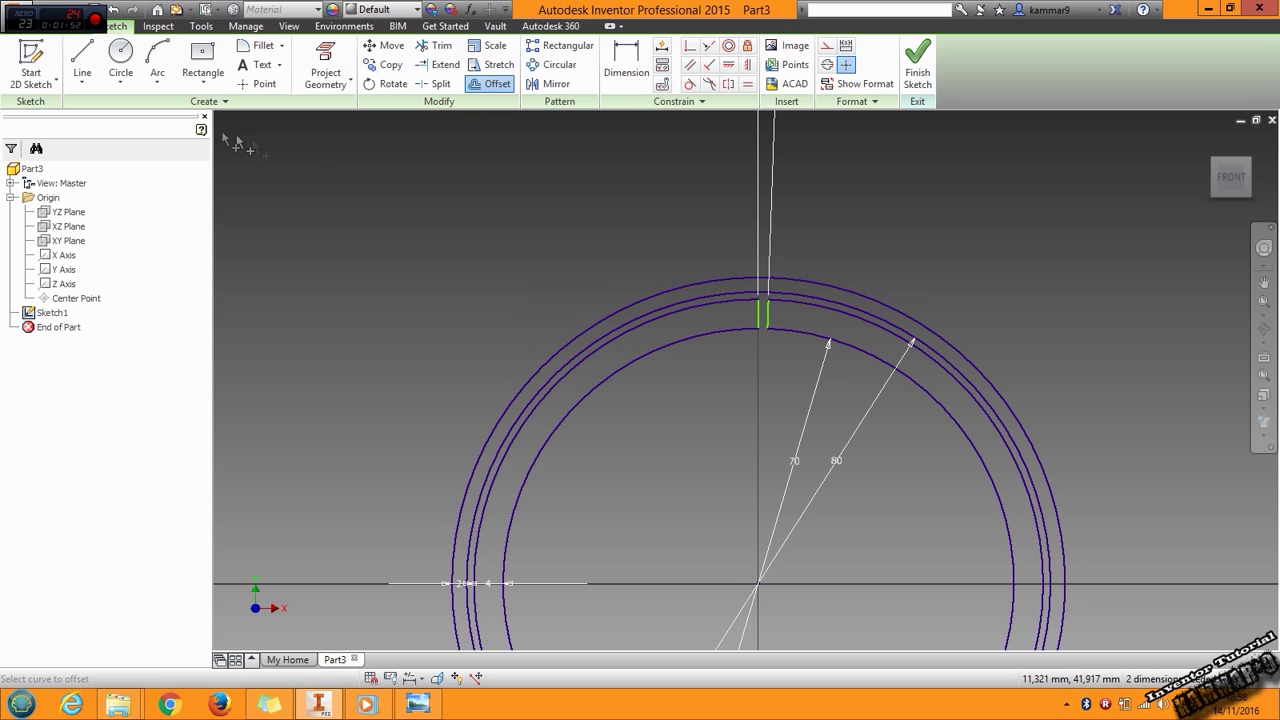
- Draw two slanted lines from the origin past the outermost circle, one toward the upper right and one toward the upper left
click(82, 60)
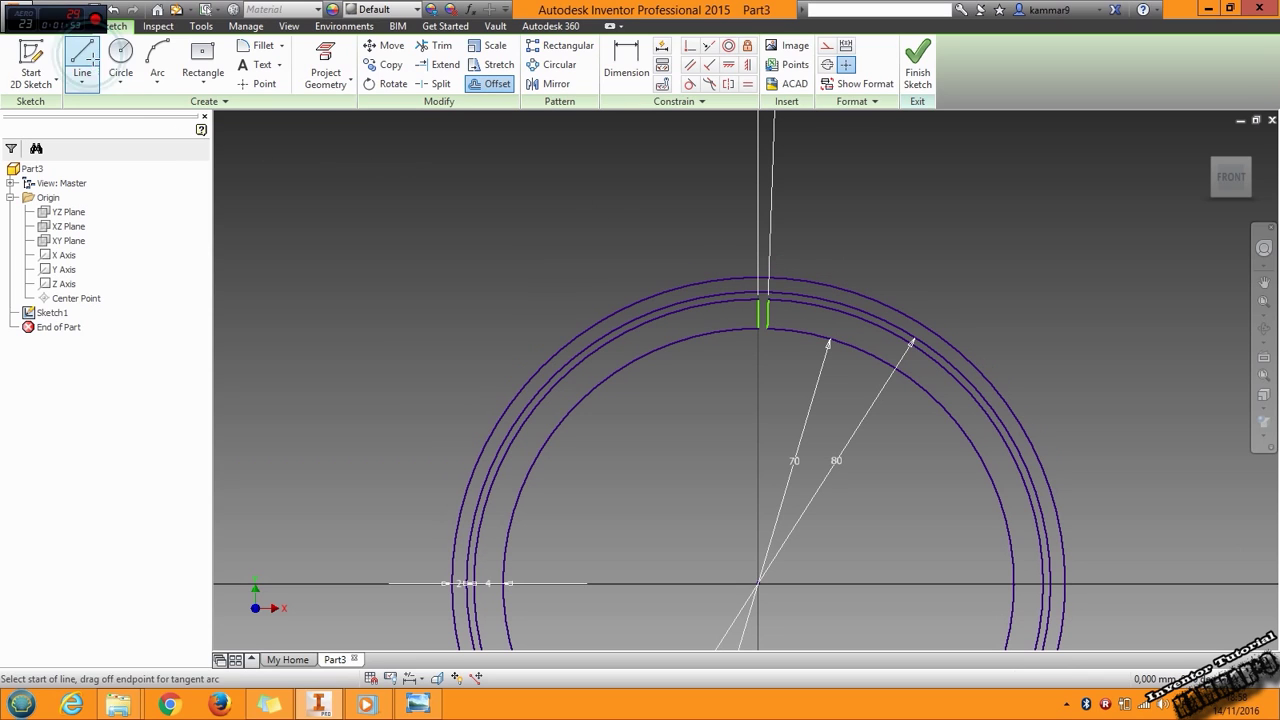
click(757, 582)
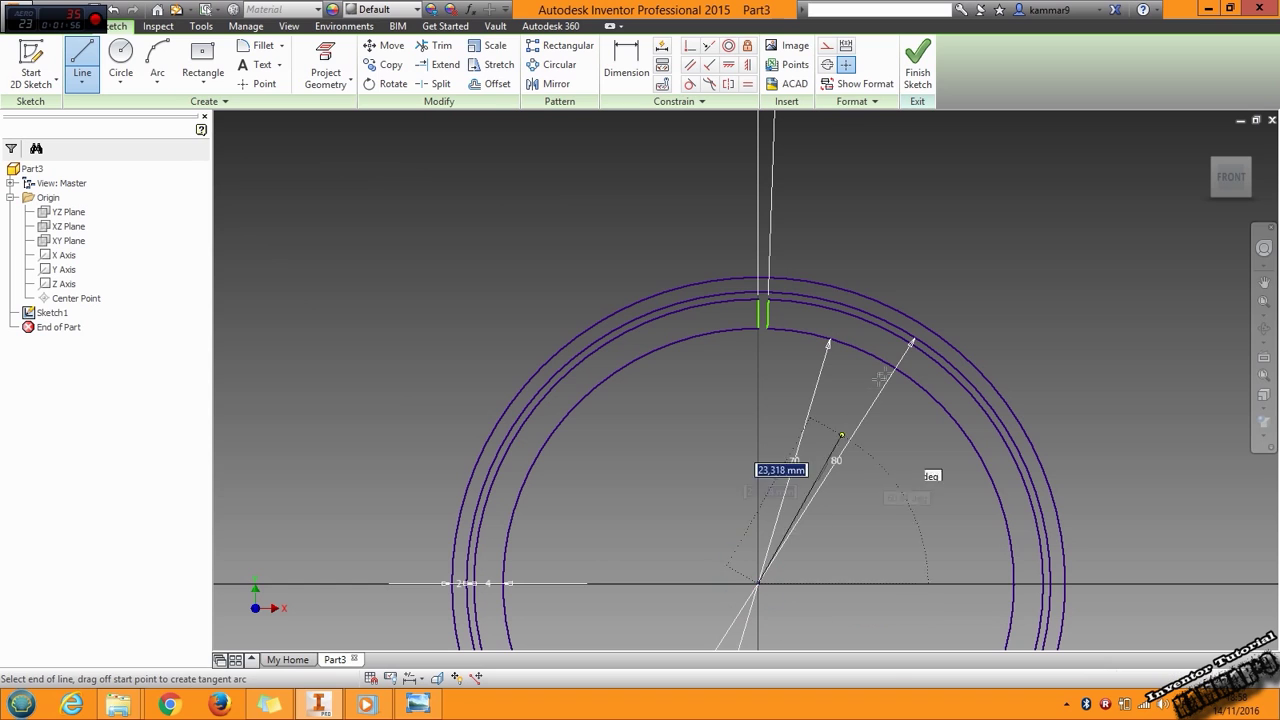
click(953, 263)
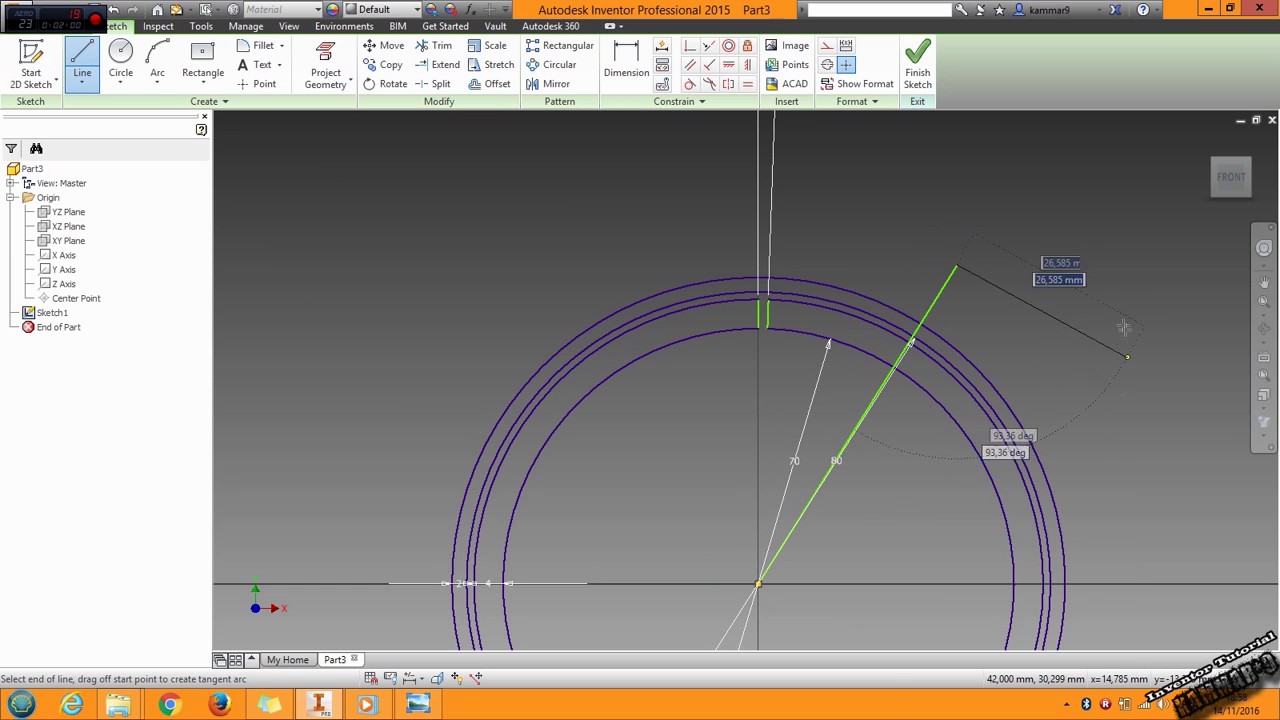
key(Escape)
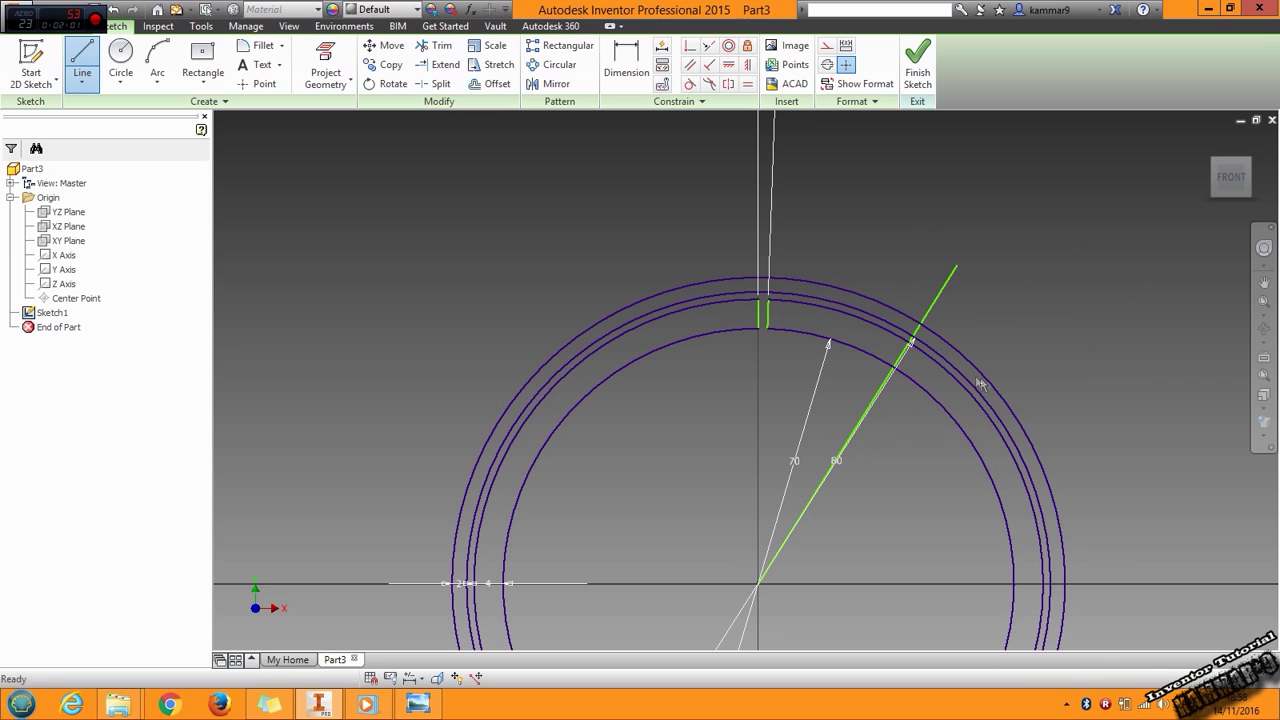
click(82, 62)
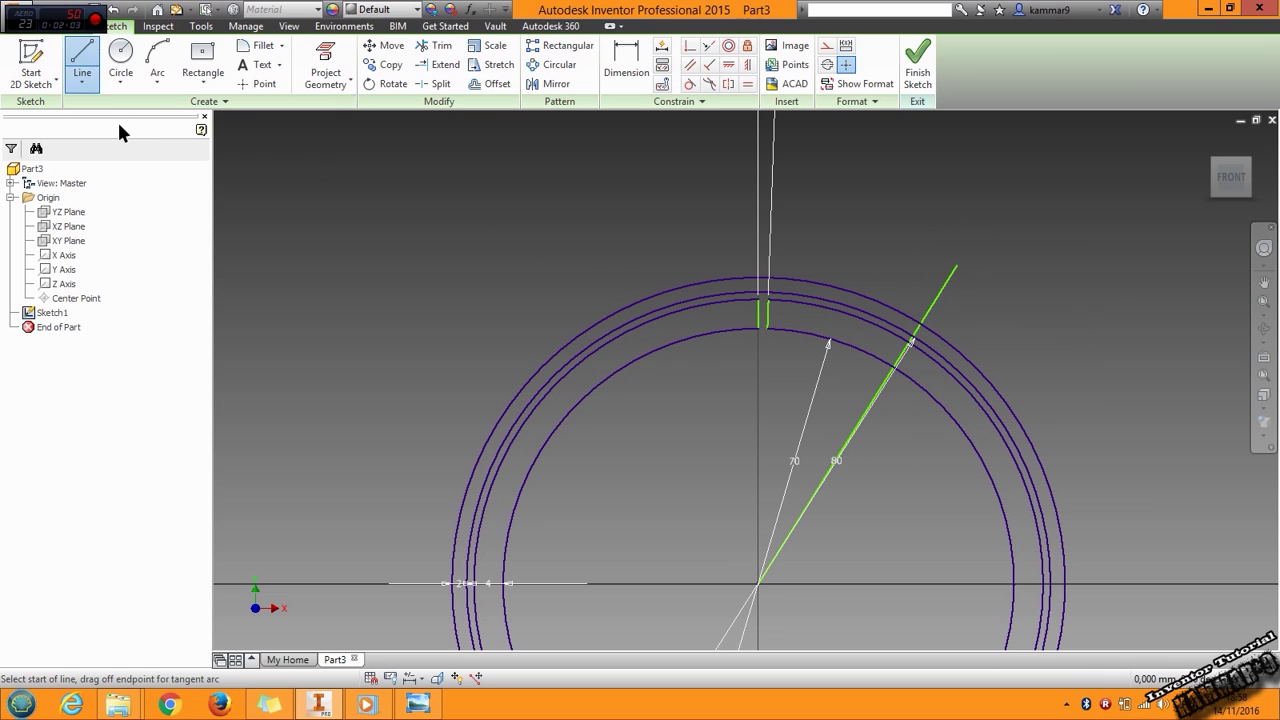
click(758, 582)
click(533, 241)
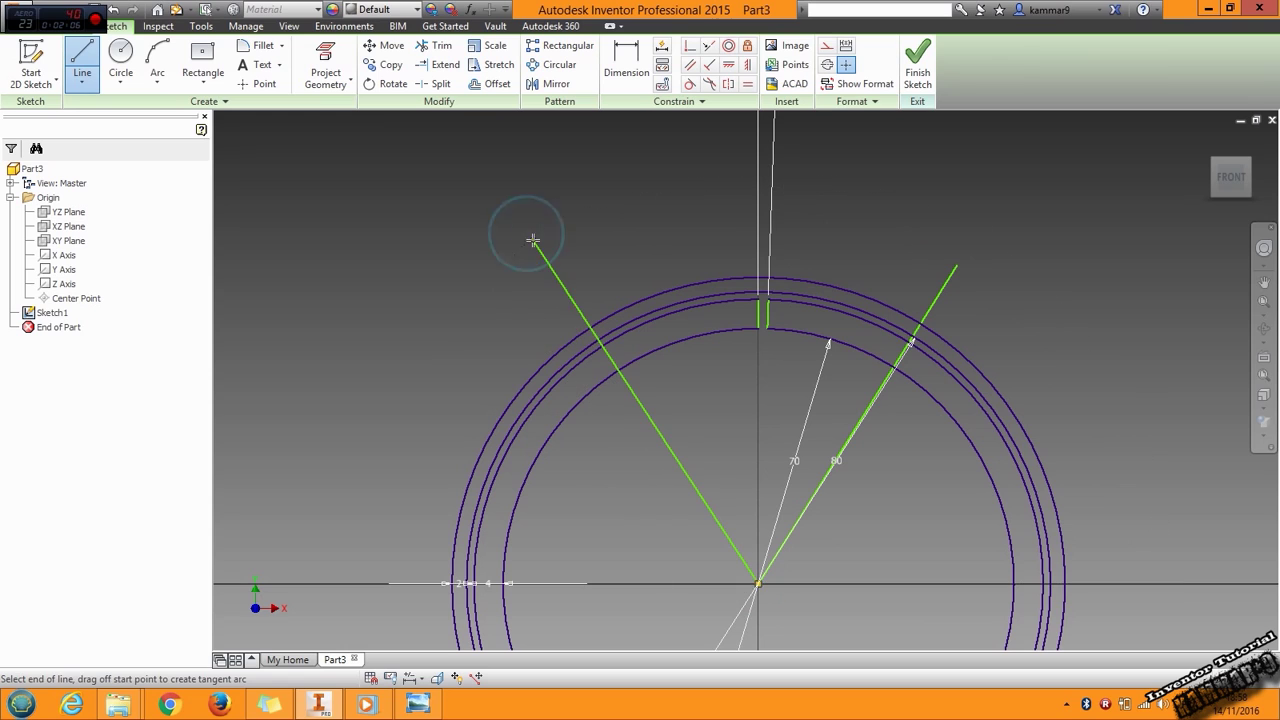
key(Escape)
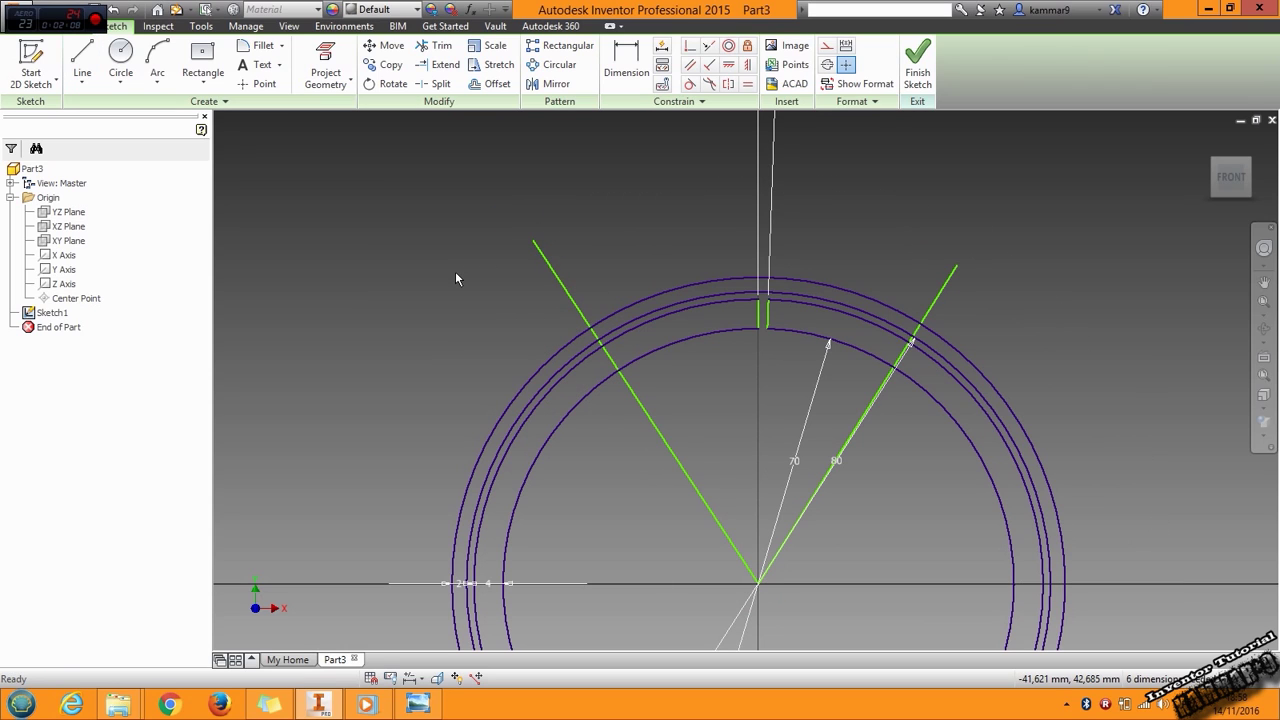
- Dimension the angle between the upper-left slanted line and the vertical gap line, and set it to 30 degrees
click(626, 60)
click(580, 301)
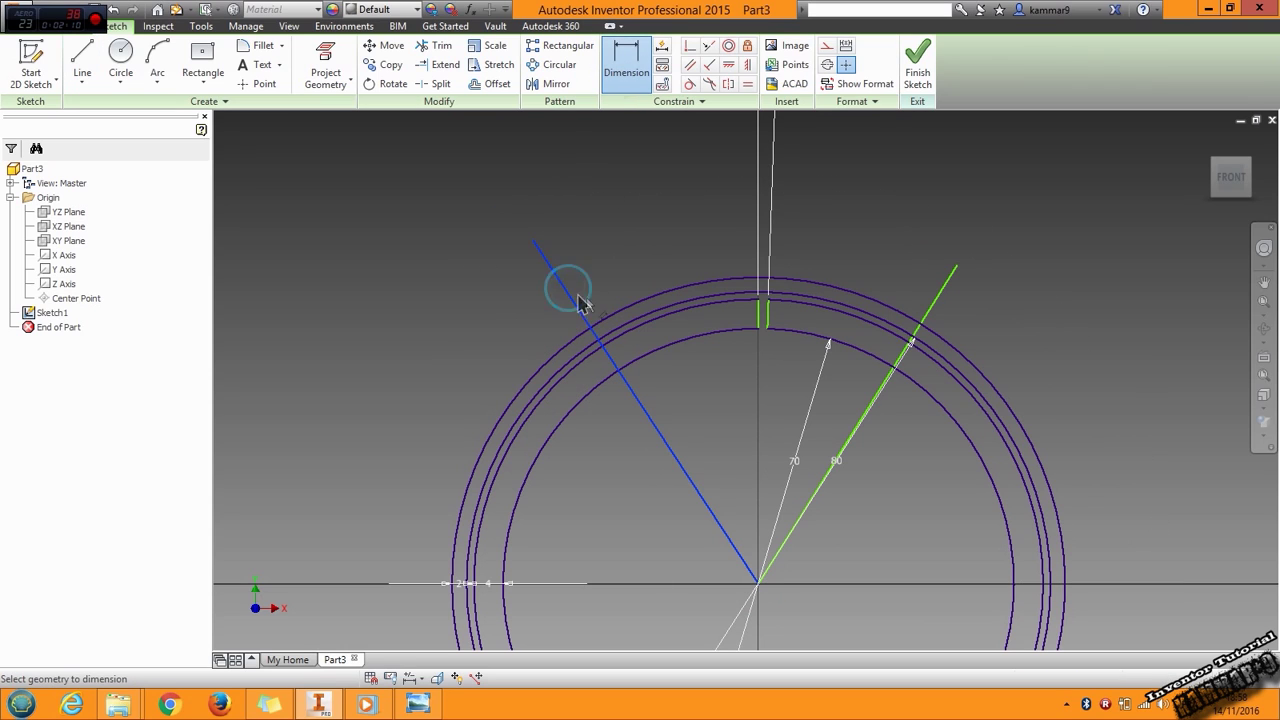
click(758, 318)
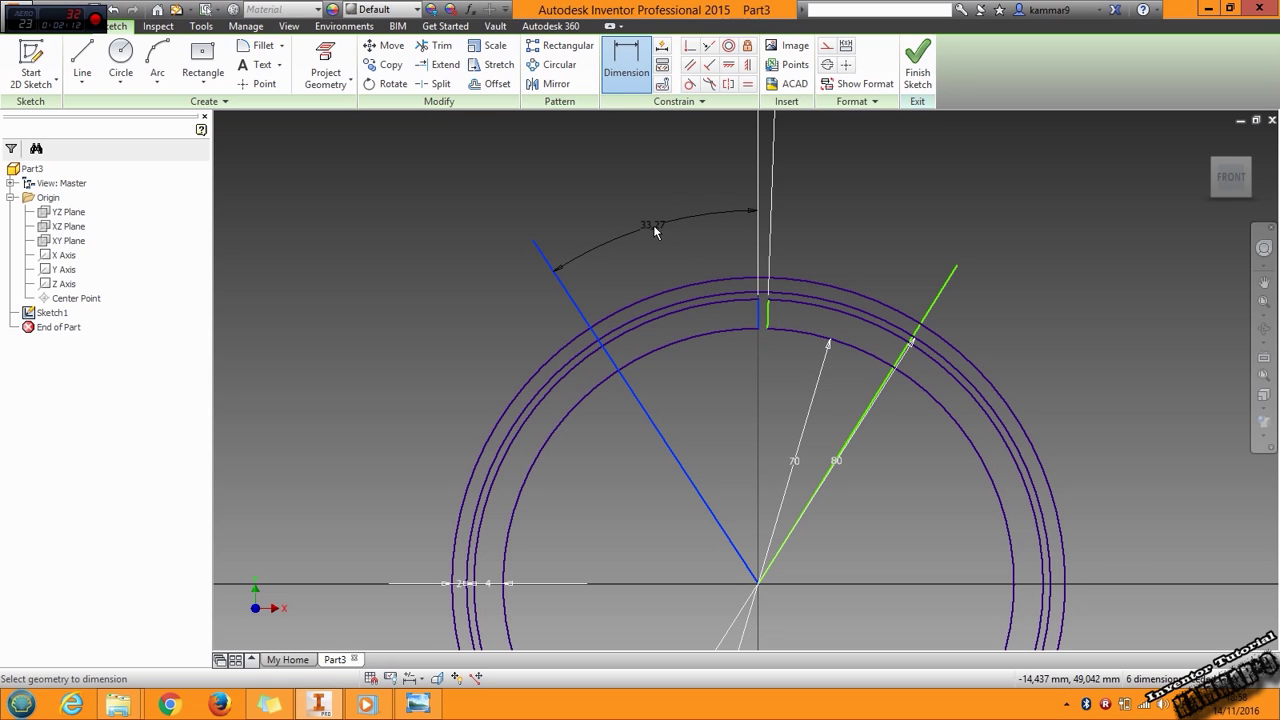
click(654, 229)
text(30)
key(Return)
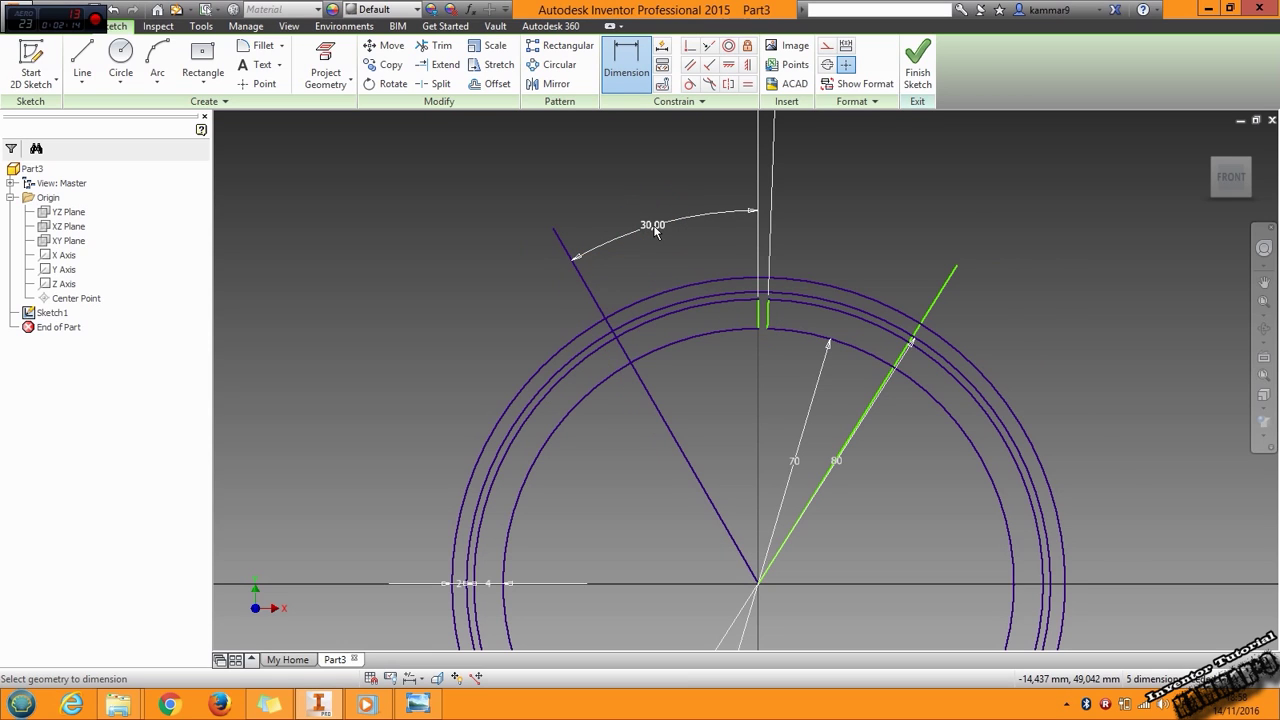
- Dimension the angle between the upper-right slanted line and the vertical gap line, and set it to 60 degrees
click(938, 291)
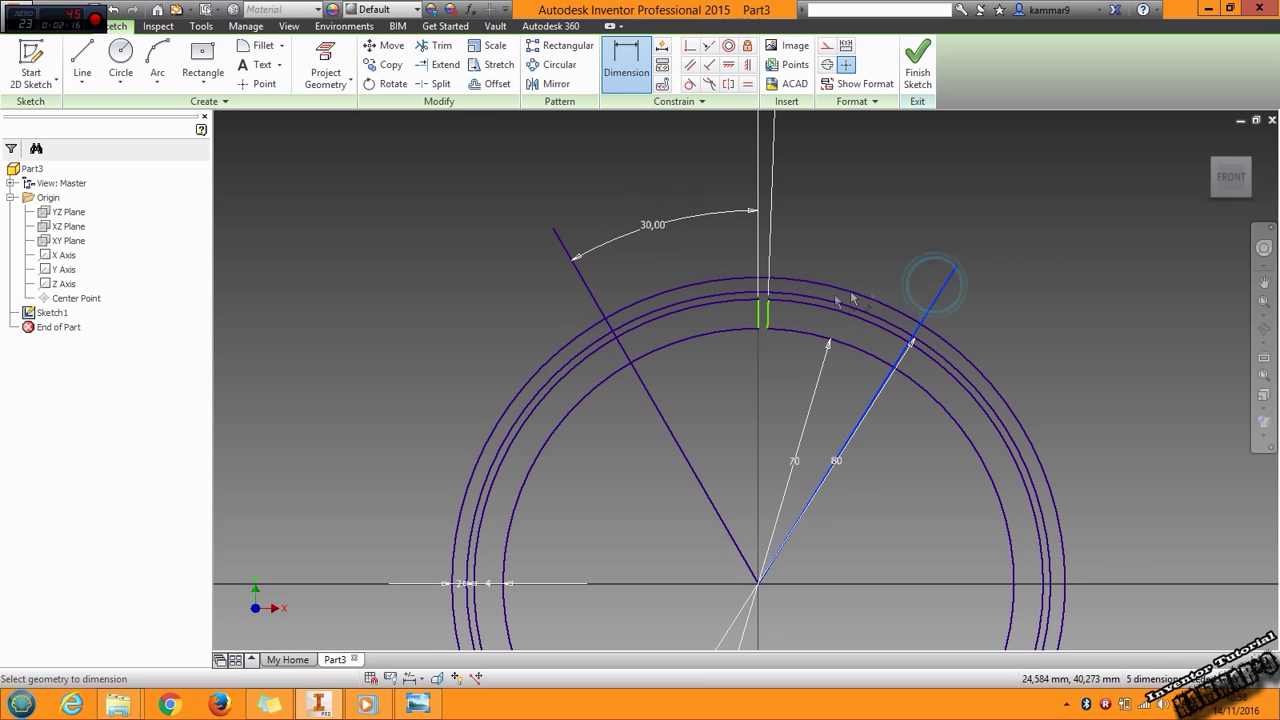
click(763, 316)
click(844, 204)
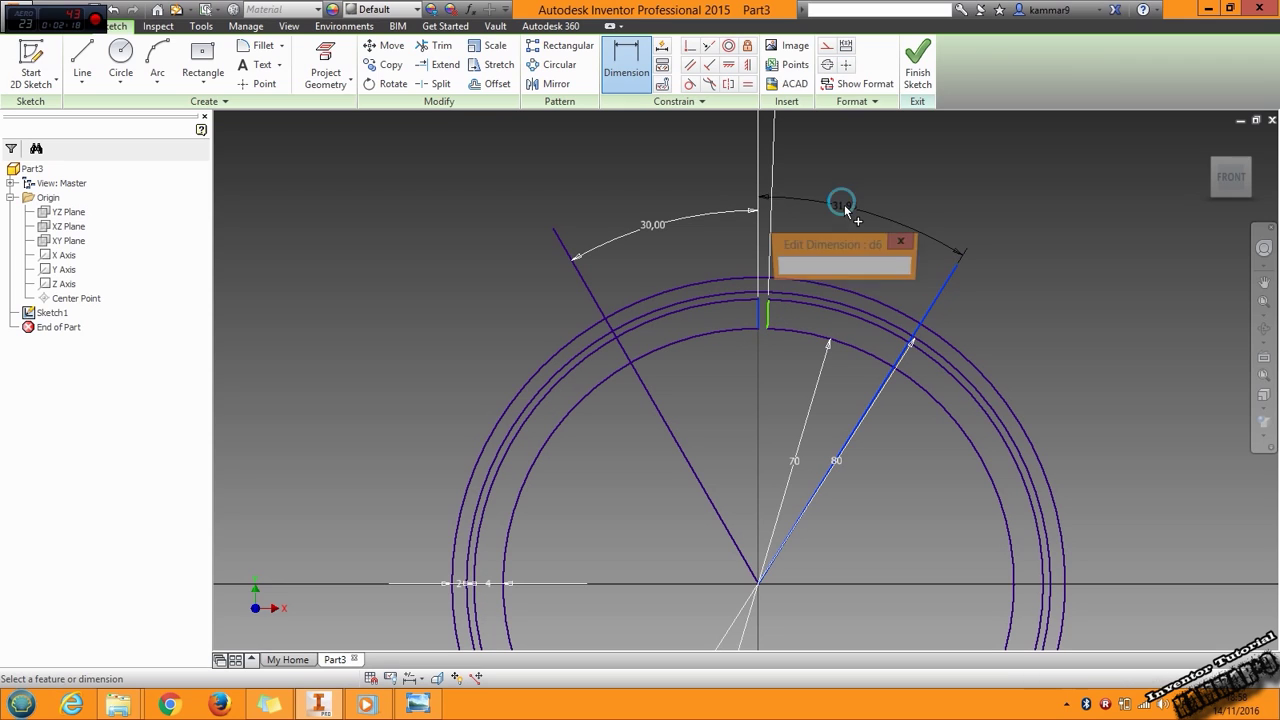
text(60)
key(Return)
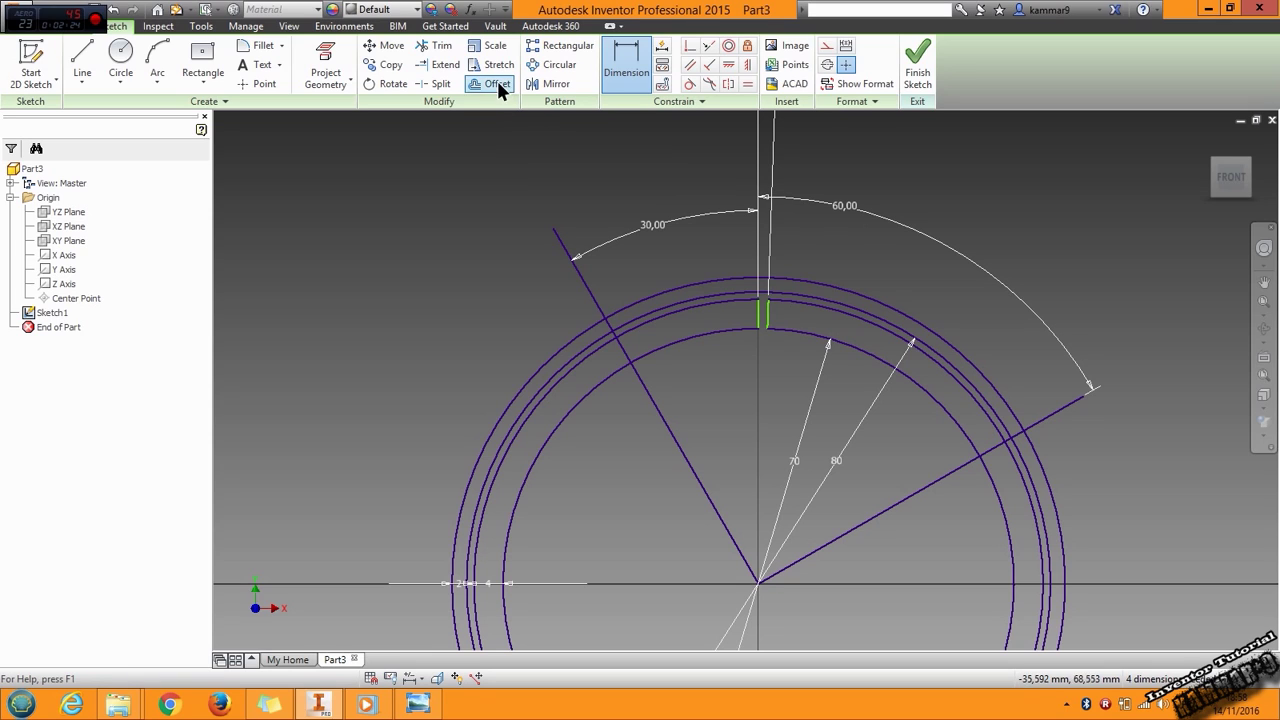
- Trim the slanted lines inside the ring, the two outer circles beyond the band arc, and the 30-degree line's excess at the band end
click(443, 46)
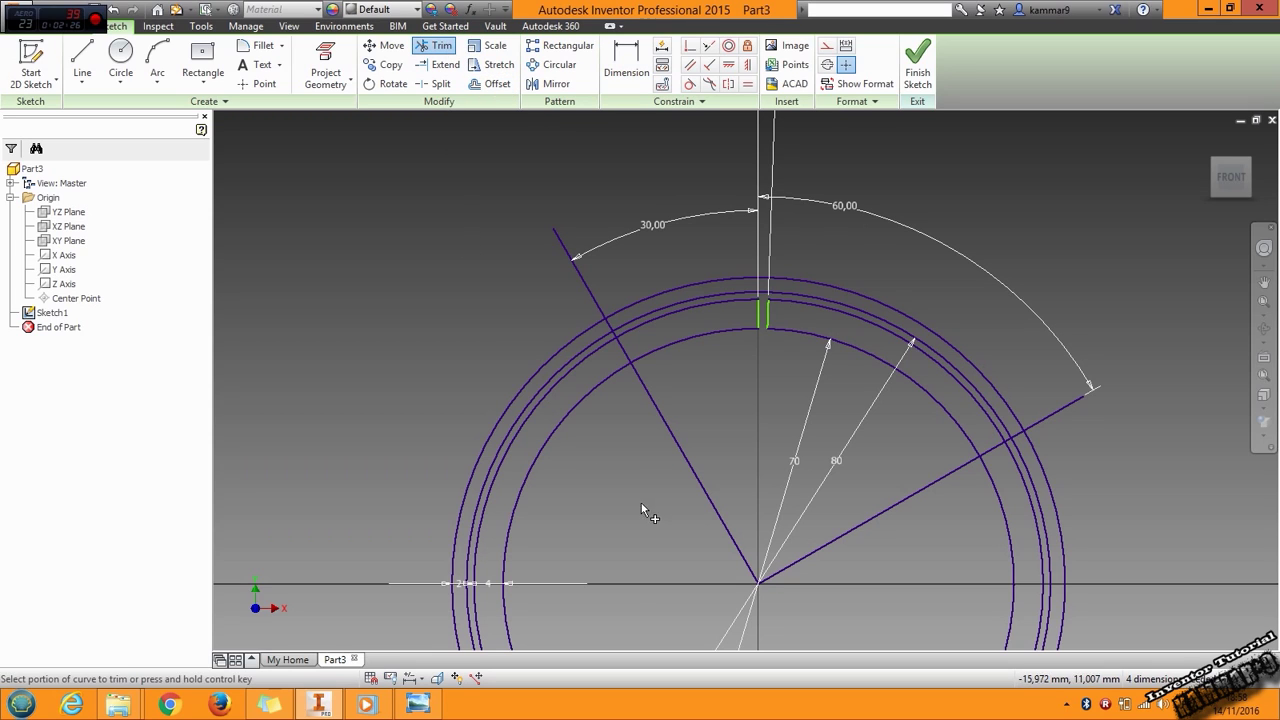
mouse_move(641, 503)
mouse_down()
mouse_move(735, 496)
mouse_move(838, 550)
mouse_up()
scroll(586, 327, up, 5)
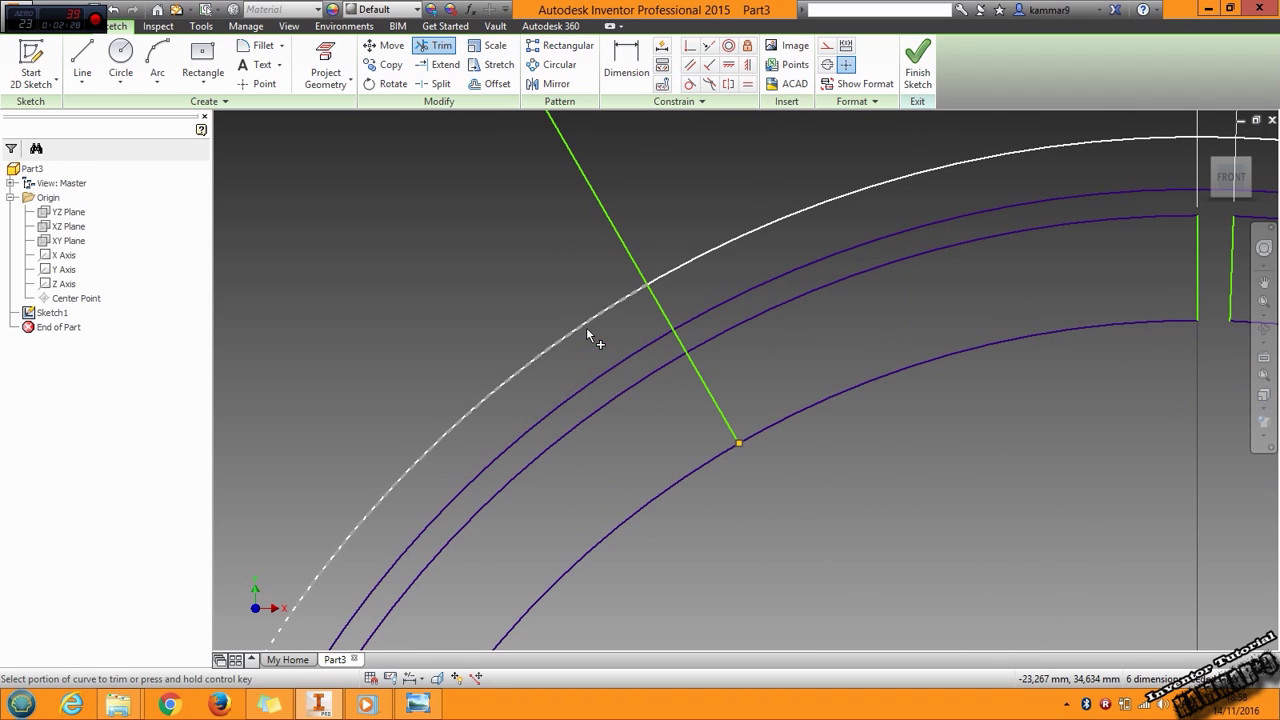
click(606, 322)
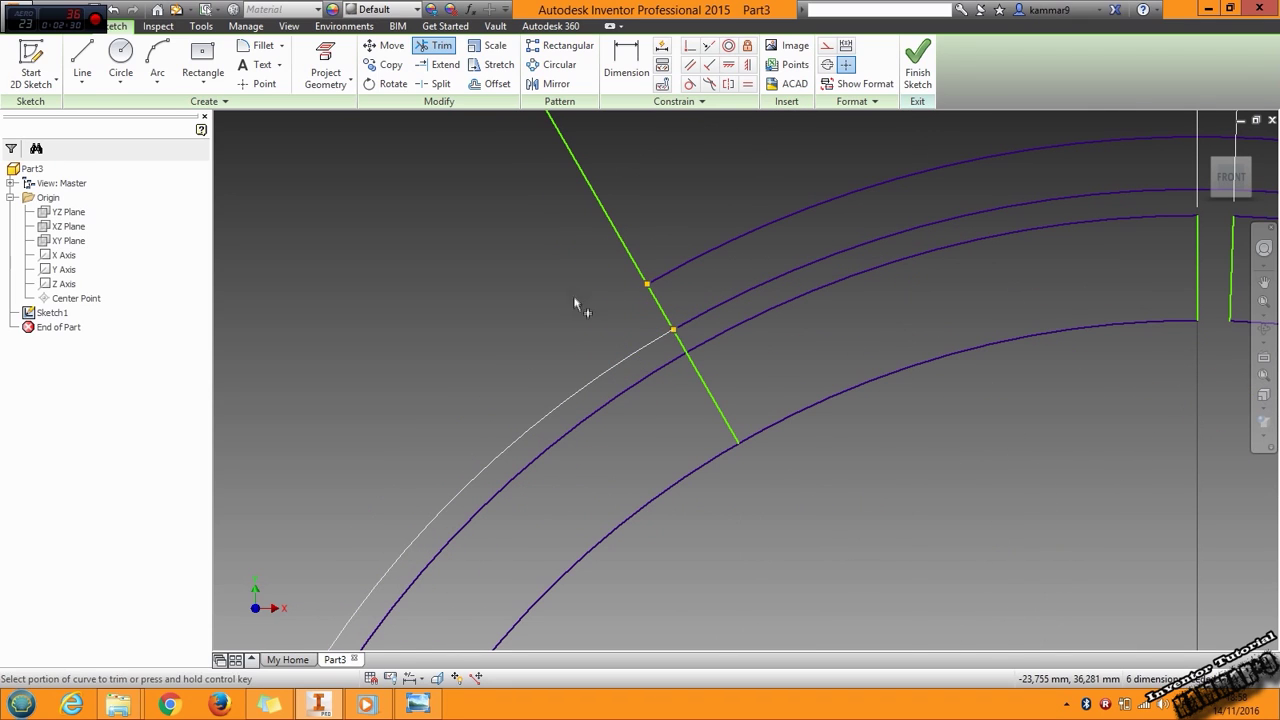
click(712, 398)
mouse_move(690, 348)
mouse_down()
mouse_move(632, 255)
mouse_move(604, 332)
mouse_up()
scroll(604, 332, down, 5)
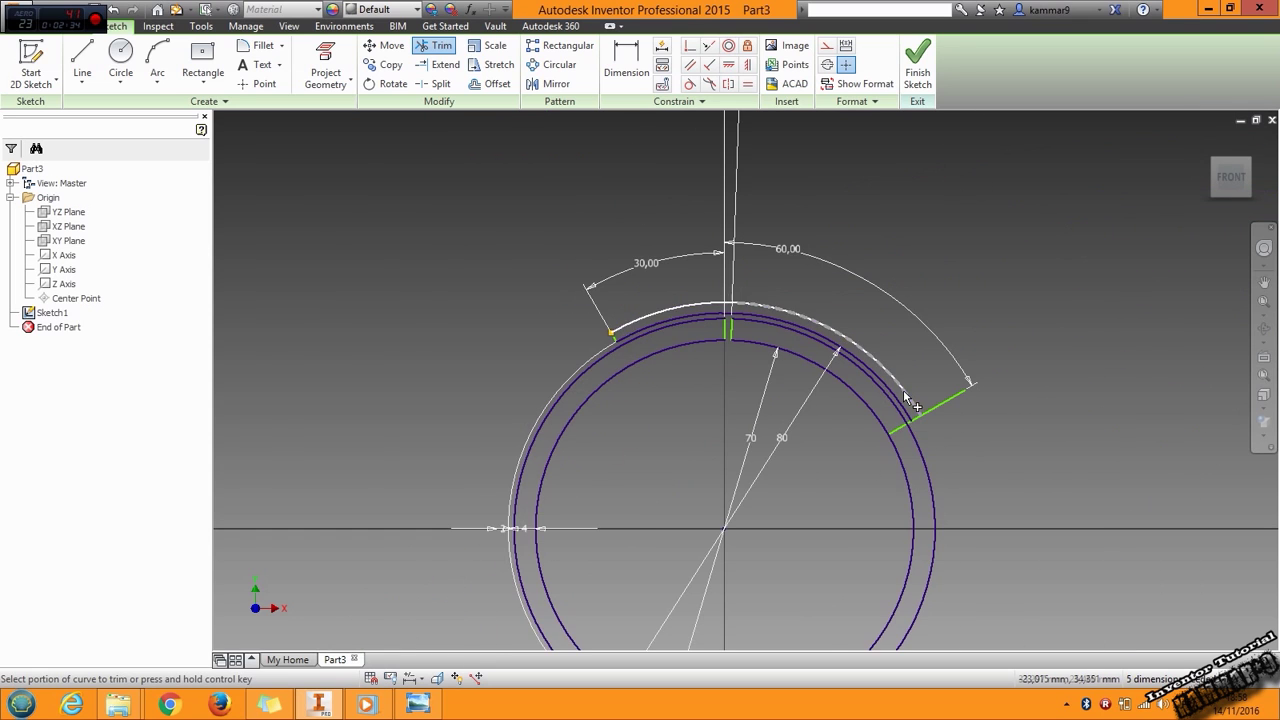
- Trim the 60-degree line inside and outside the outer band, leaving only the short segment that closes the band end
scroll(903, 390, up, 5)
click(885, 517)
scroll(903, 519, up, 3)
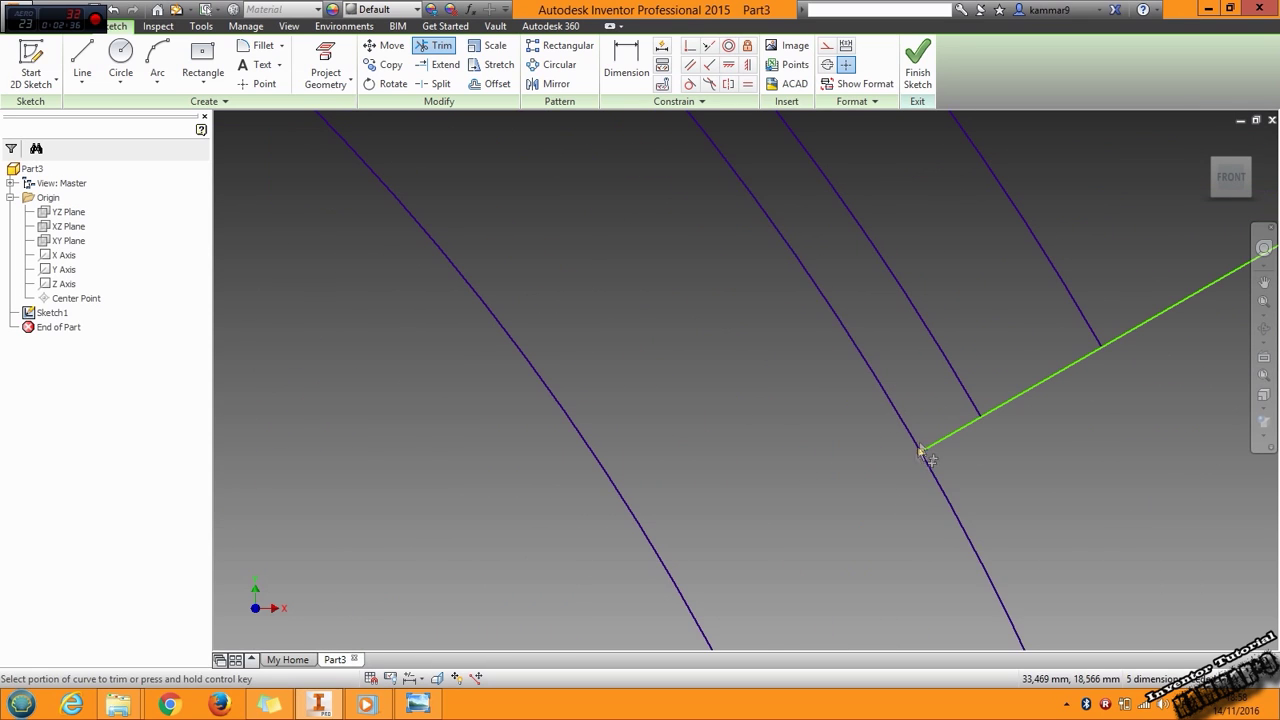
click(940, 438)
click(1168, 300)
scroll(1169, 409, down, 4)
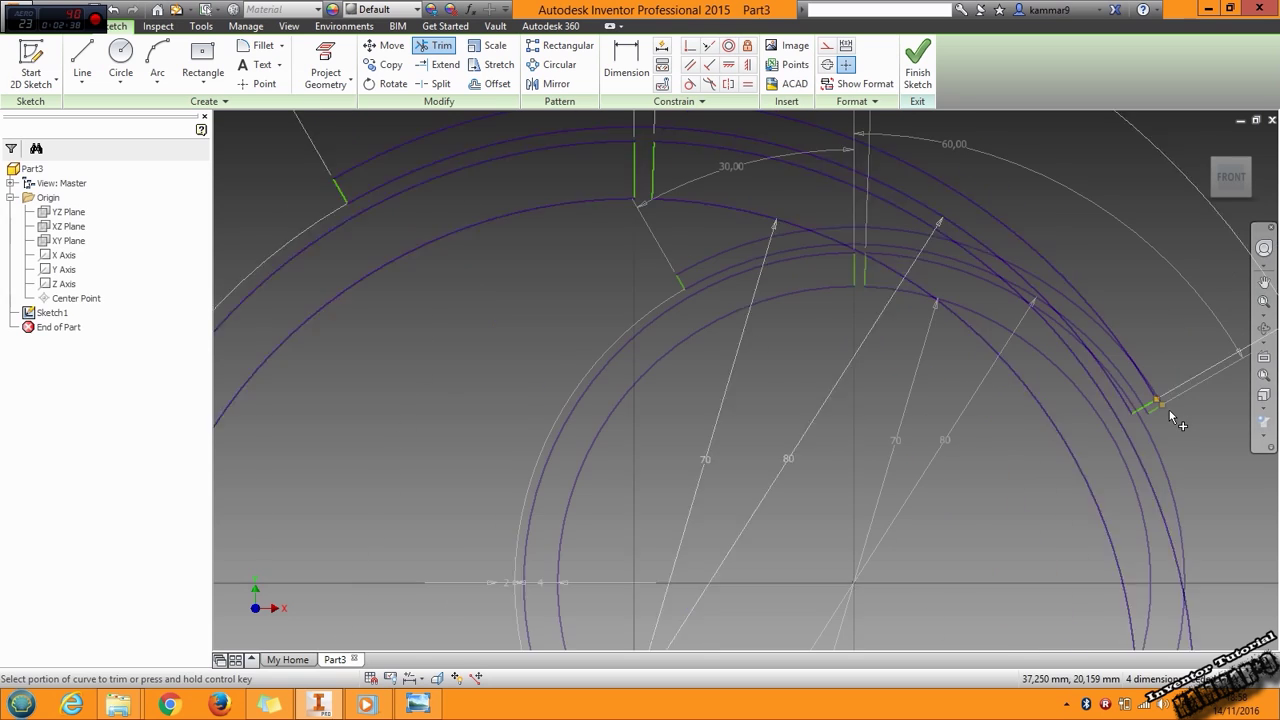
scroll(440, 357, down, 5)
scroll(476, 393, up, 3)
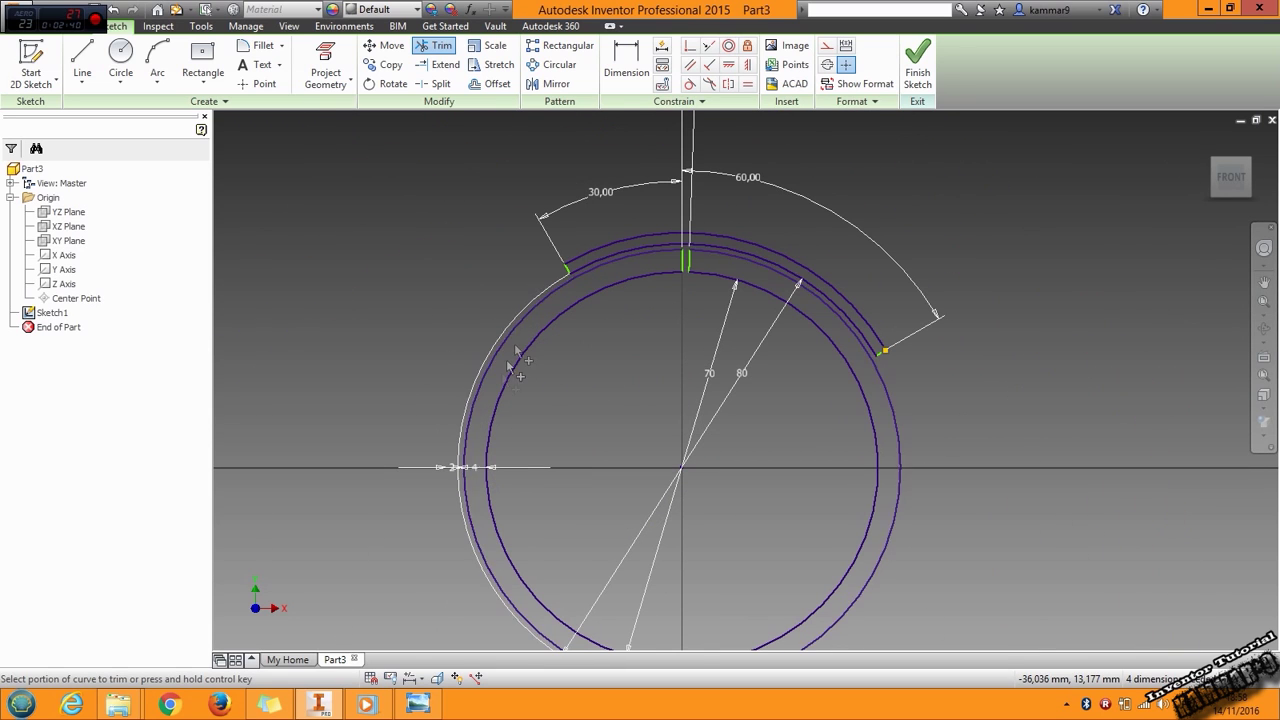
- Fillet the corners of the outer band's end at the 30-degree line with a 0.8 mm radius
click(260, 46)
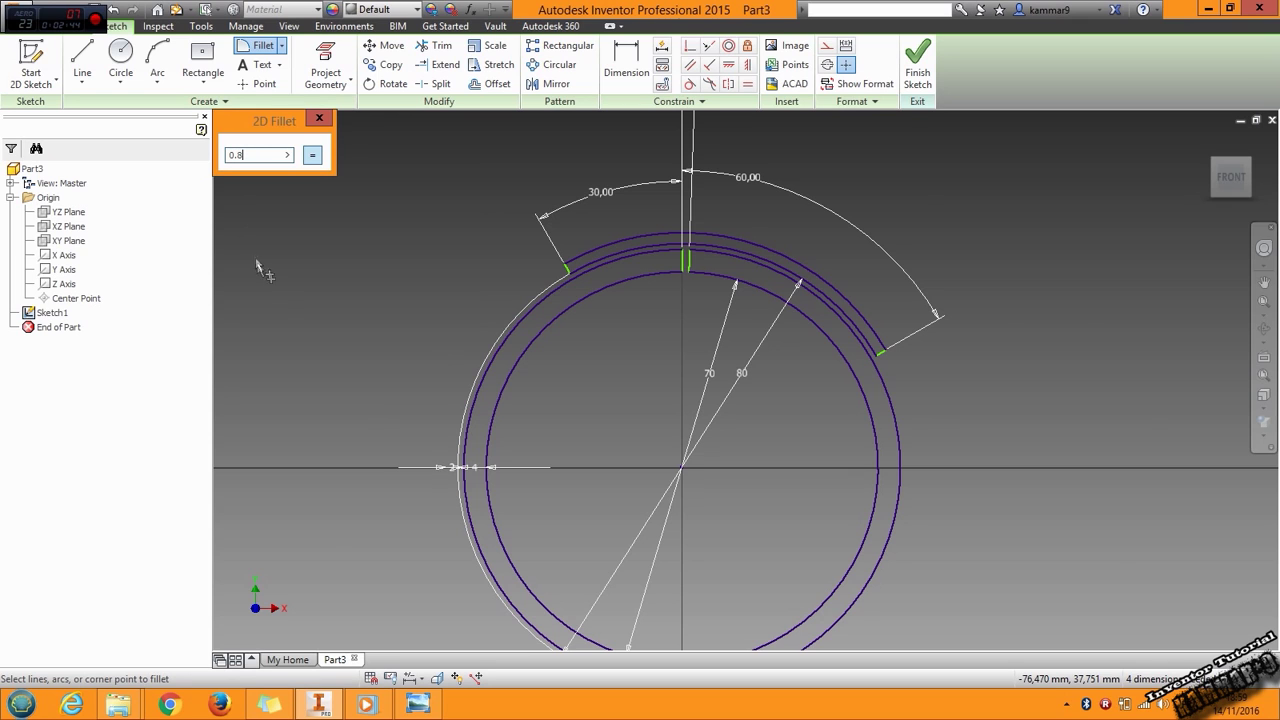
text(0.8)
scroll(556, 275, up, 3)
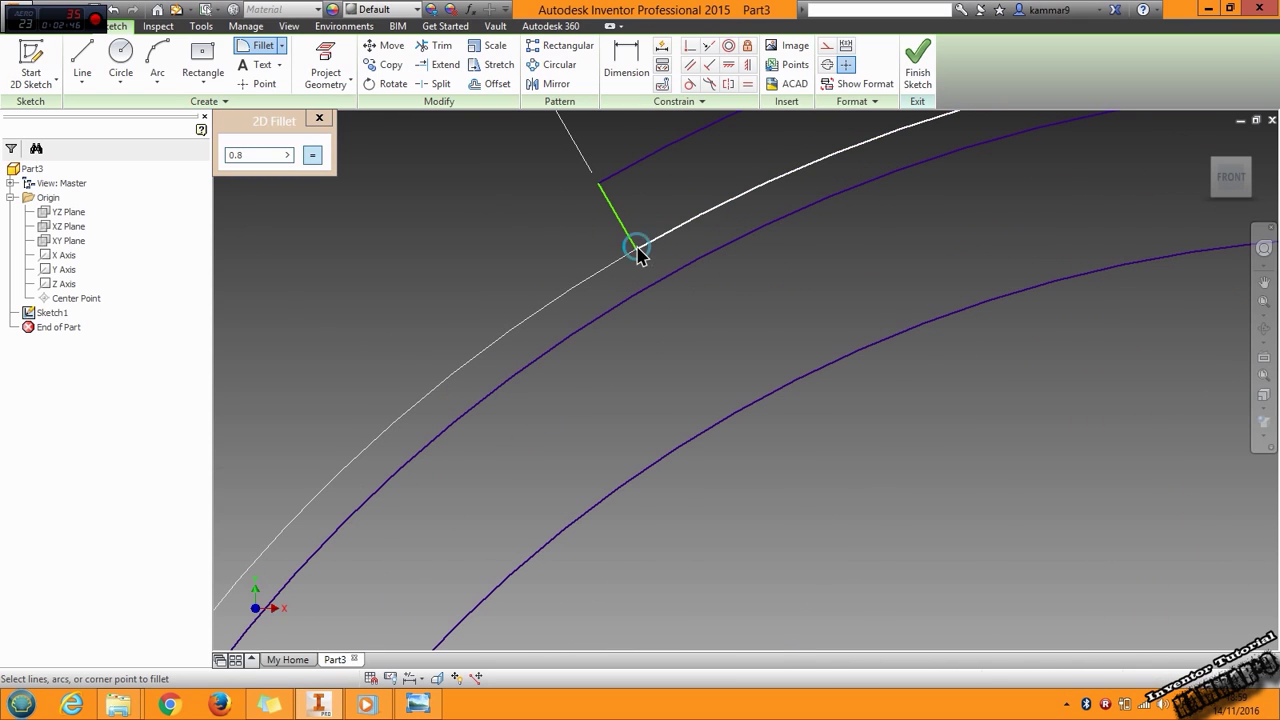
click(629, 244)
click(621, 176)
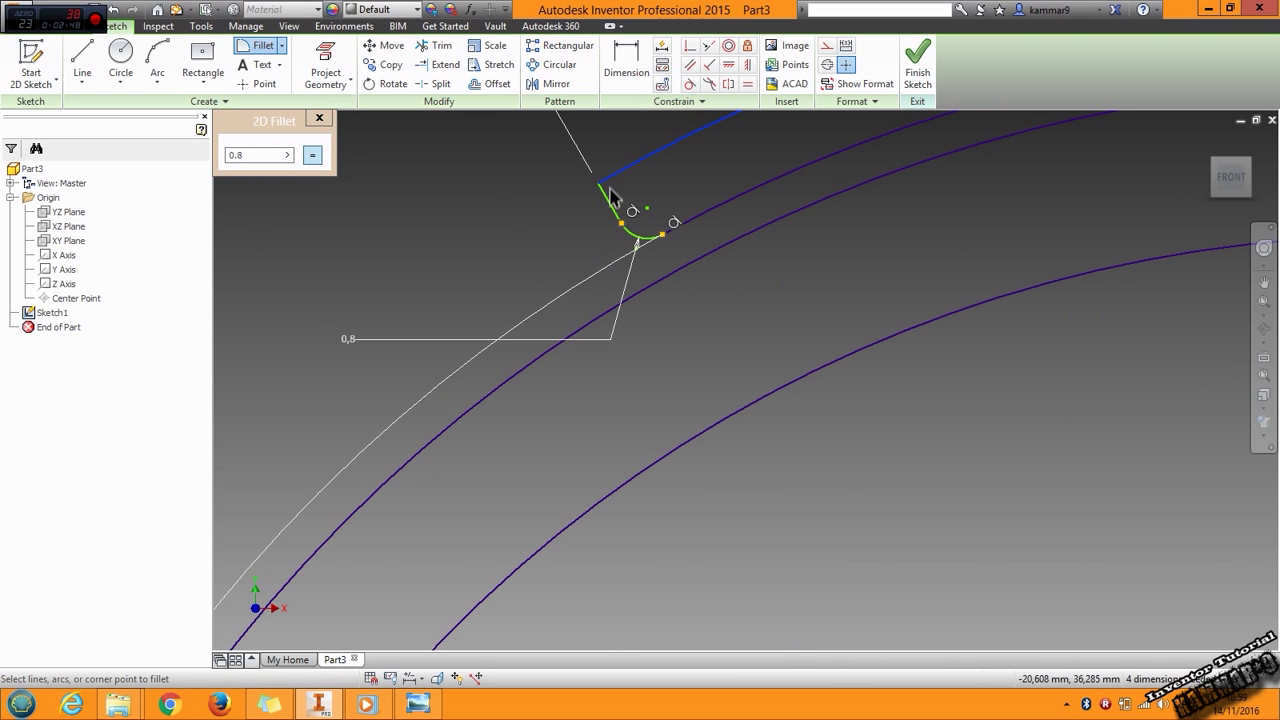
- Fillet the two corners of the outer band's end at the 60-degree line with the same 0.8 mm radius
scroll(527, 254, down, 5)
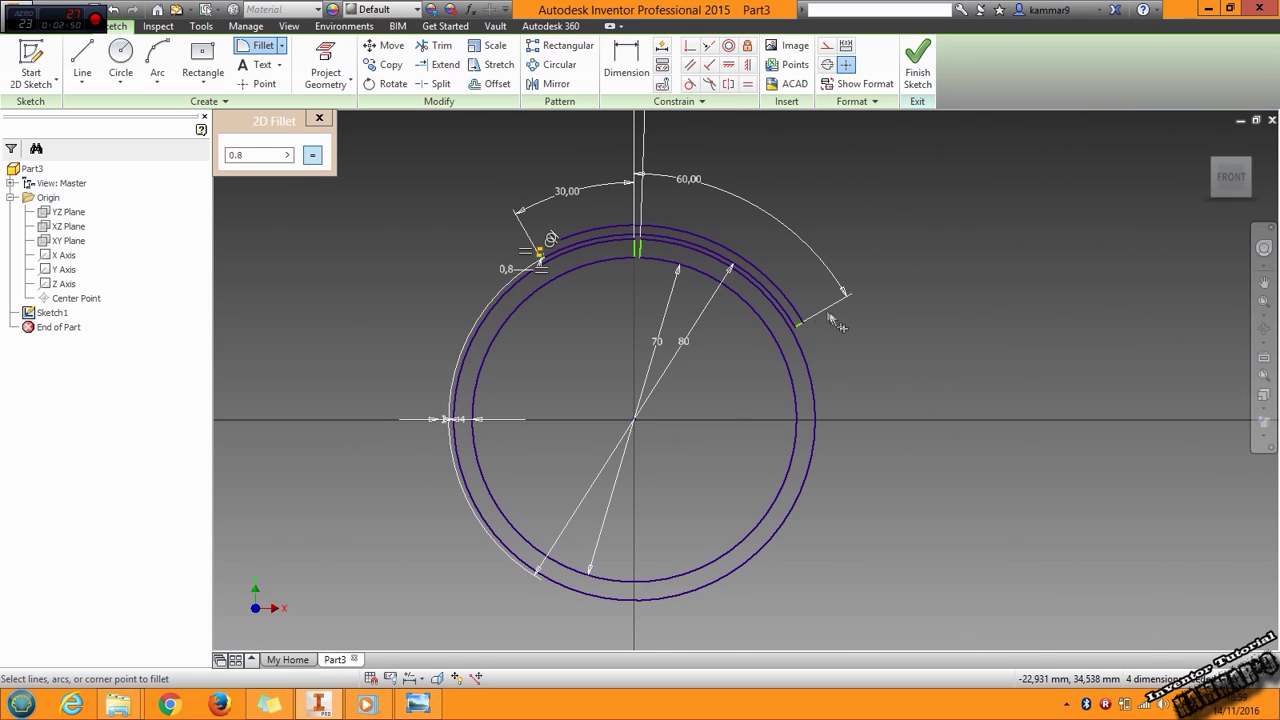
scroll(836, 322, up, 5)
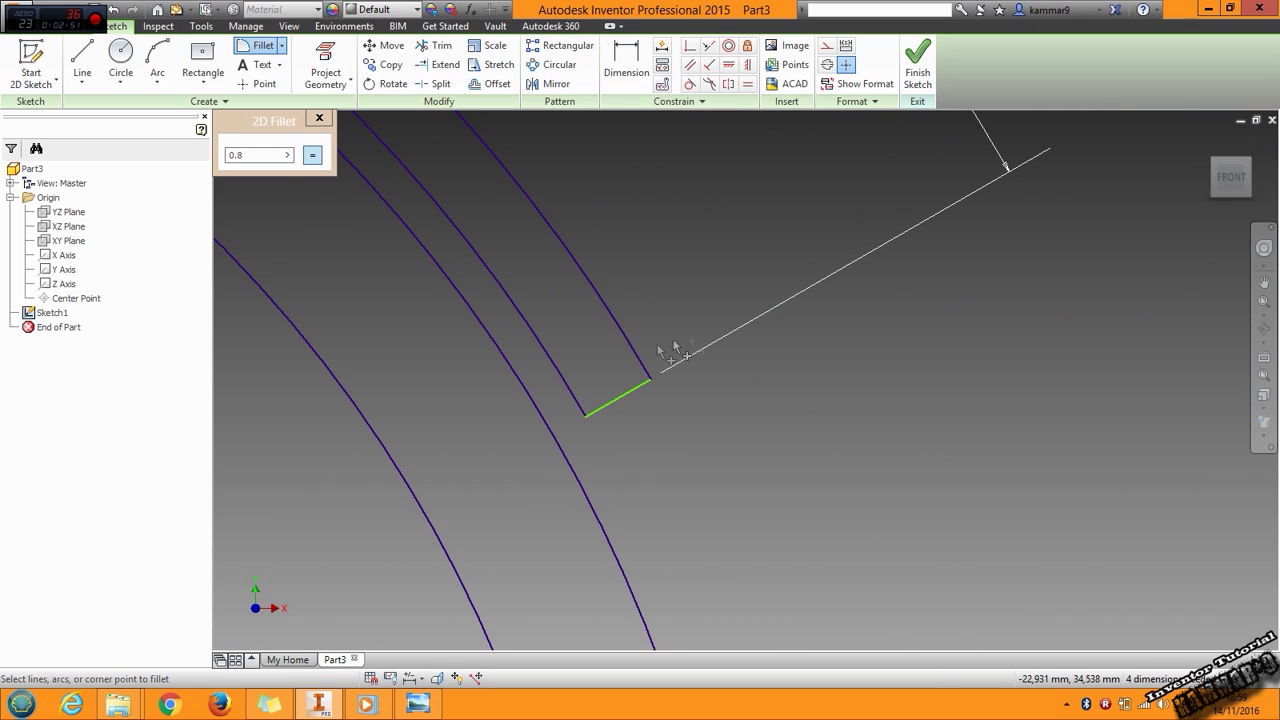
click(608, 410)
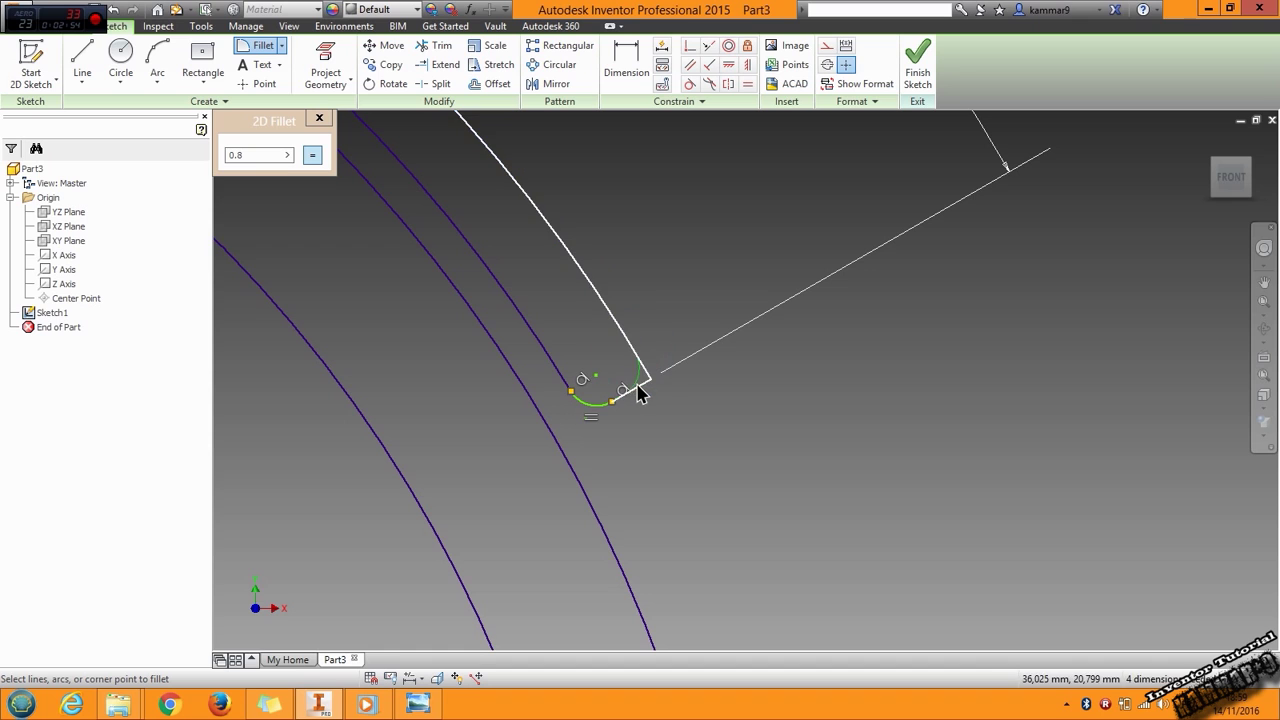
click(319, 118)
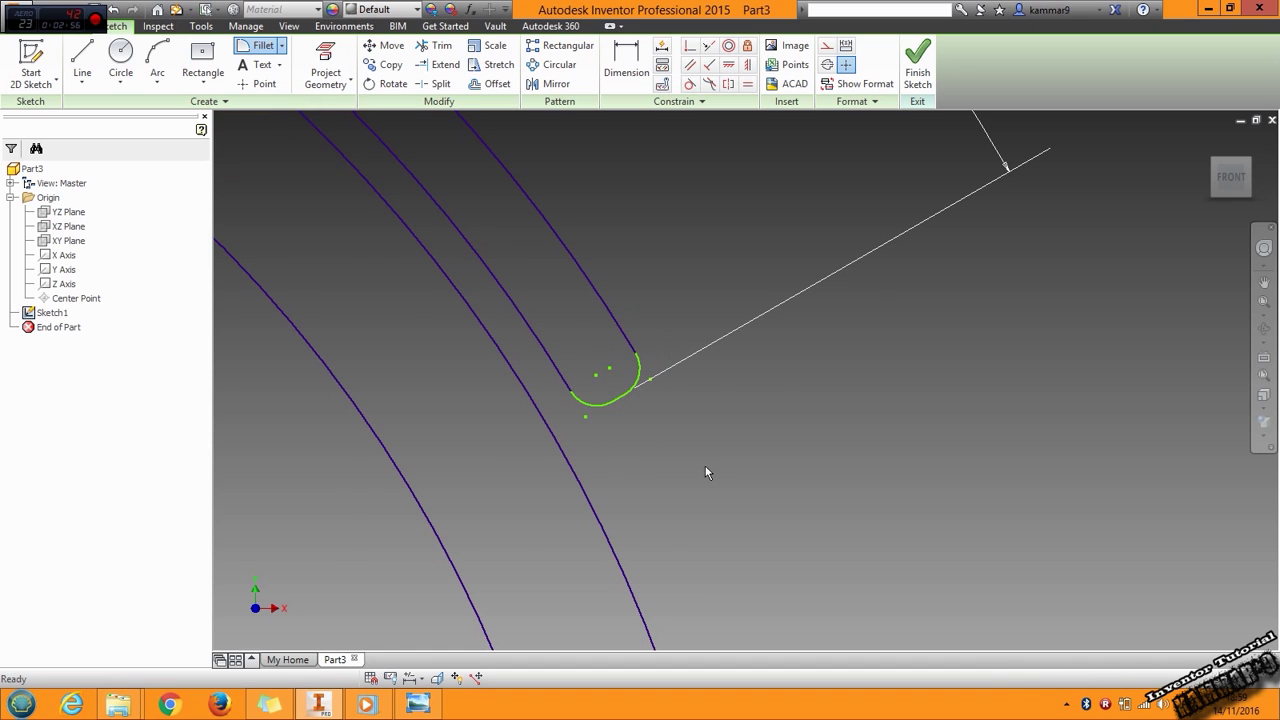
scroll(705, 470, down, 3)
scroll(418, 465, down, 3)
scroll(348, 564, up, 4)
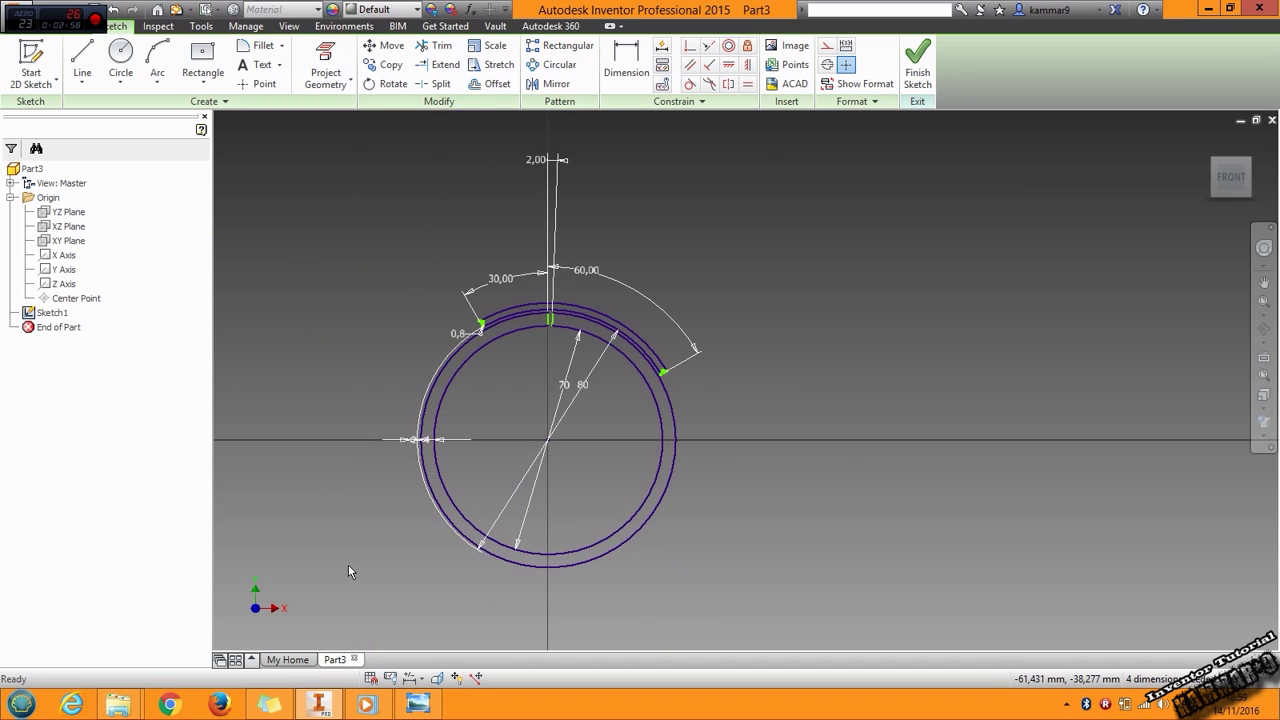
scroll(430, 527, down, 2)
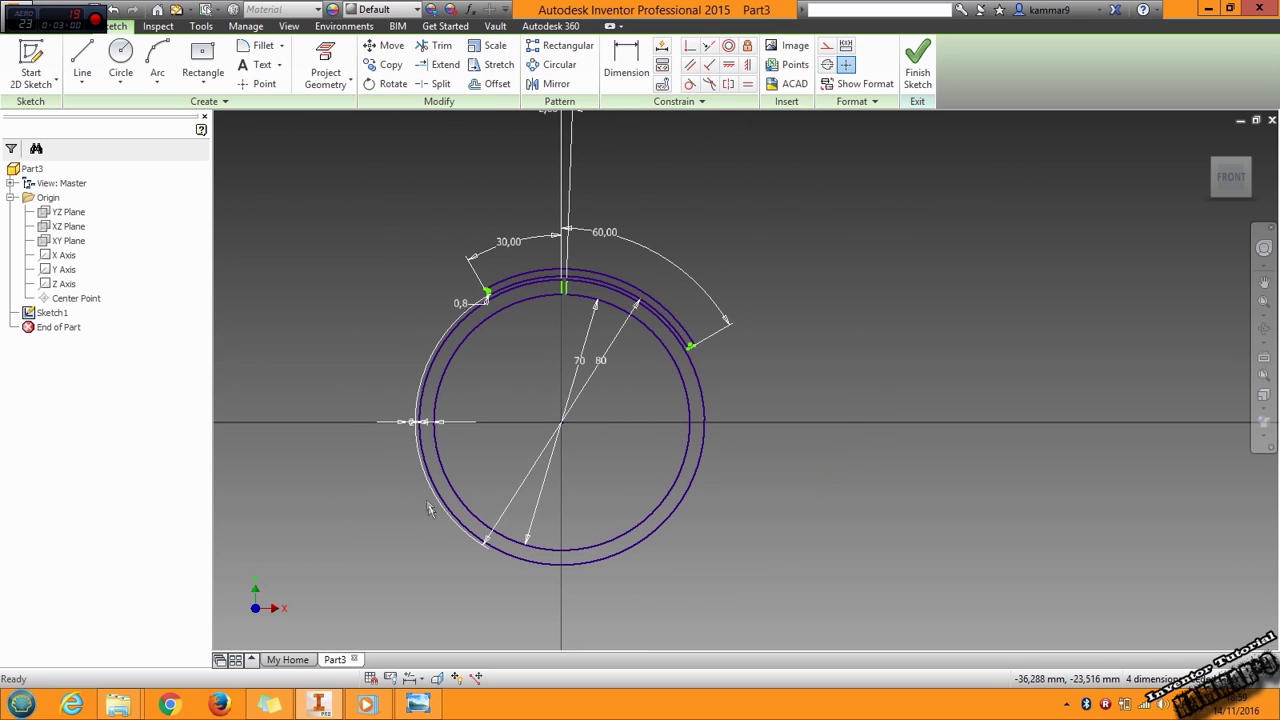
- Extrude the split ring and outer band profiles together by 10 mm as a new solid
click(82, 26)
click(82, 59)
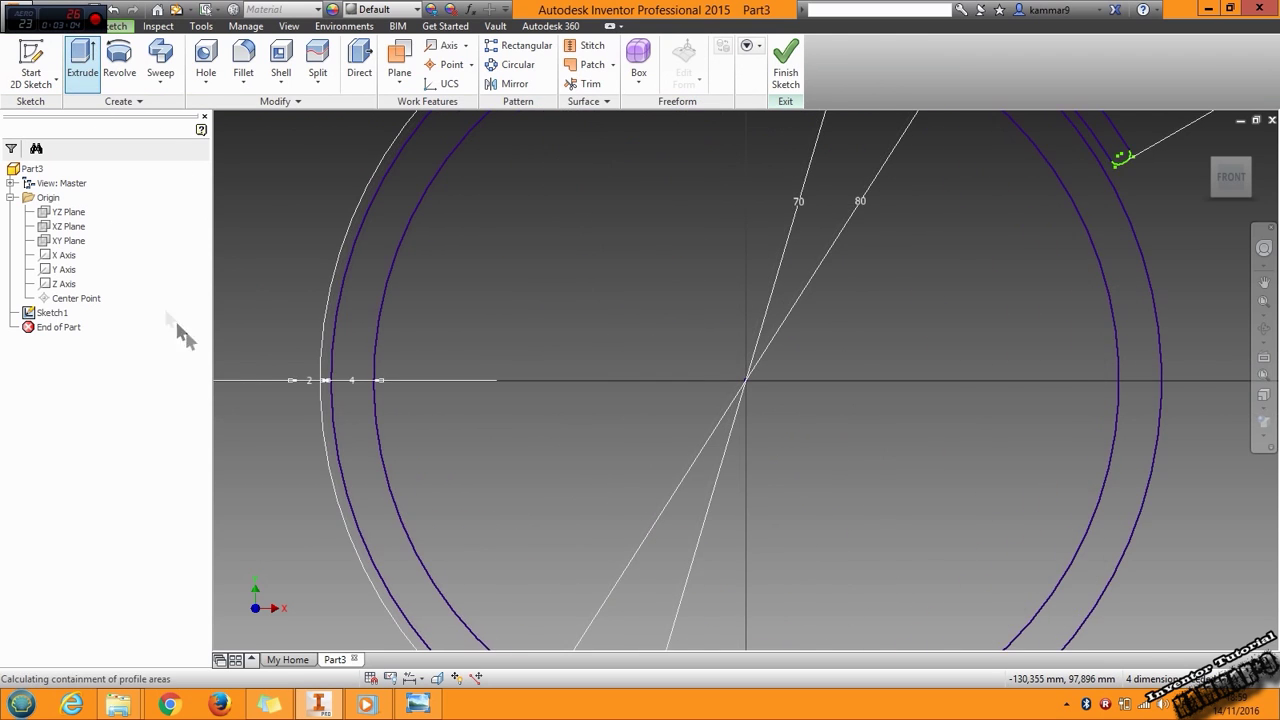
scroll(622, 300, down, 3)
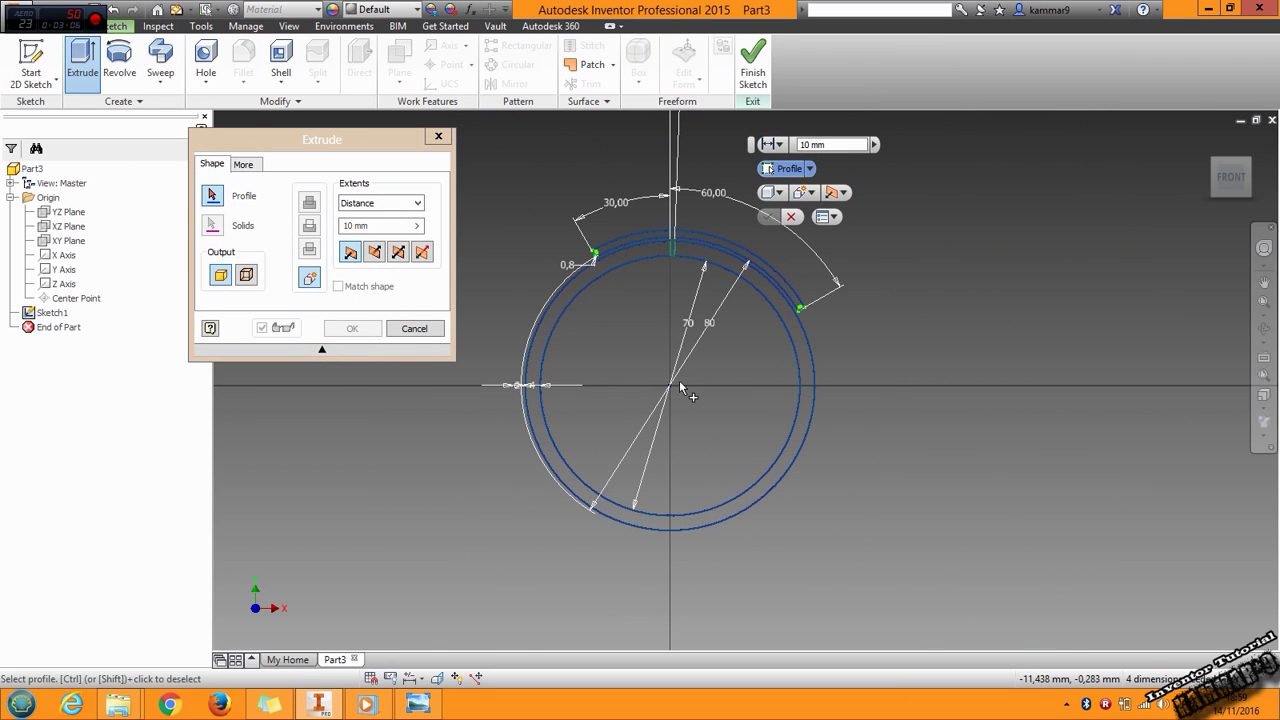
key(F4)
drag(677, 386, 700, 330)
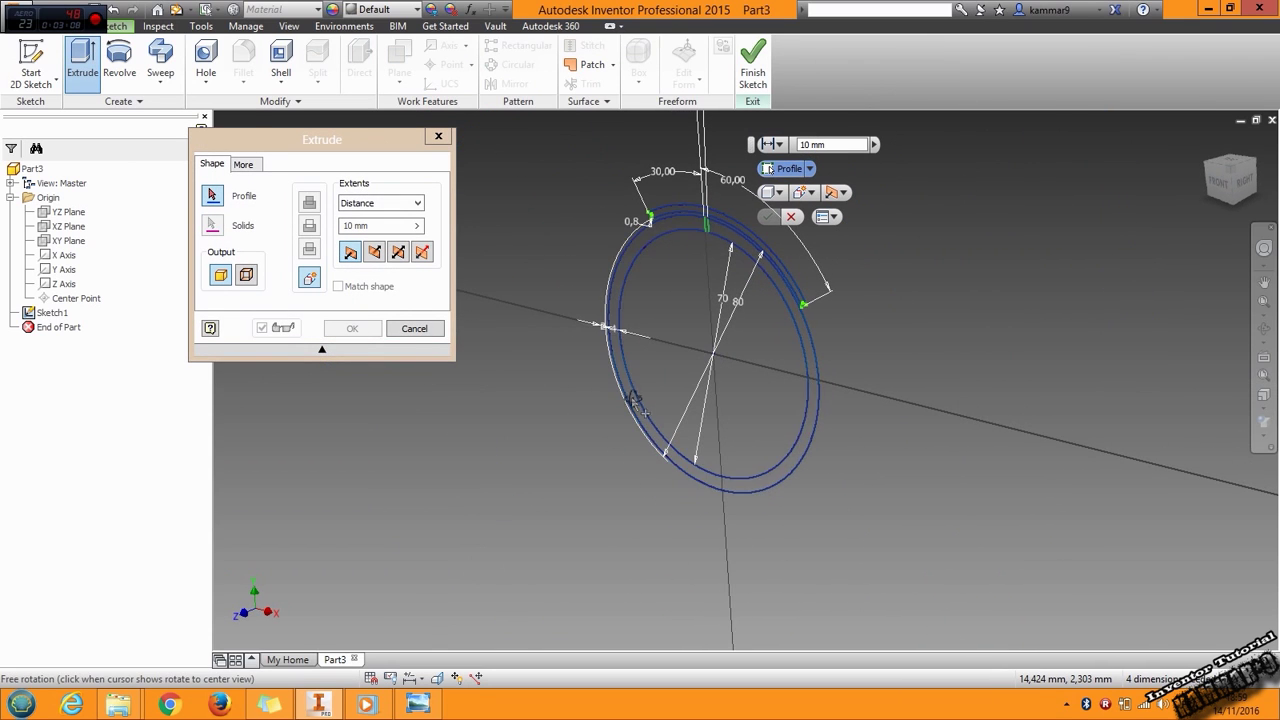
click(727, 240)
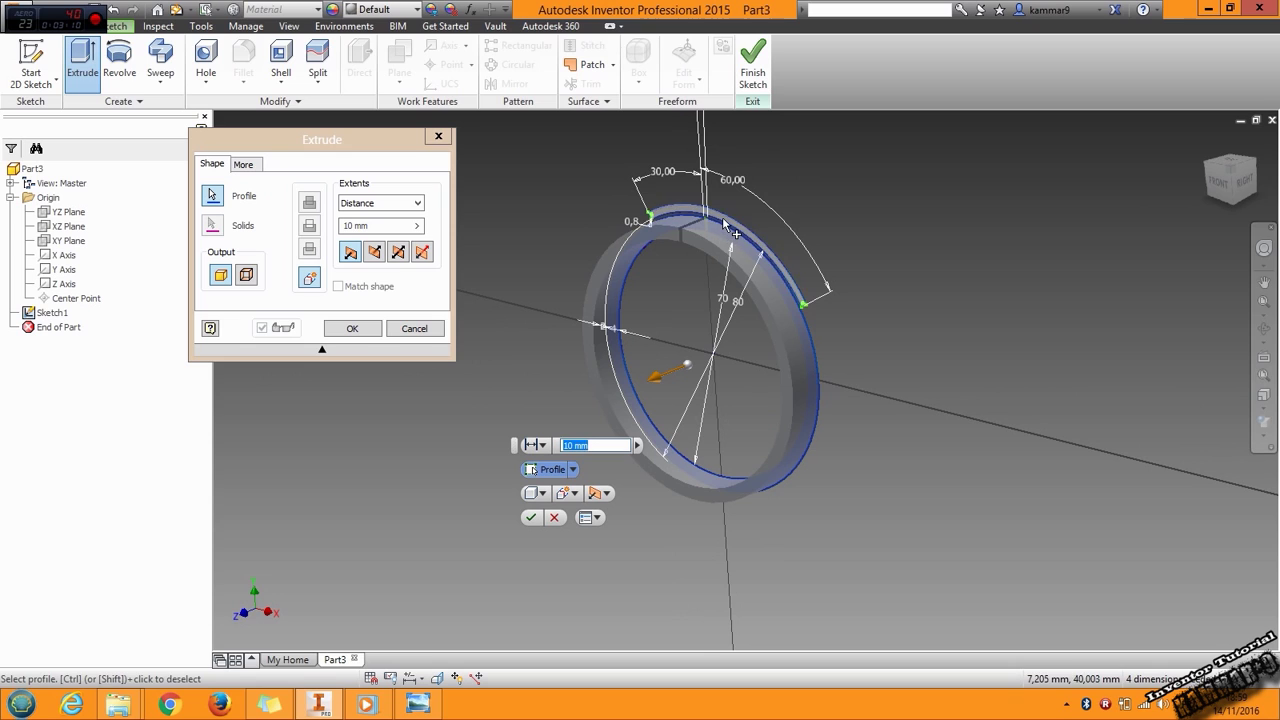
click(531, 517)
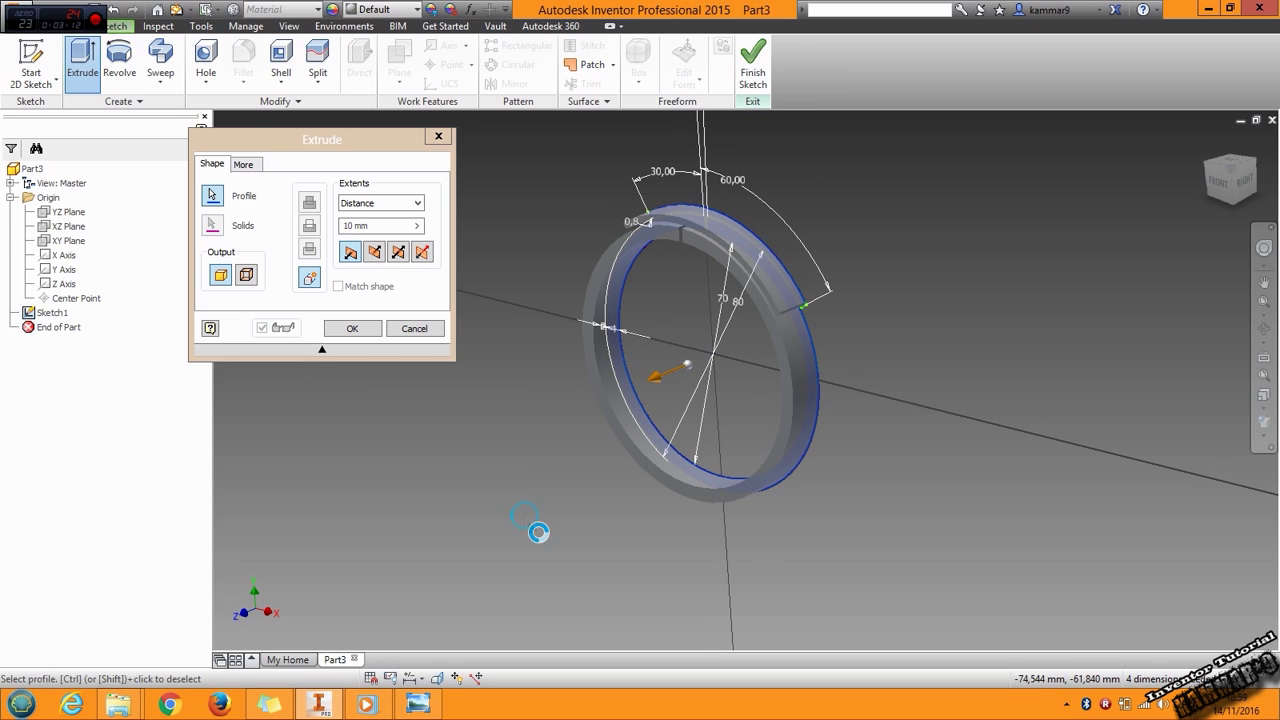
- Display the model shaded with edges and start a new sketch on the XZ plane, rotating its view a quarter turn
click(1263, 421)
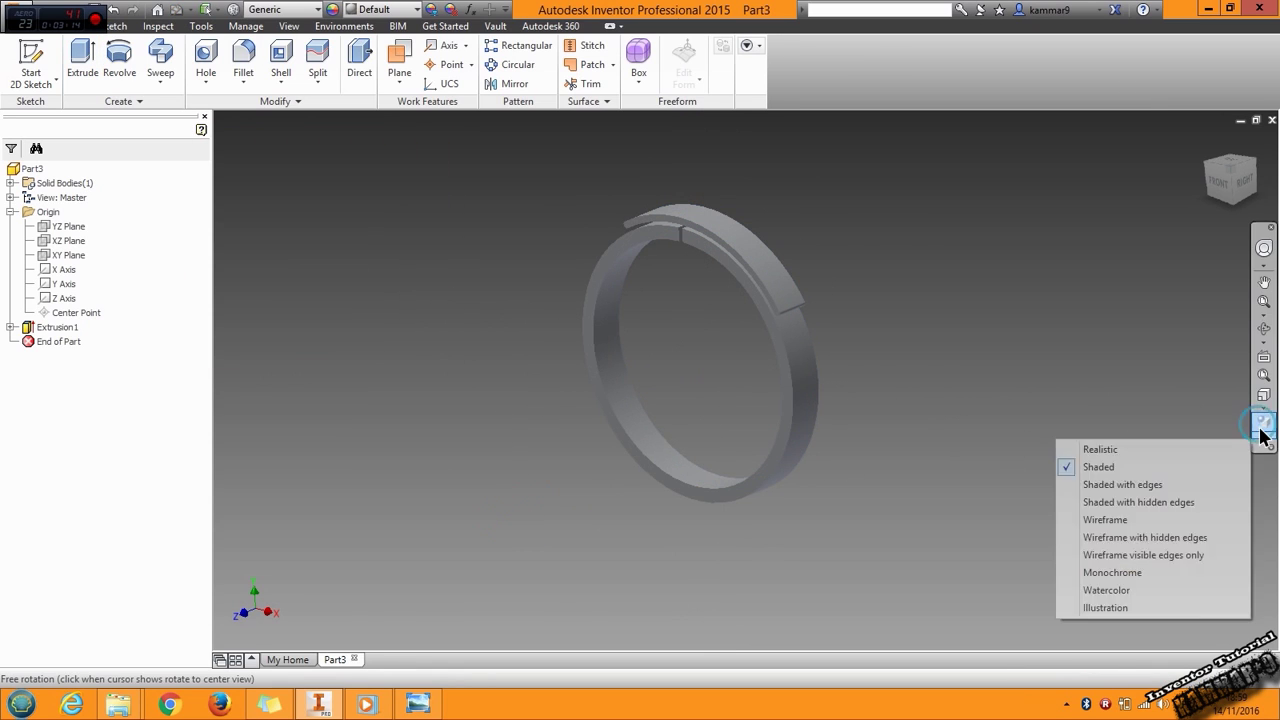
click(1132, 487)
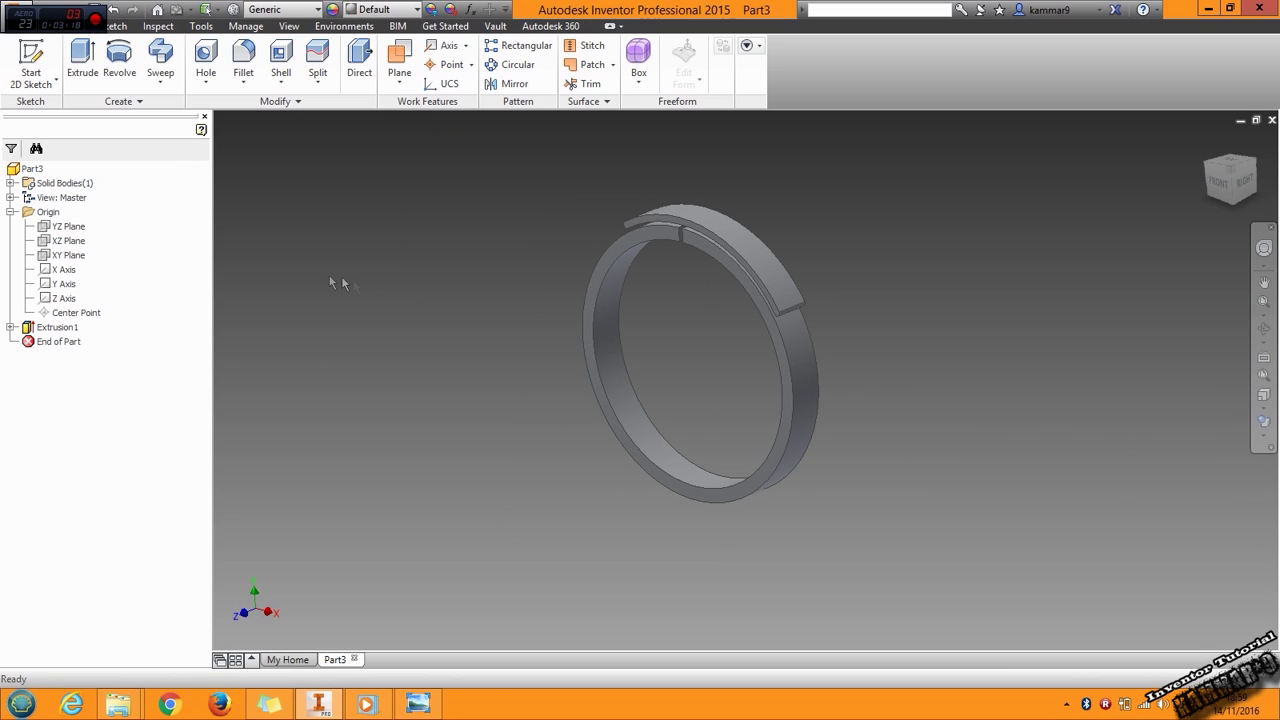
click(65, 237)
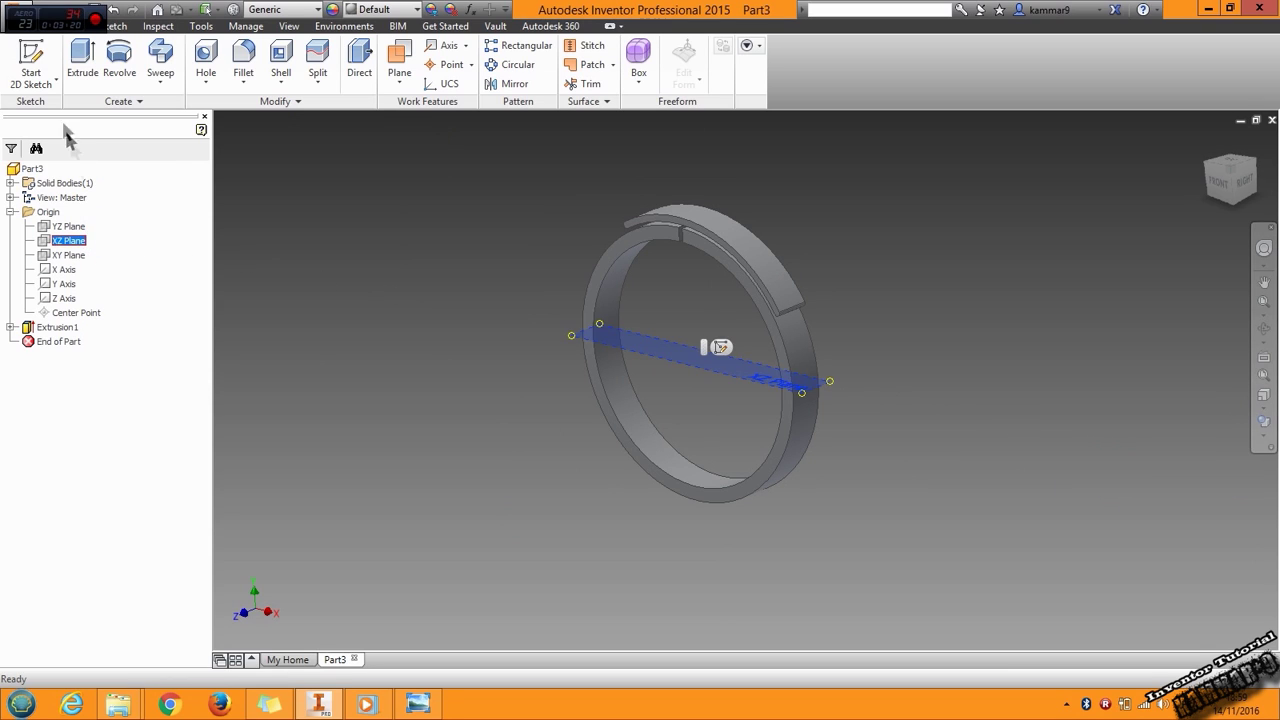
click(30, 60)
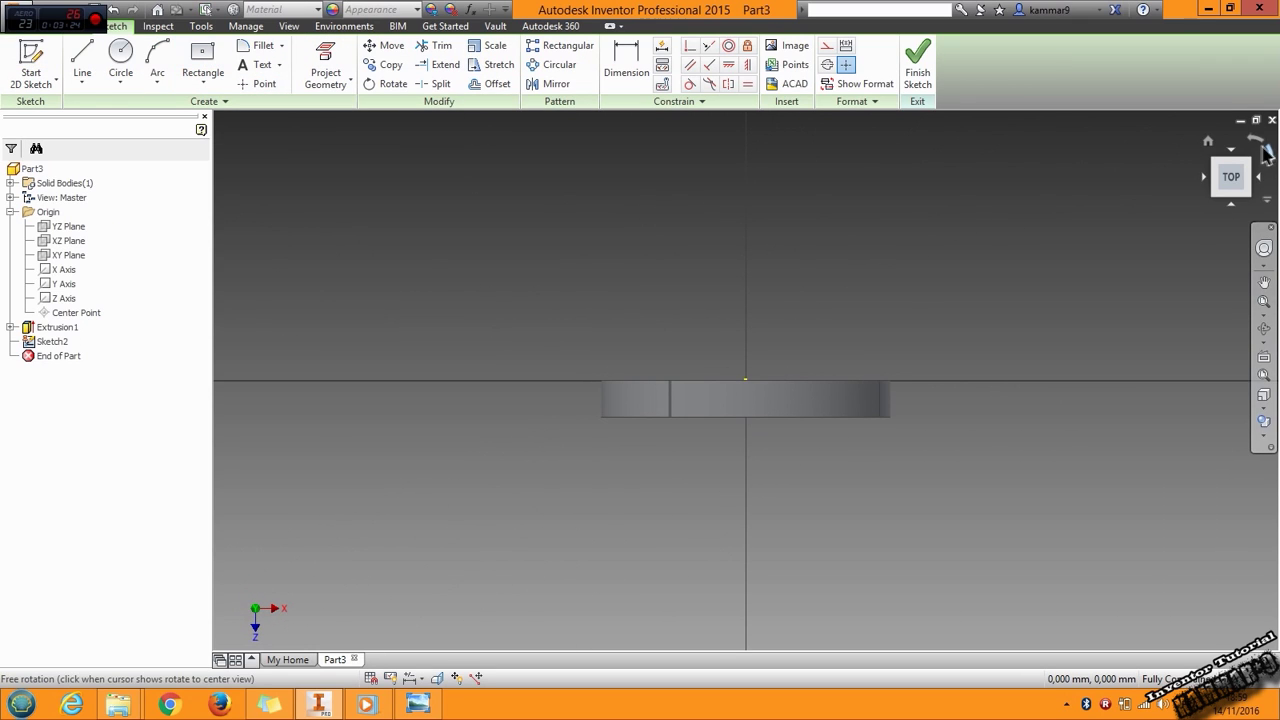
click(1259, 146)
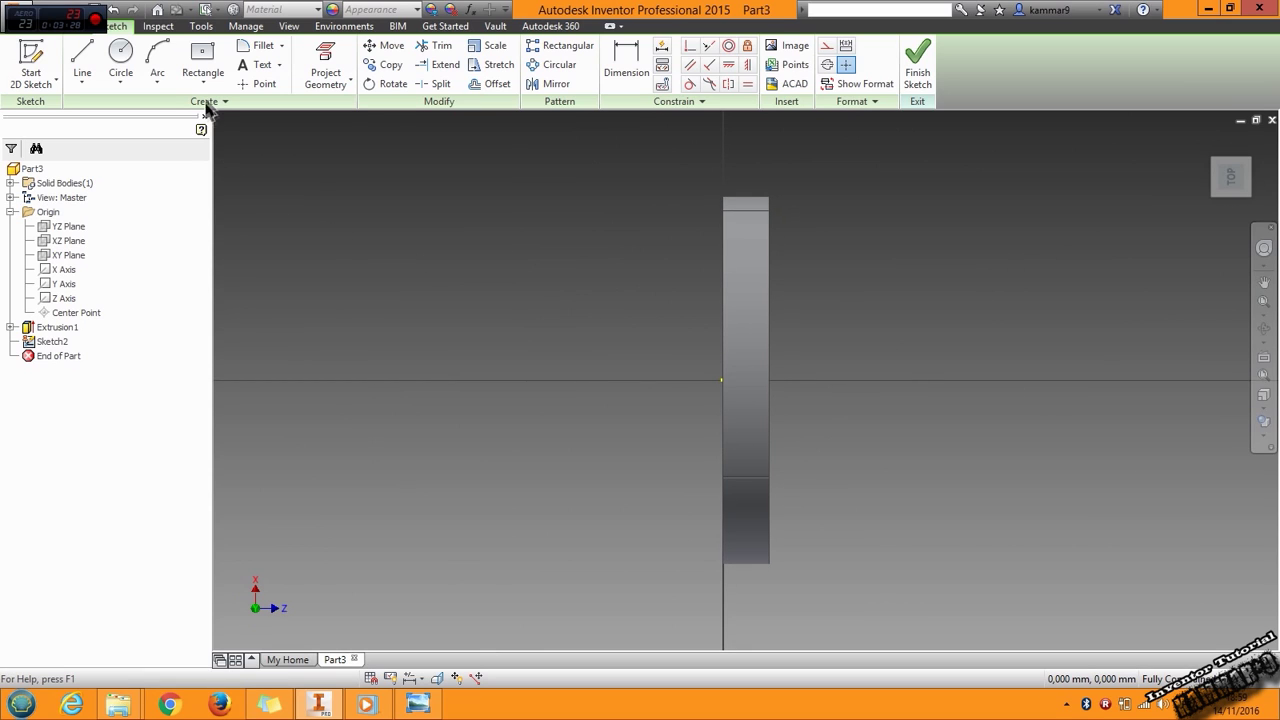
- Switch to wireframe display and sketch a centre-point rectangle about 3.2 mm wide and 3 mm high within the ring's width, near the split
click(201, 60)
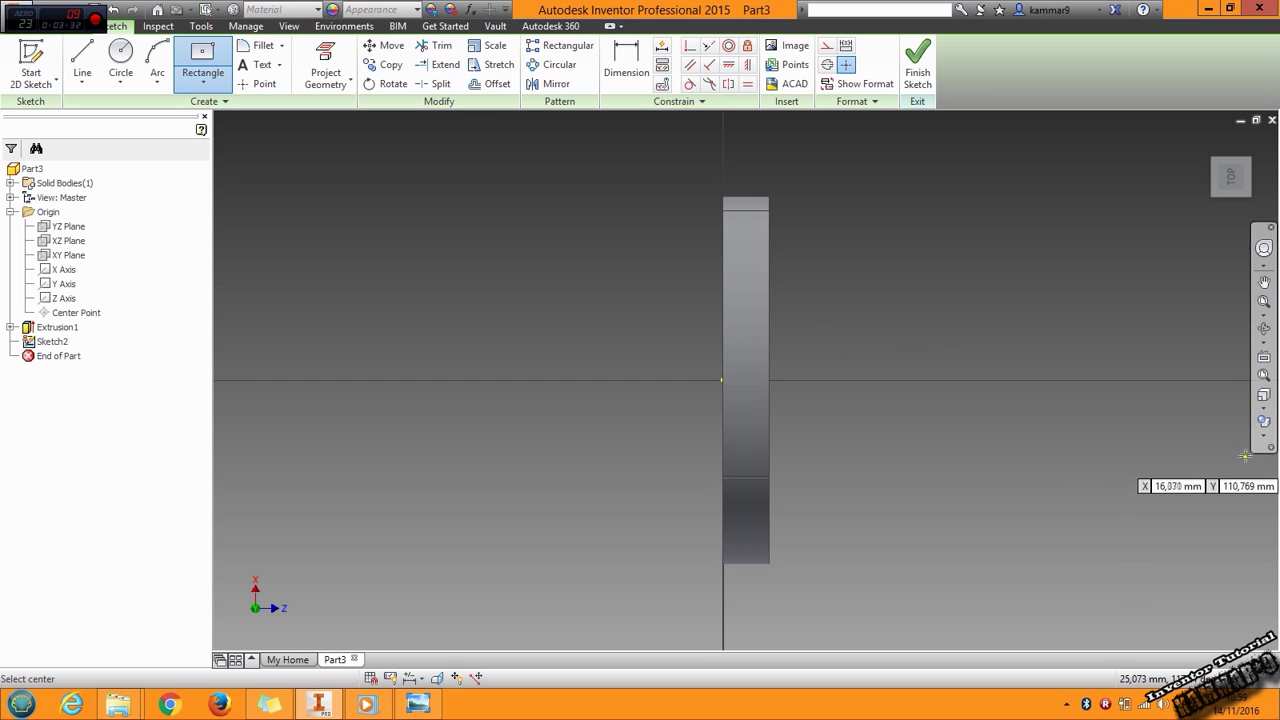
click(1265, 432)
click(1120, 521)
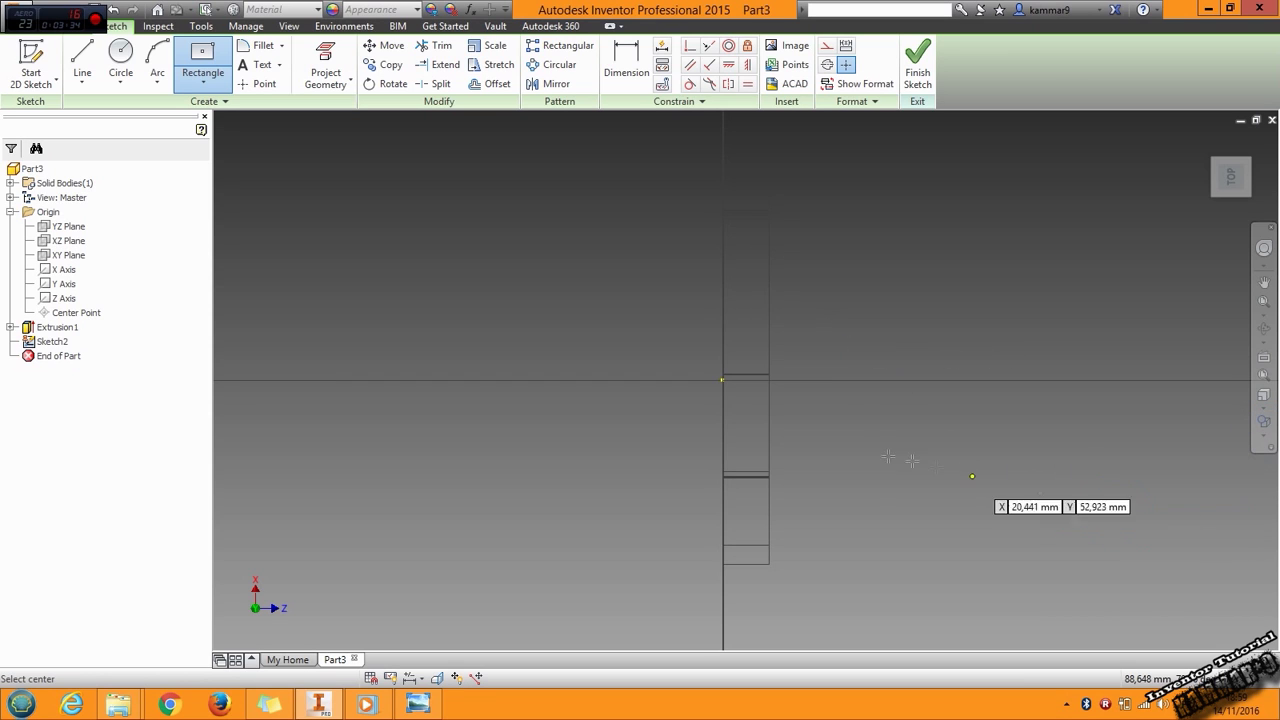
scroll(752, 385, down, 4)
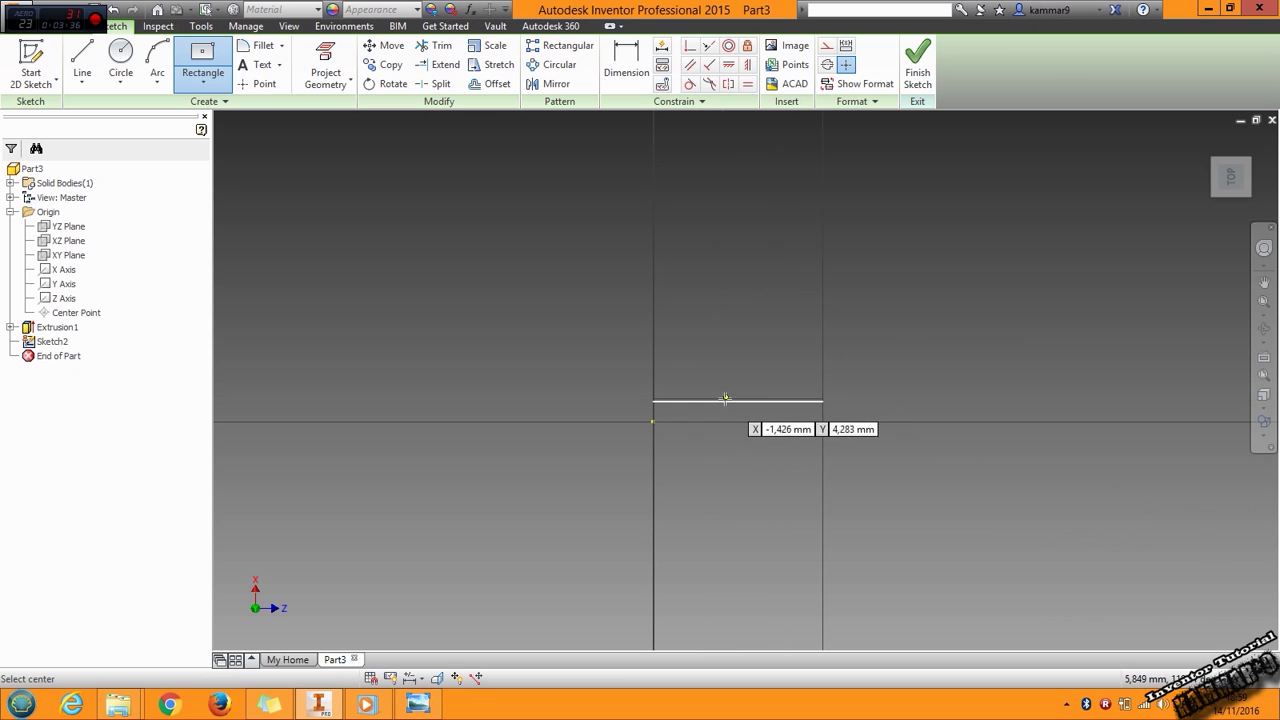
click(737, 360)
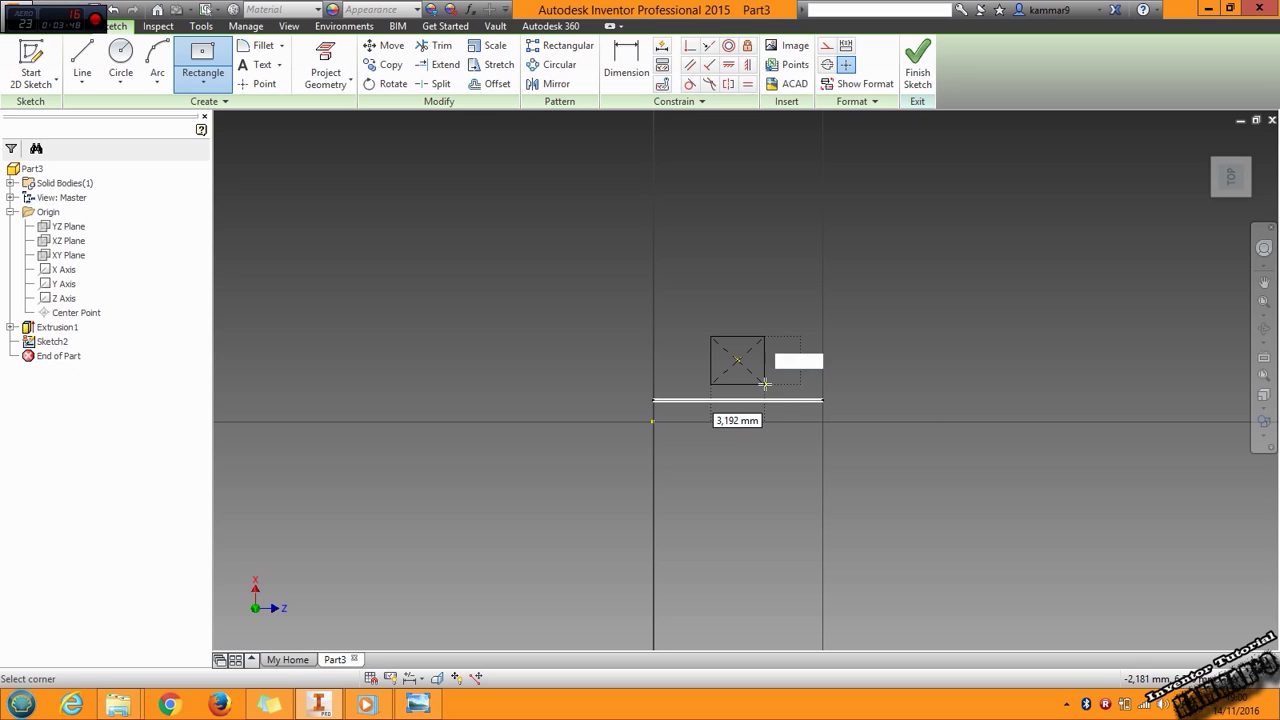
click(764, 384)
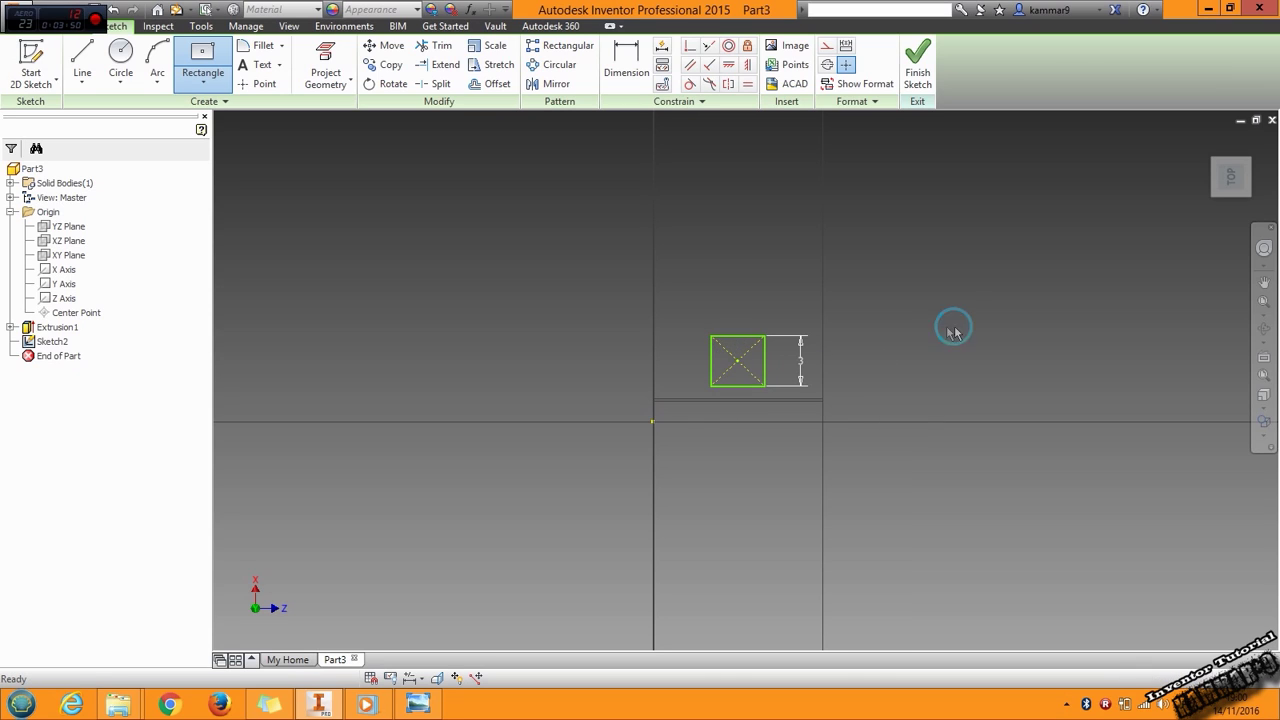
key(Escape)
- Make the rectangle's adjacent sides equal and dimension its centre 5 mm from the ring's side edge
ctrl+click(766, 360)
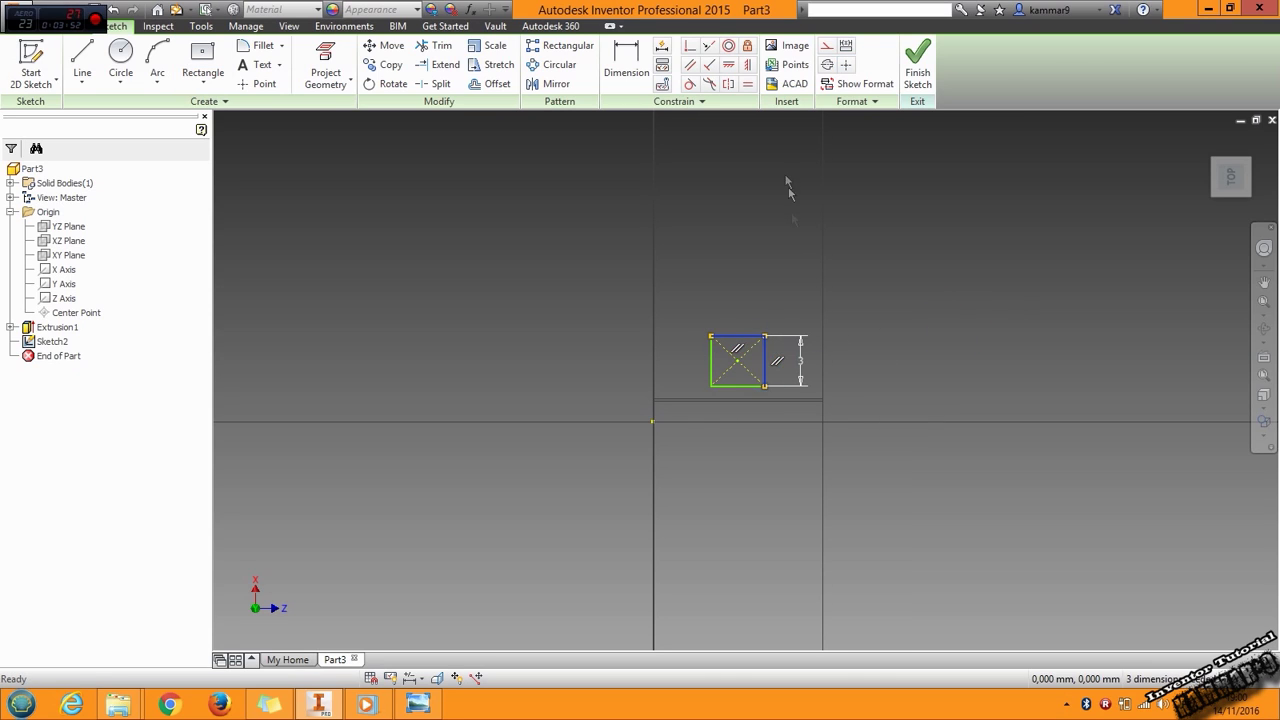
click(747, 83)
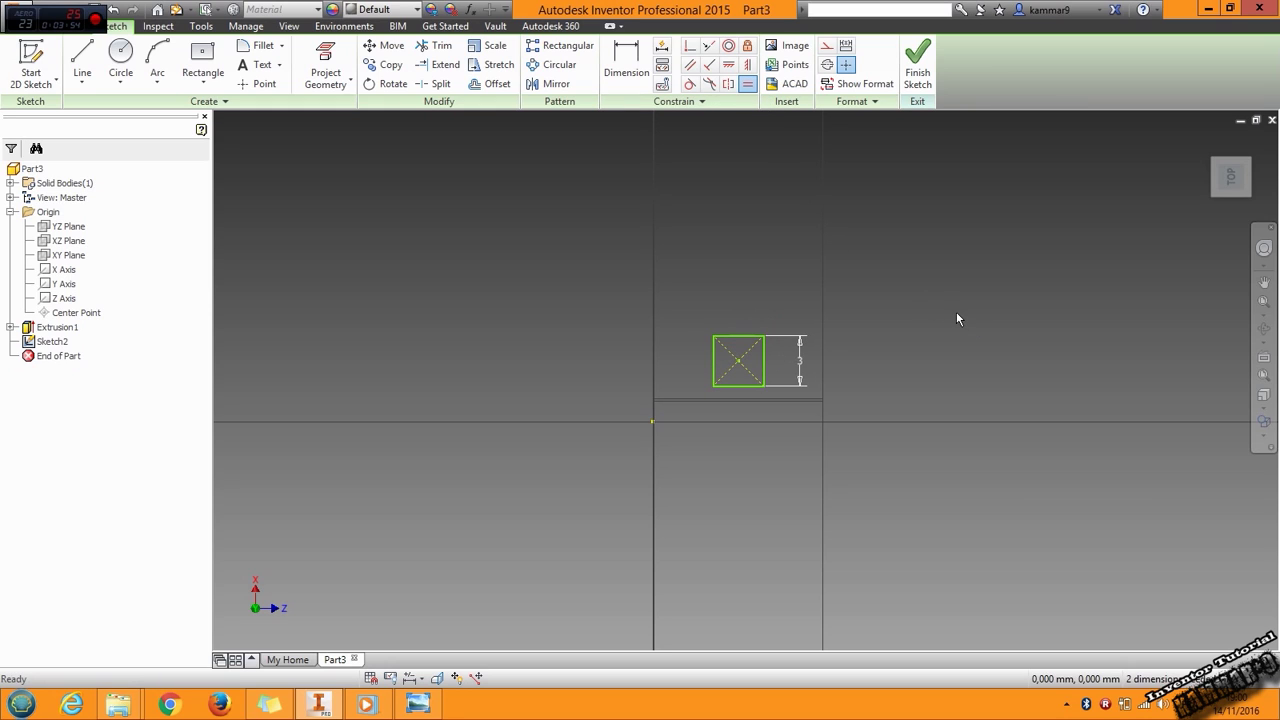
key(d)
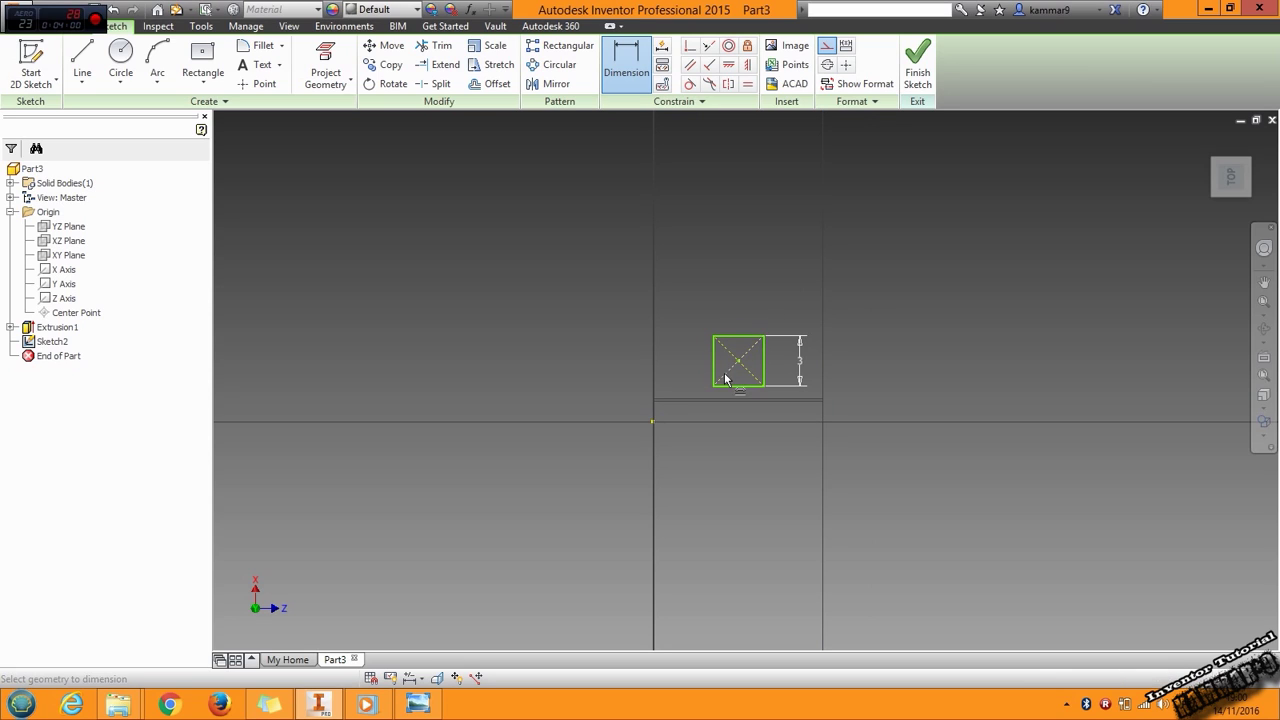
click(821, 364)
click(866, 285)
text(5)
key(Return)
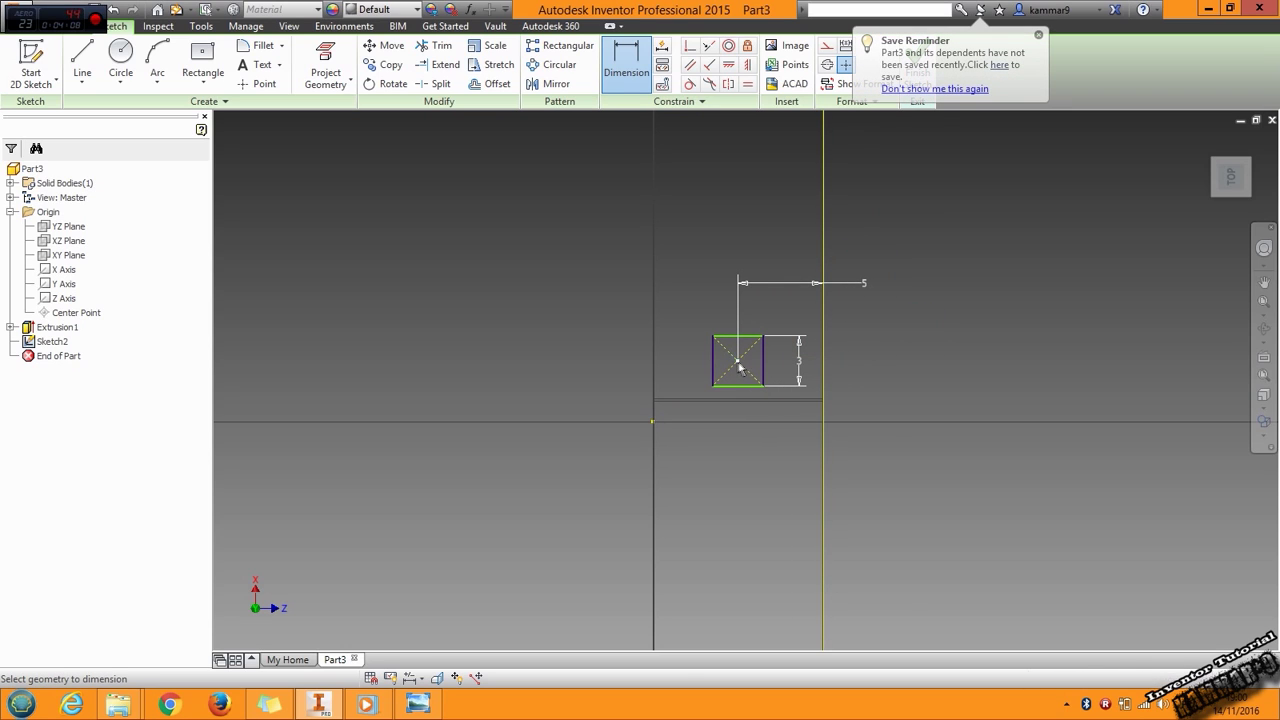
- Dimension the square's centre 2 mm from the ring's split edge that passes through the origin
click(663, 422)
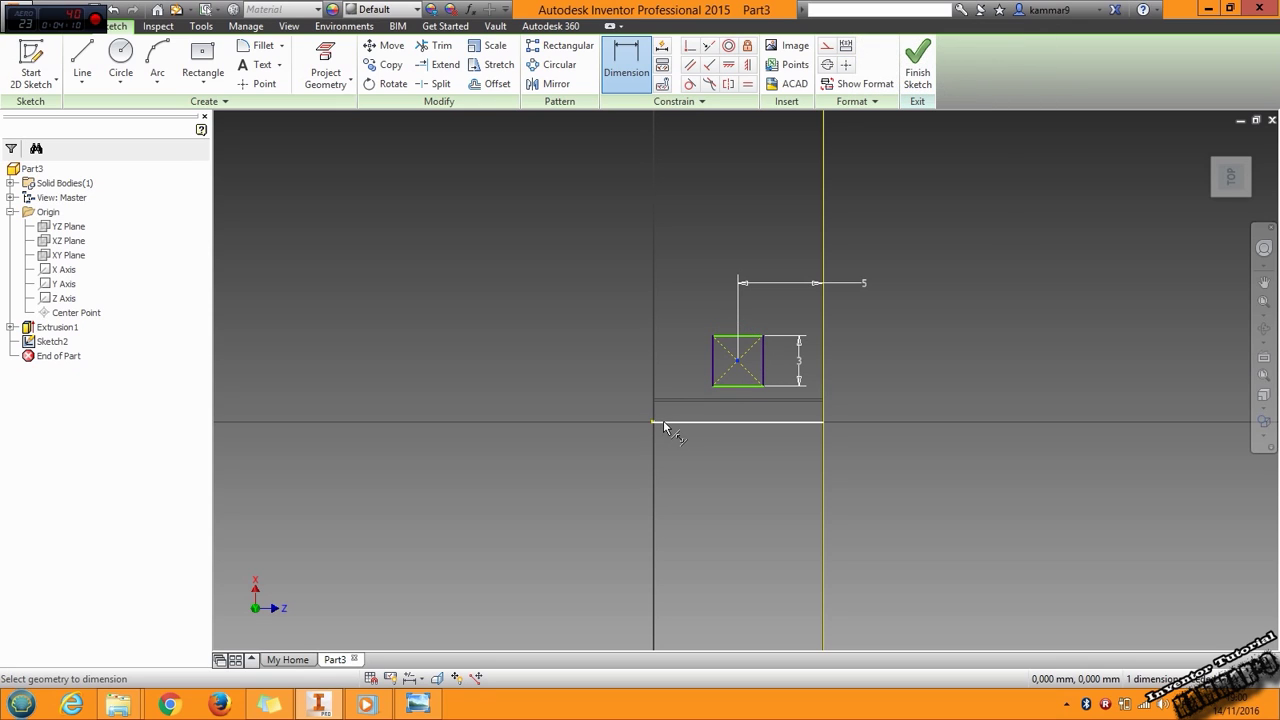
click(738, 360)
click(897, 378)
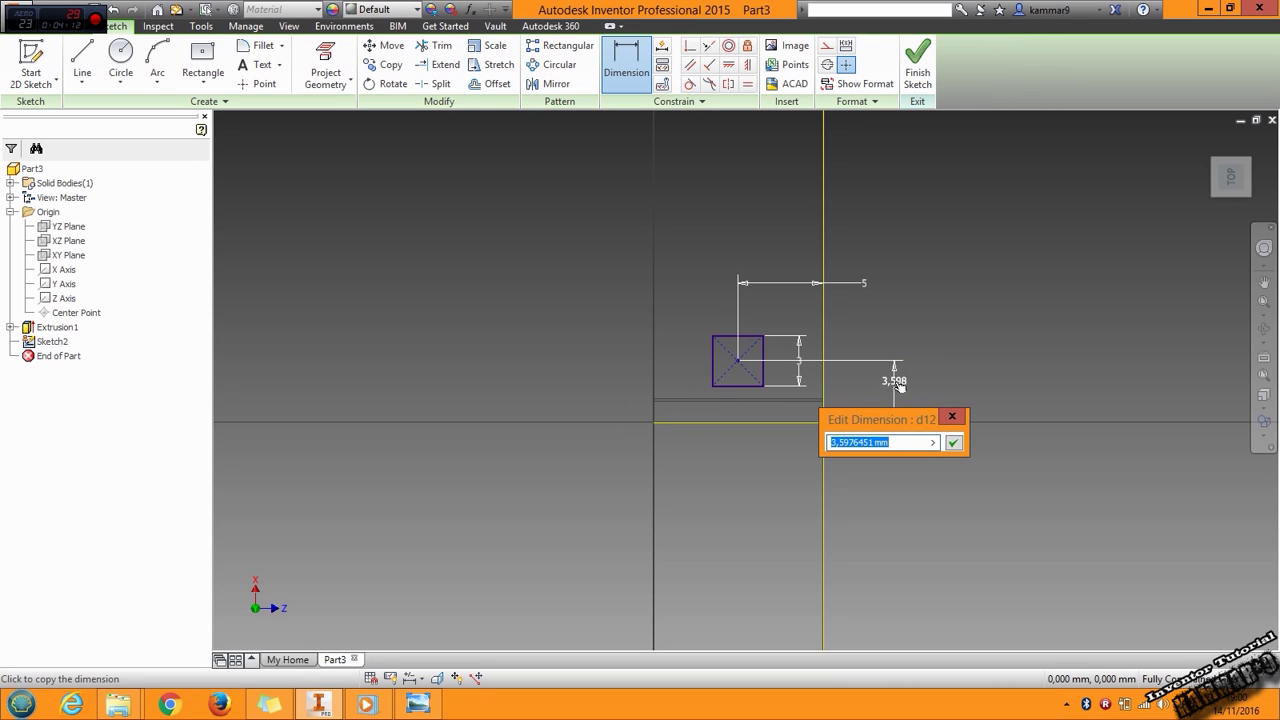
text(2)
key(Return)
key(Escape)
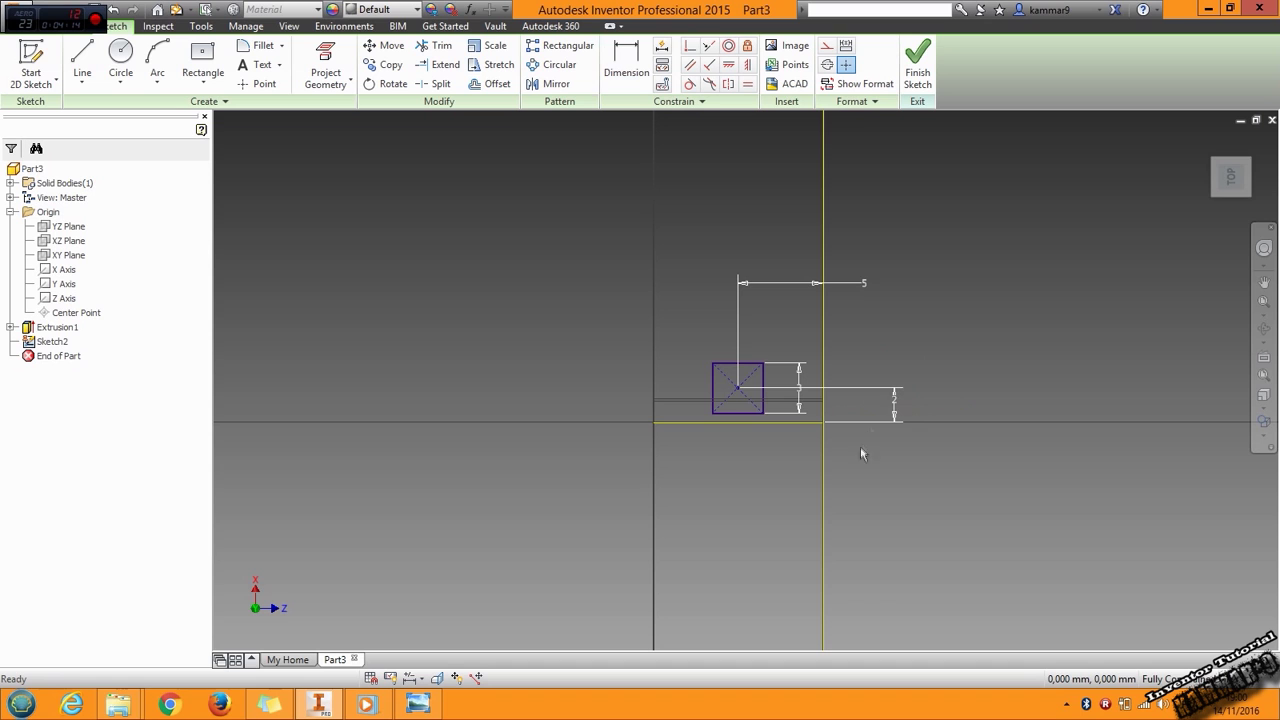
- Restore shaded with edges display and extrude the square as a join between the ring's outer face and the outer band's outer face
shift+middle_drag(863, 449, 704, 402)
scroll(697, 405, down, 2)
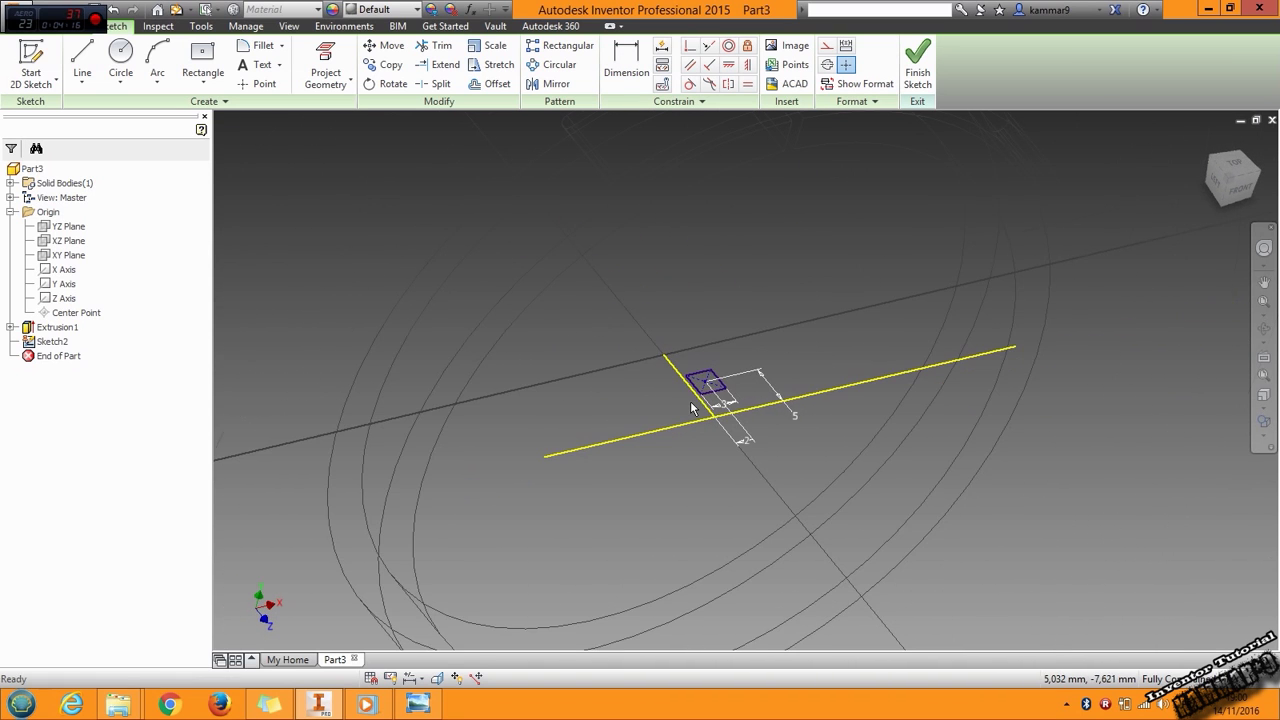
click(63, 27)
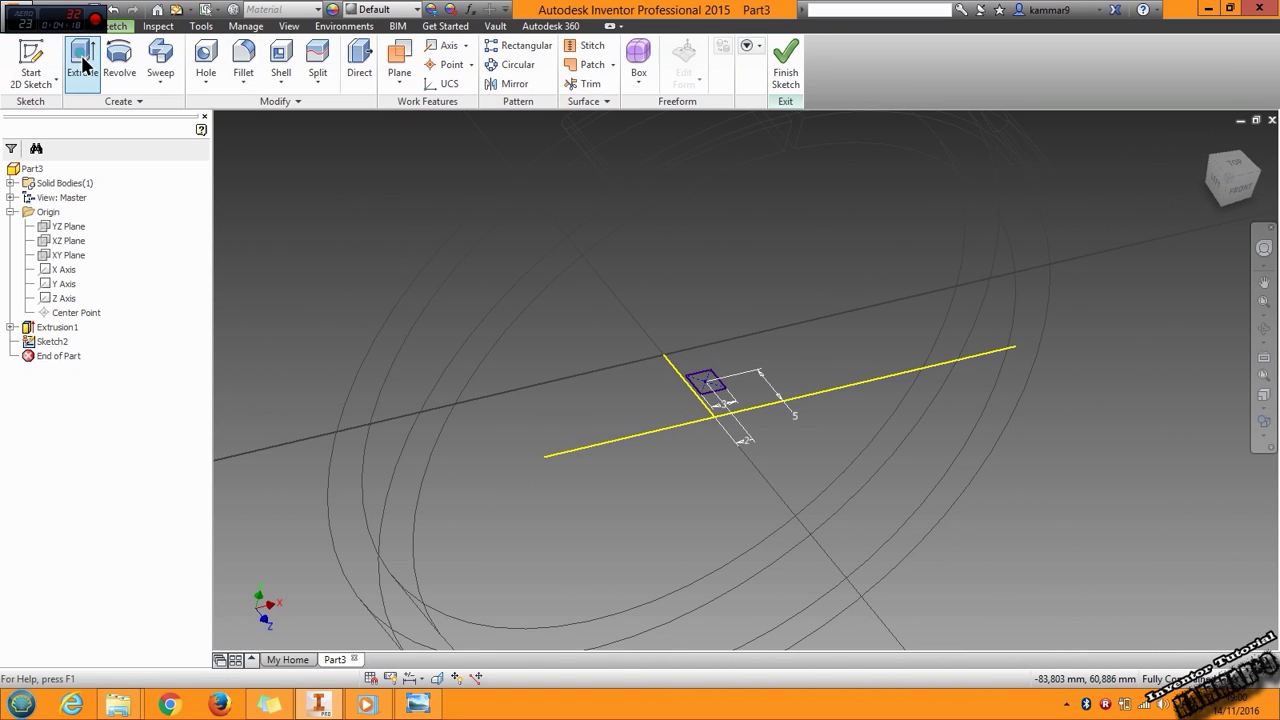
click(81, 55)
click(1263, 424)
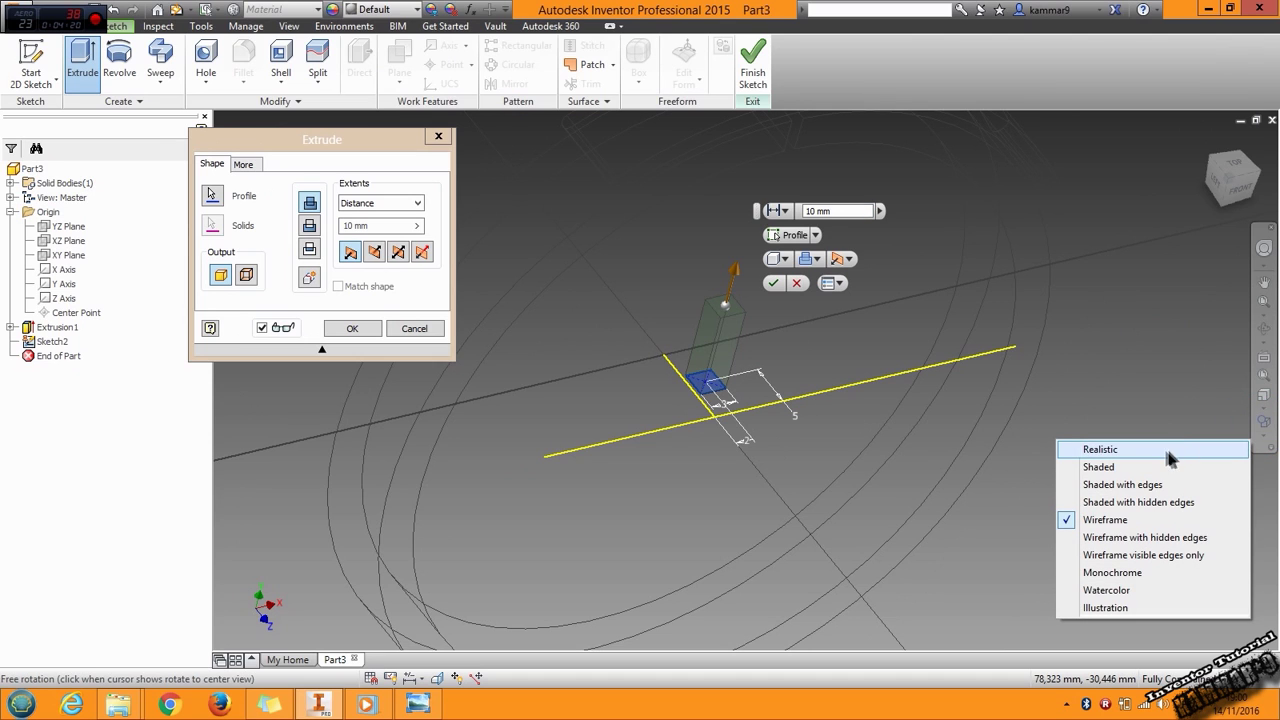
click(1125, 485)
scroll(1100, 457, down, 3)
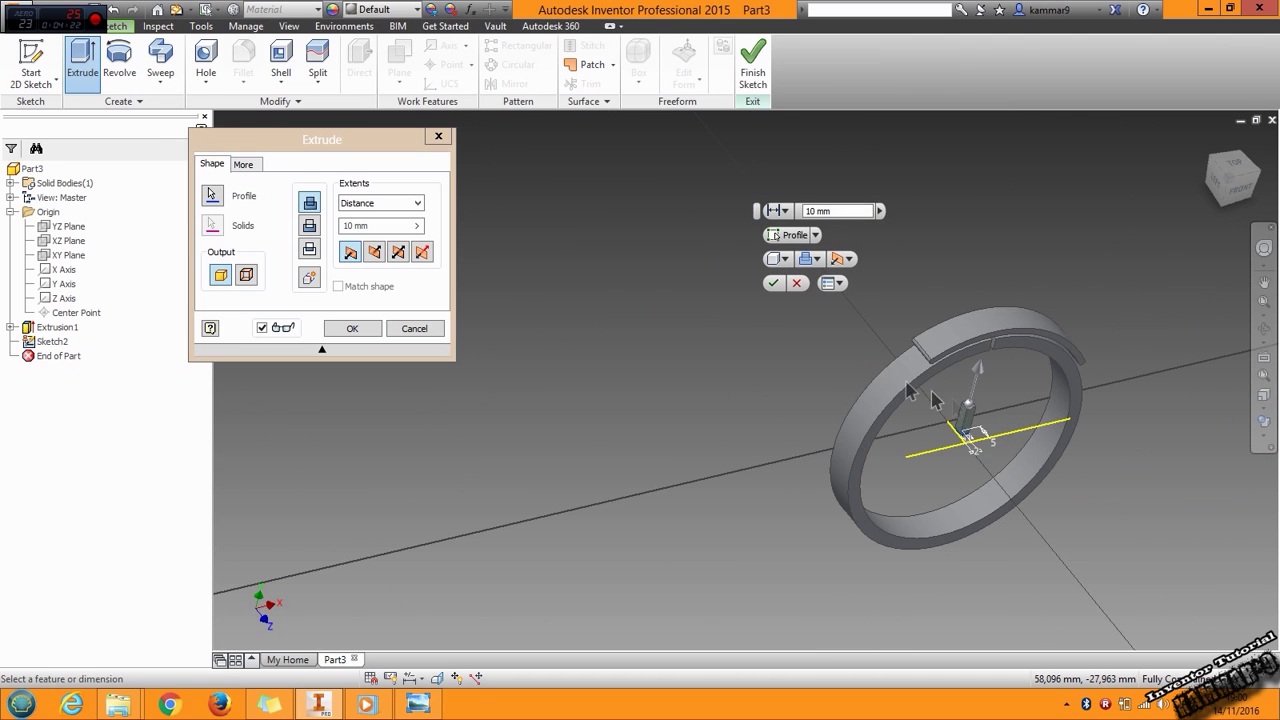
click(780, 211)
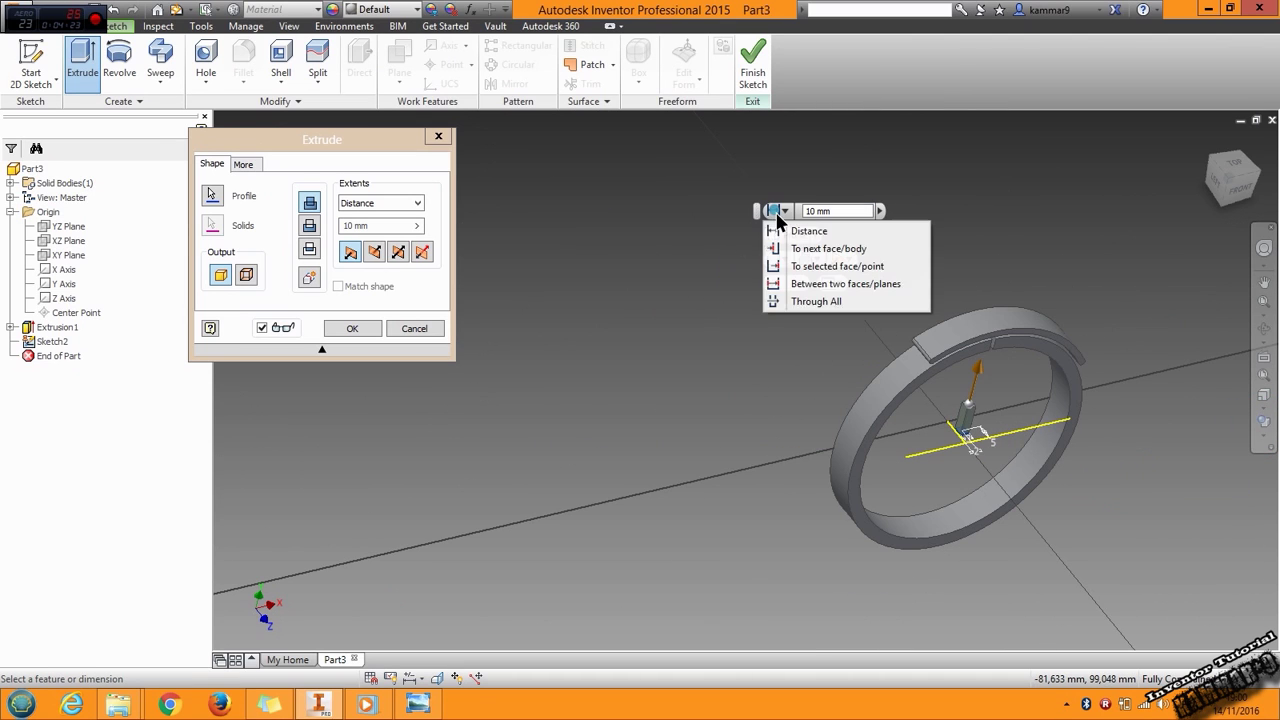
click(820, 284)
scroll(997, 351, up, 5)
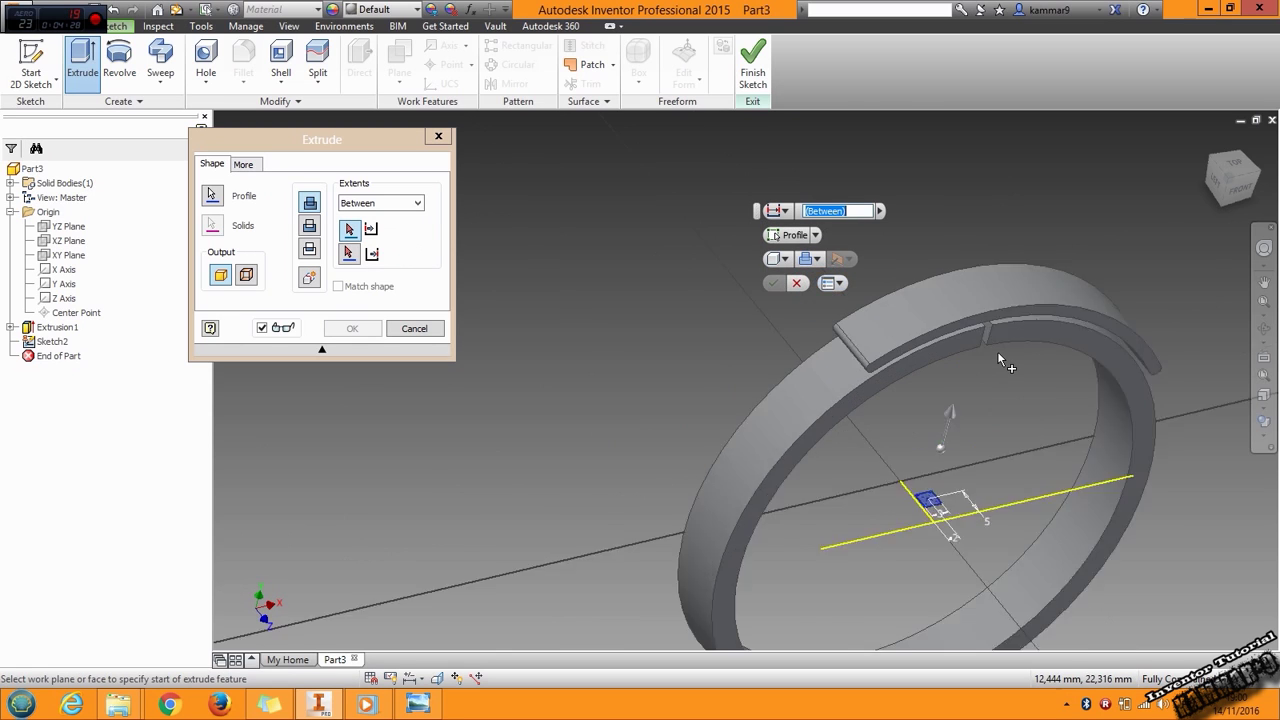
click(1007, 288)
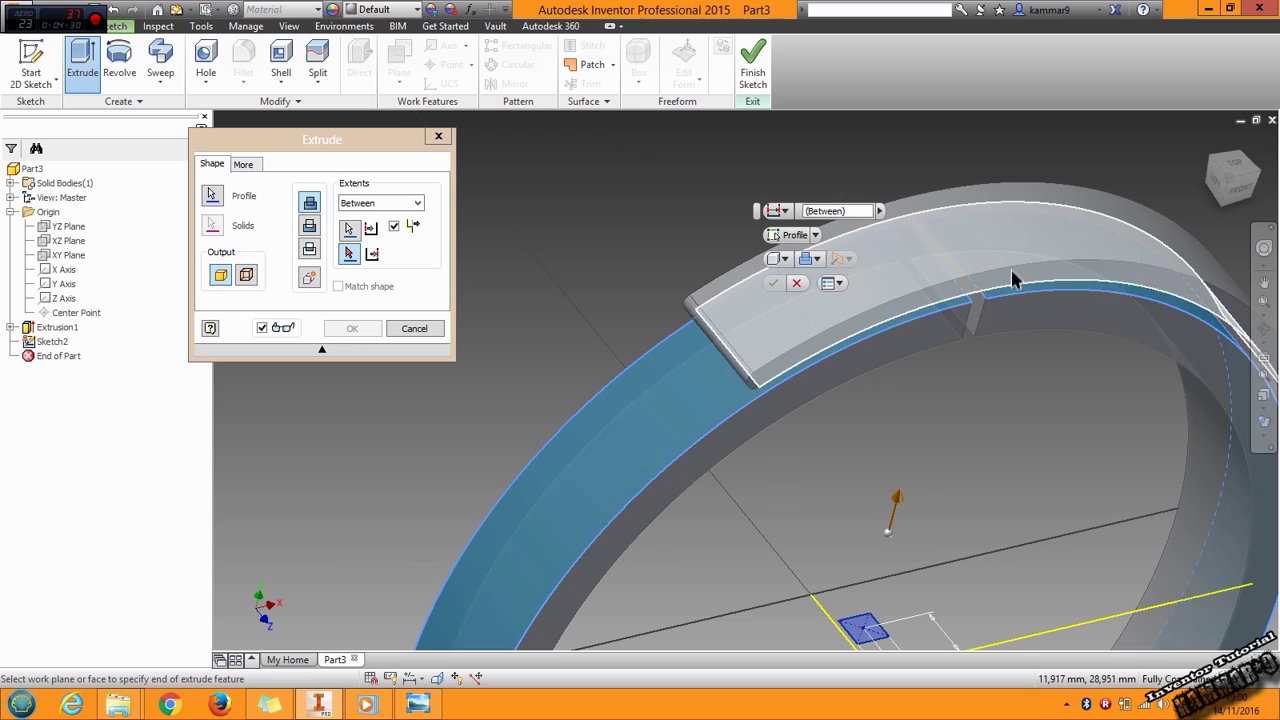
click(1025, 214)
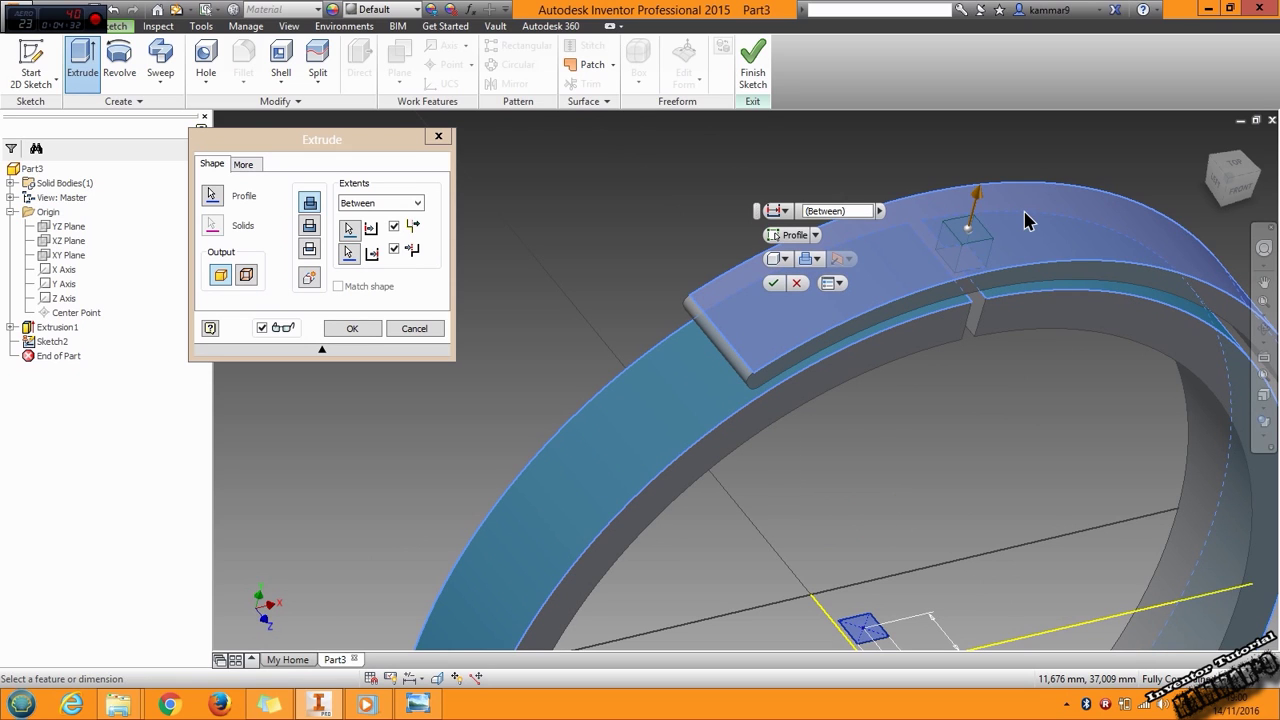
click(776, 285)
- Start a new sketch on the YZ plane and slice the graphics to expose the block between ring and band
scroll(959, 431, down, 2)
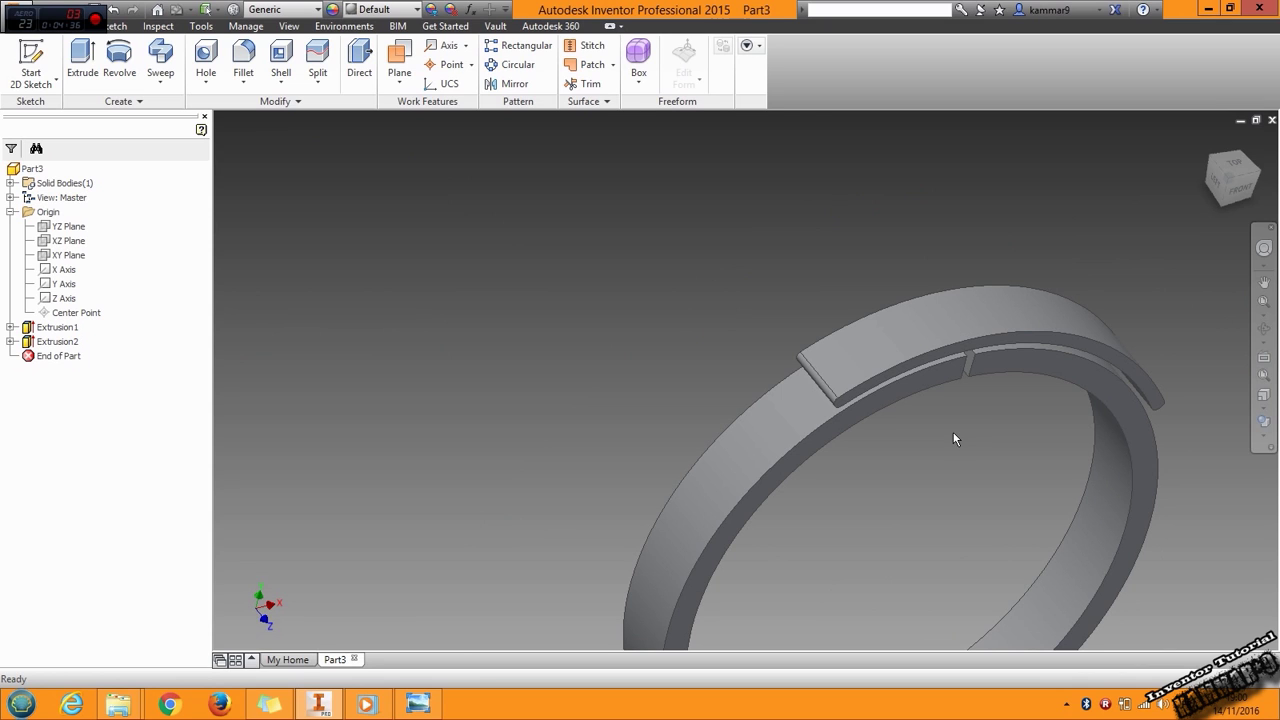
scroll(740, 352, down, 2)
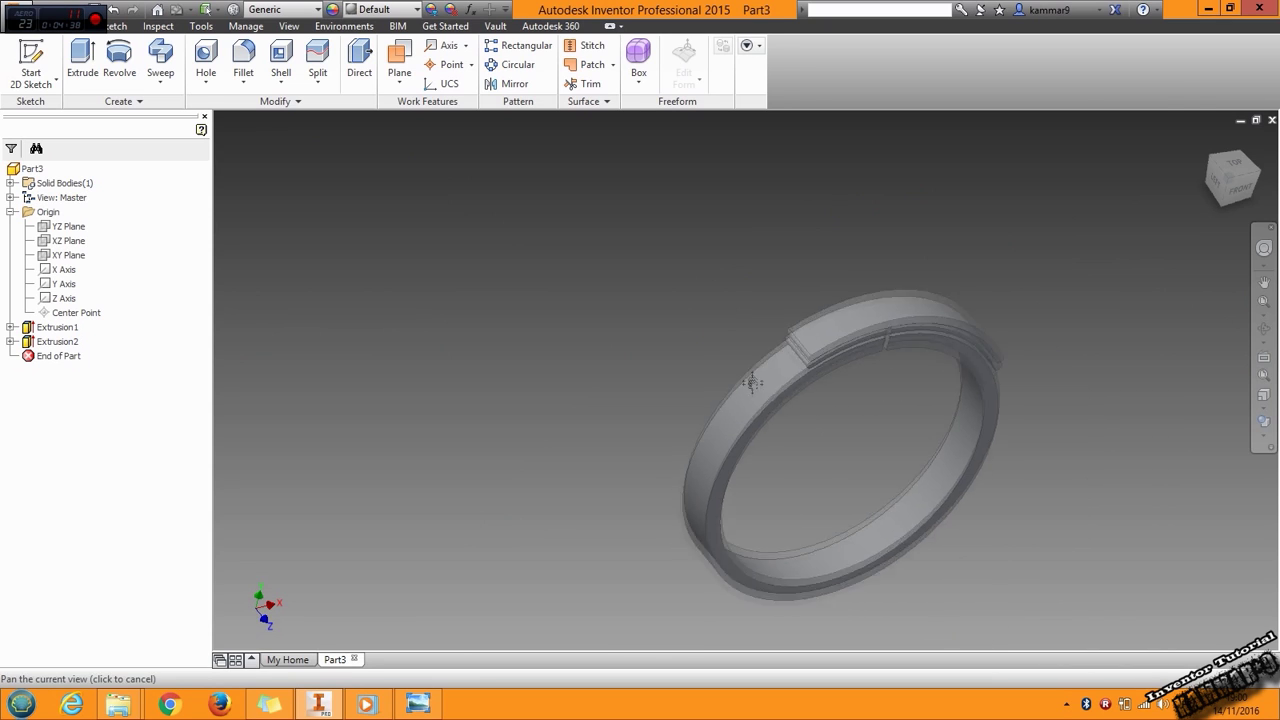
click(1218, 188)
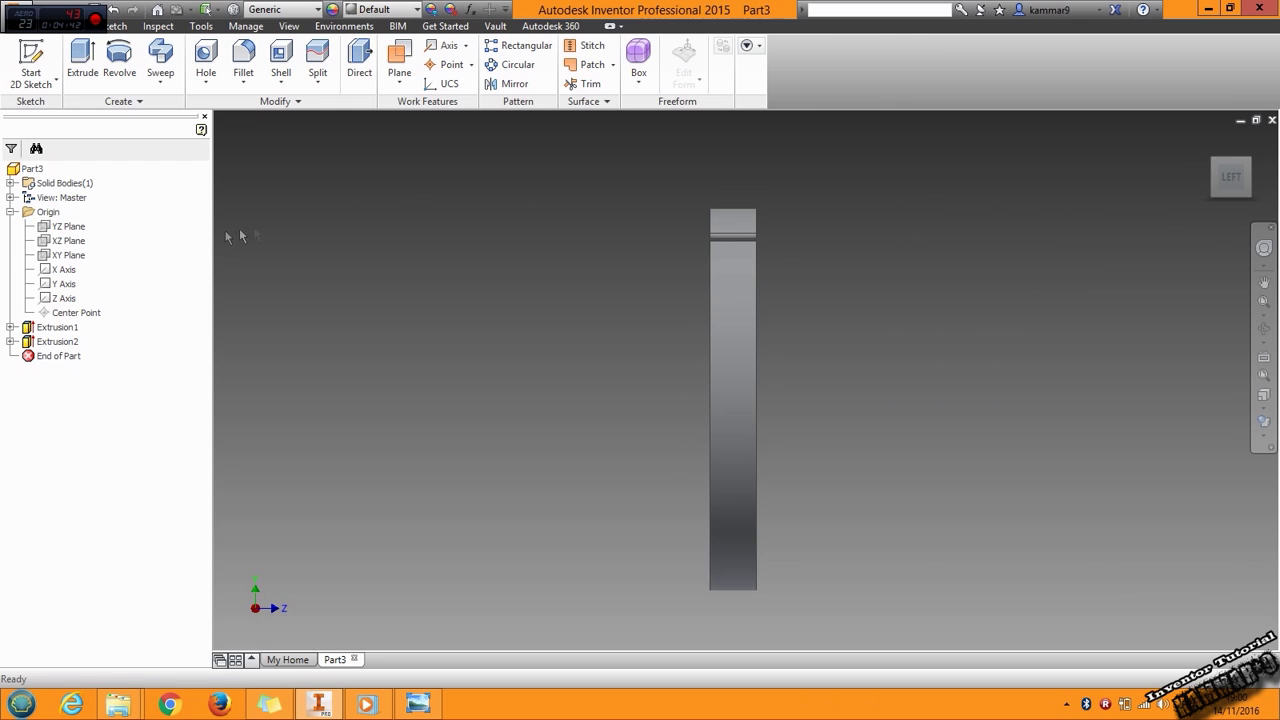
click(54, 226)
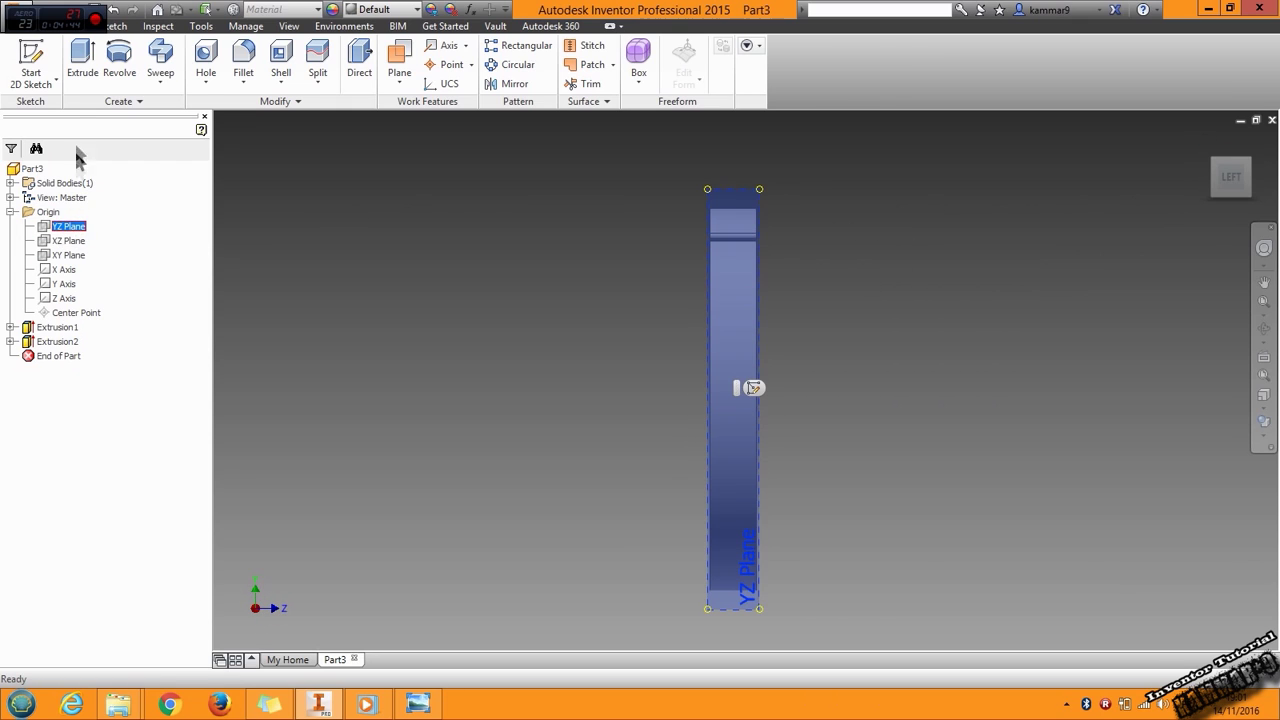
click(31, 57)
click(120, 58)
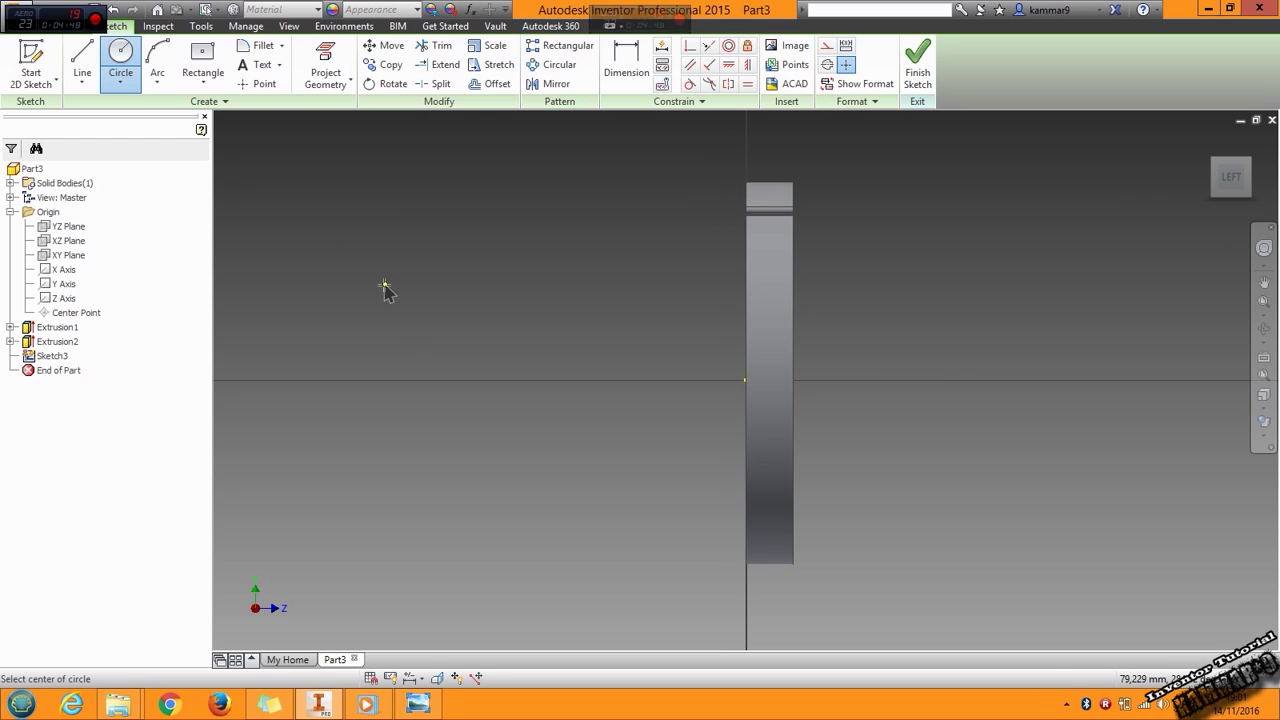
key(Escape)
scroll(764, 207, up, 5)
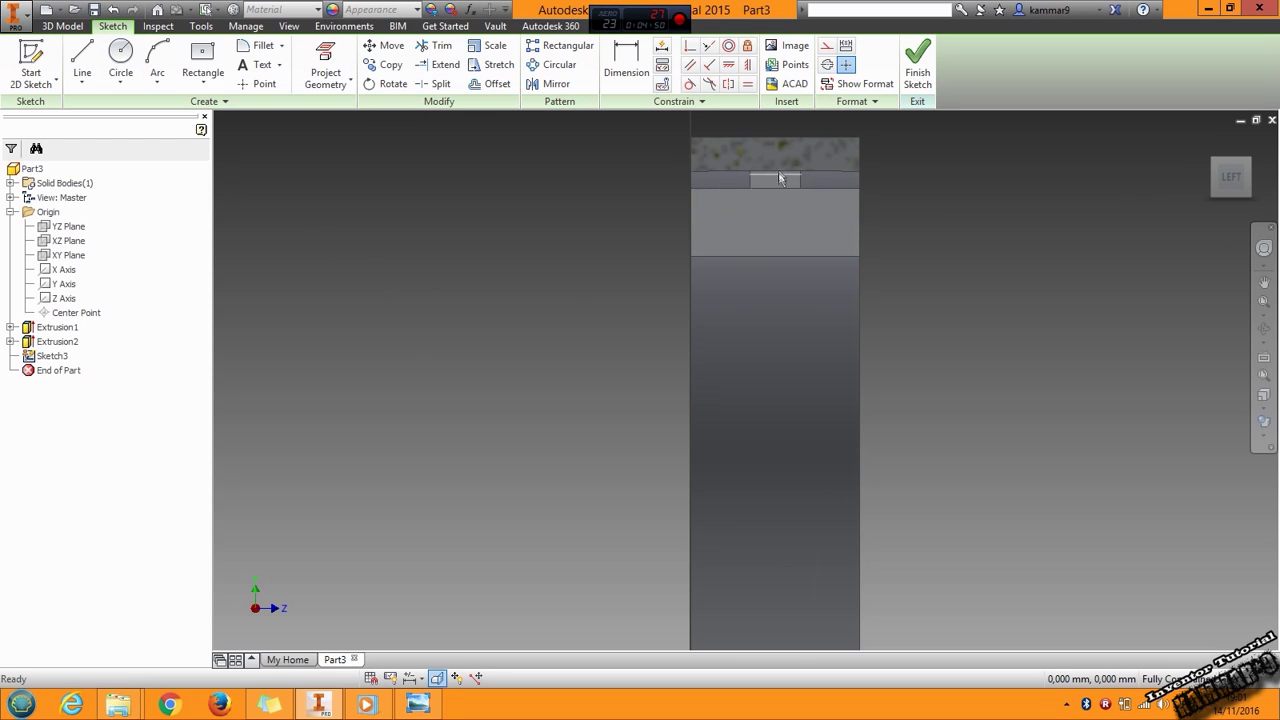
- Sketch a 2 mm diameter circle centred on the midpoint of the connecting block's lower edge, at the ring's outer surface
click(120, 58)
scroll(785, 168, up, 4)
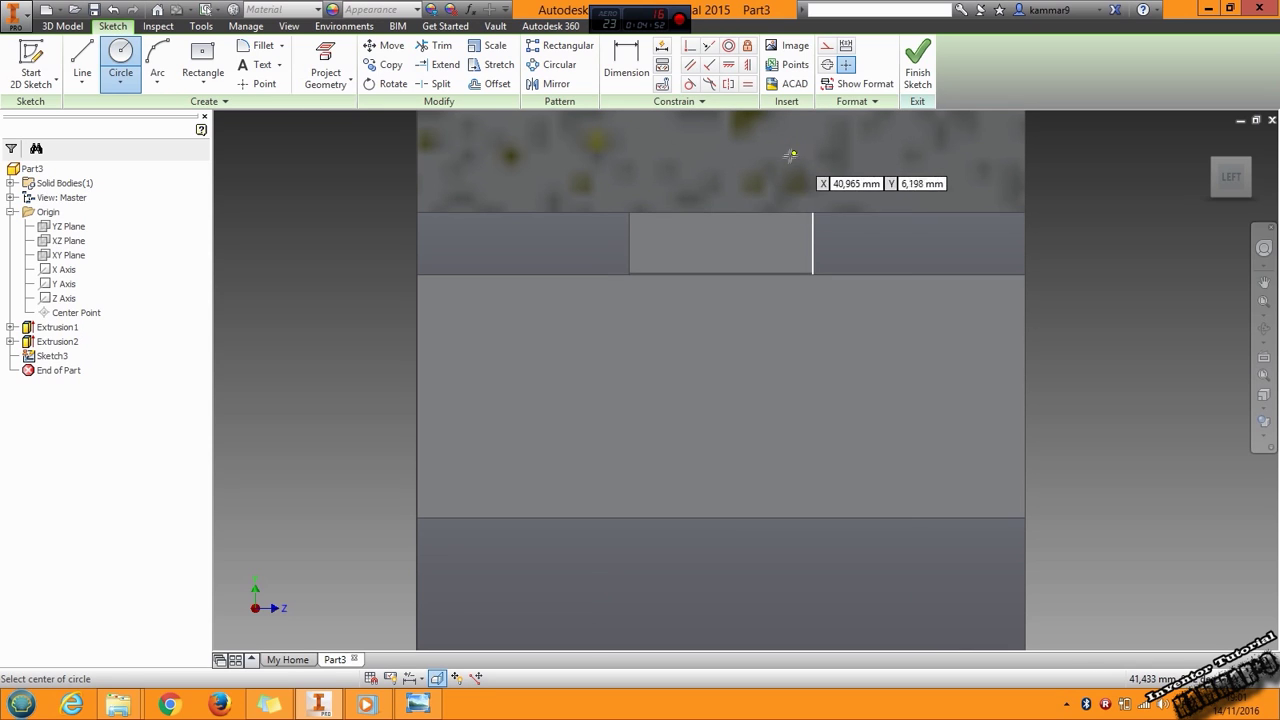
click(719, 274)
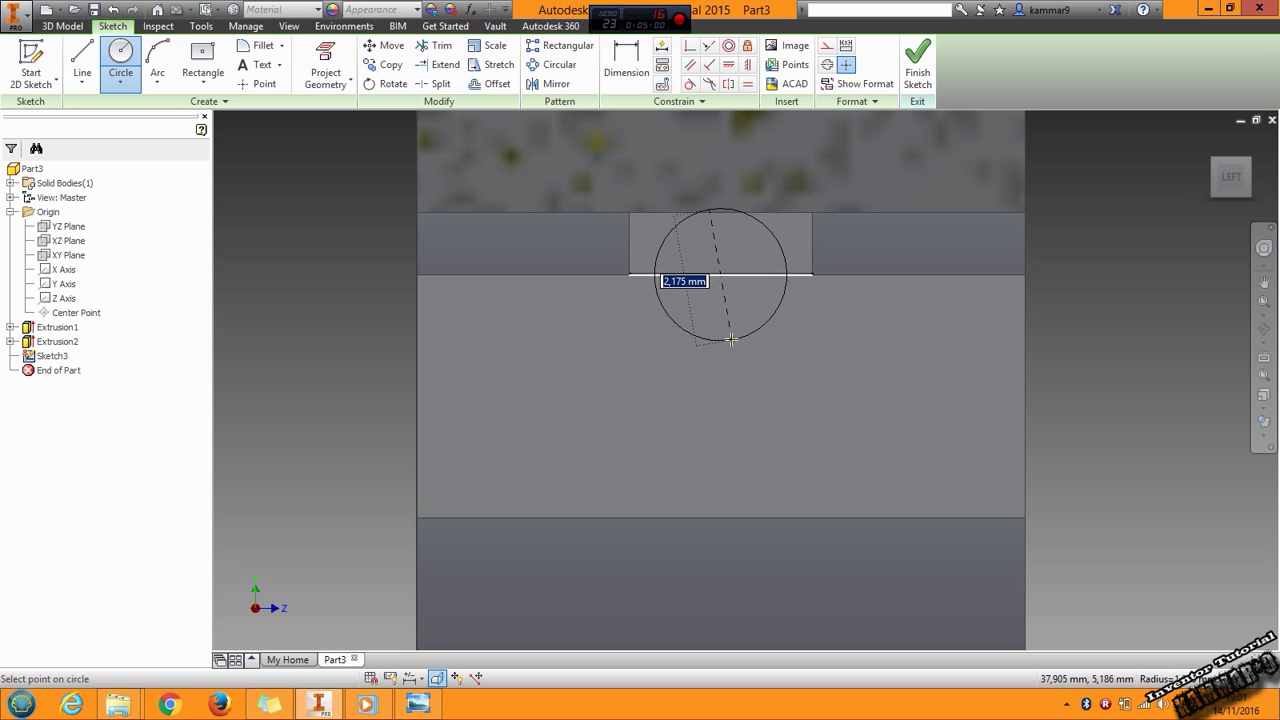
text(2)
key(Return)
scroll(731, 340, down, 4)
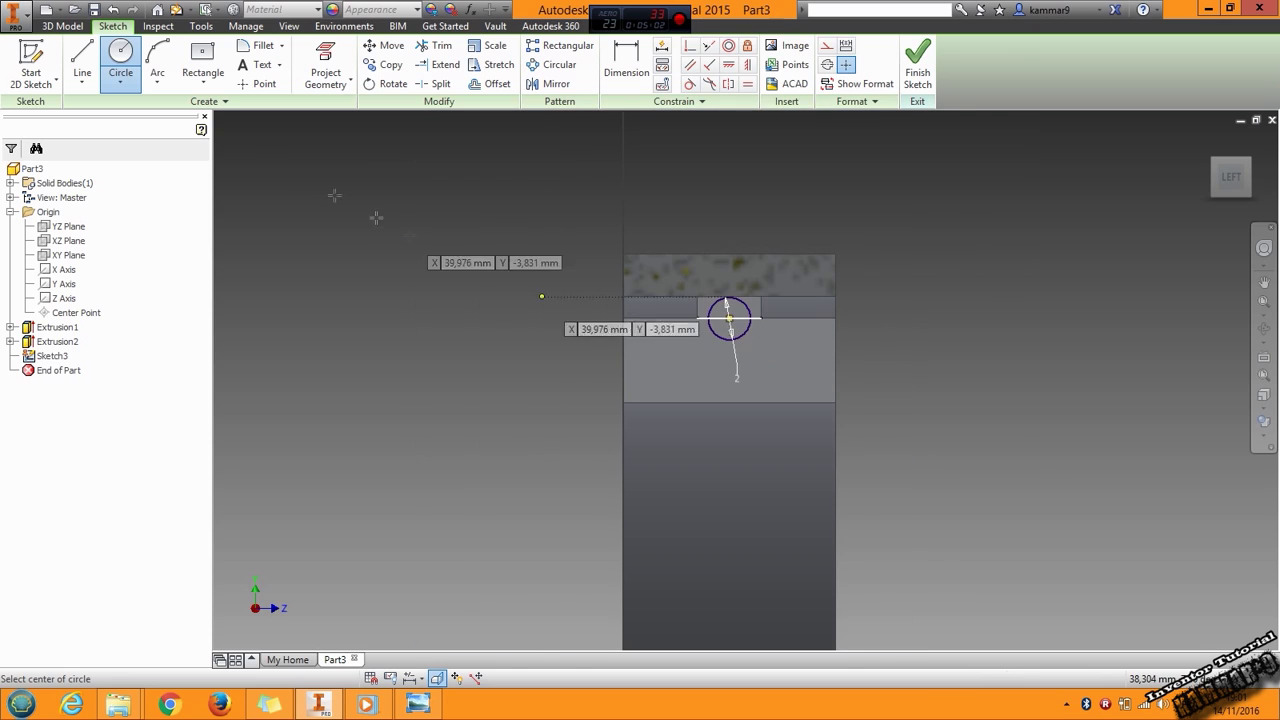
- Sketch a horizontal line from the origin along the Z direction and convert it to a centerline
click(88, 60)
scroll(272, 326, down, 5)
scroll(1043, 418, down, 2)
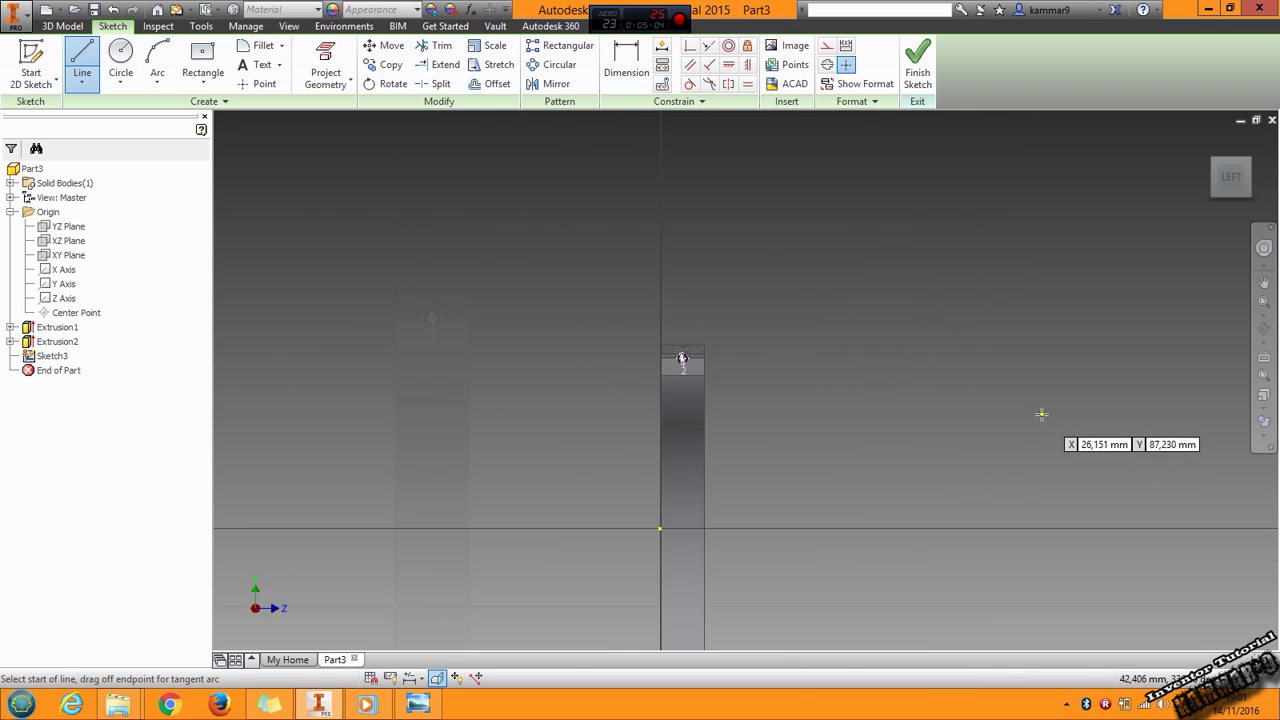
scroll(617, 539, up, 3)
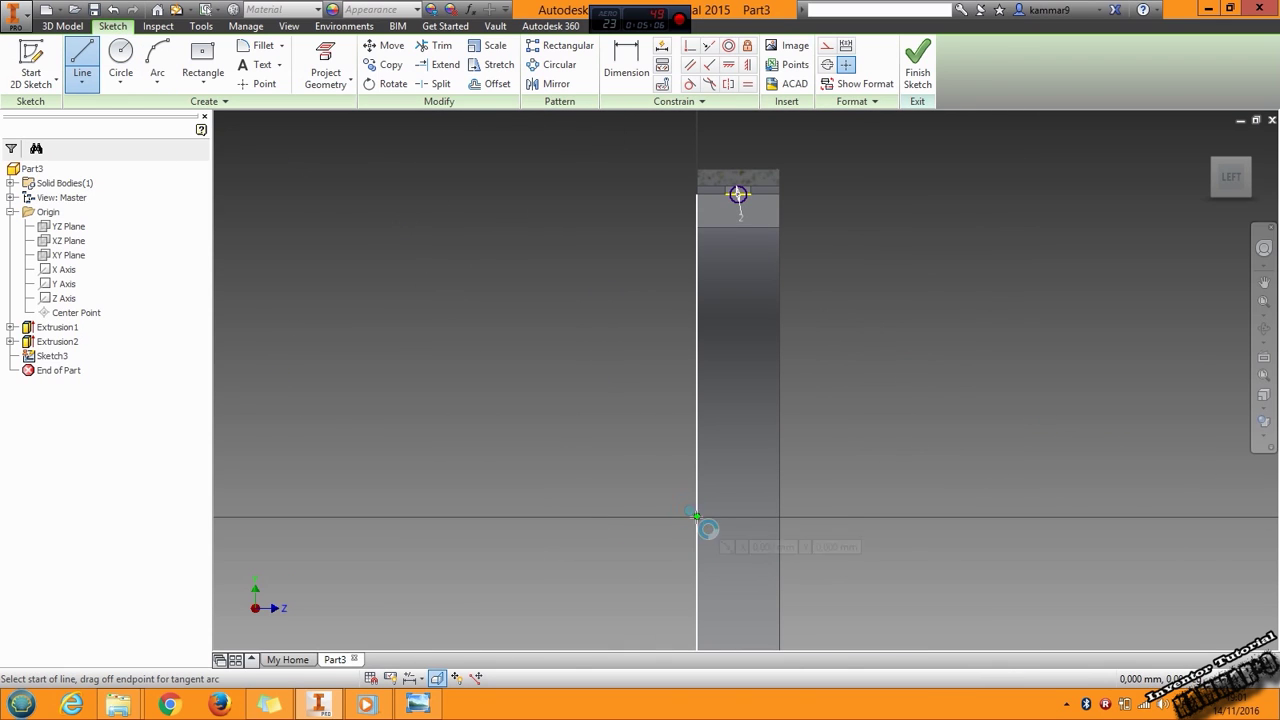
click(697, 518)
click(843, 517)
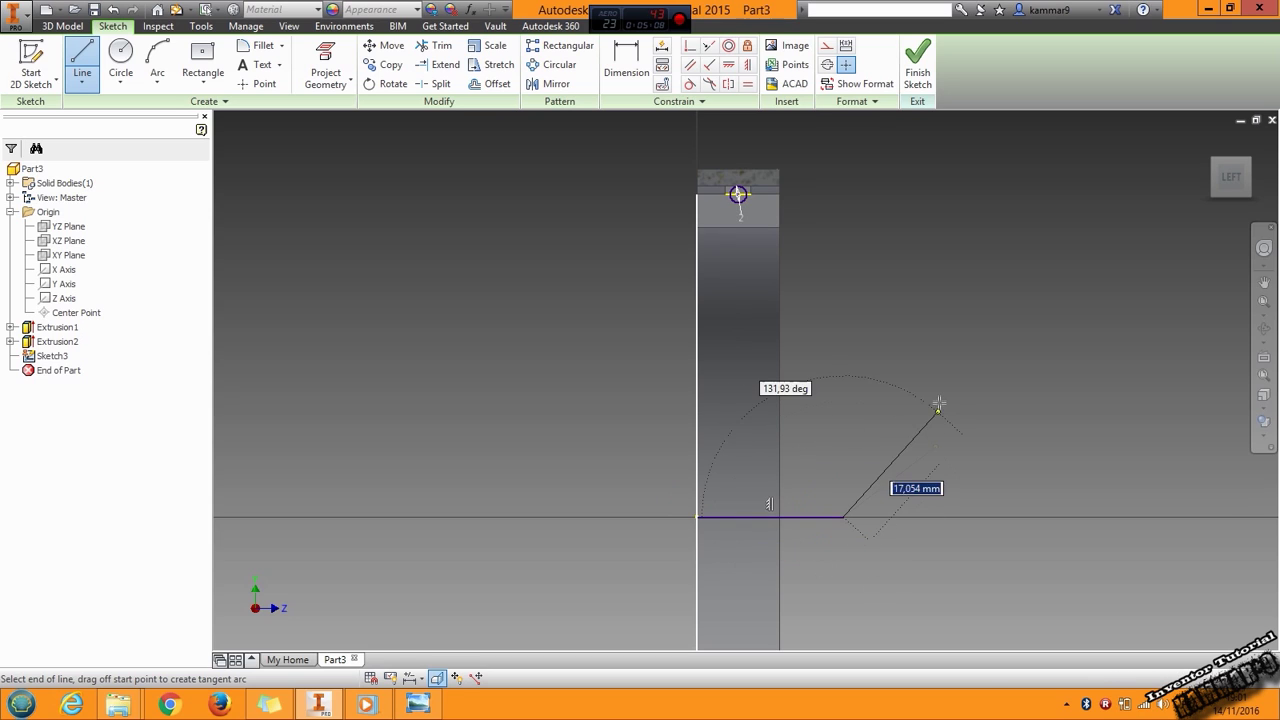
key(Escape)
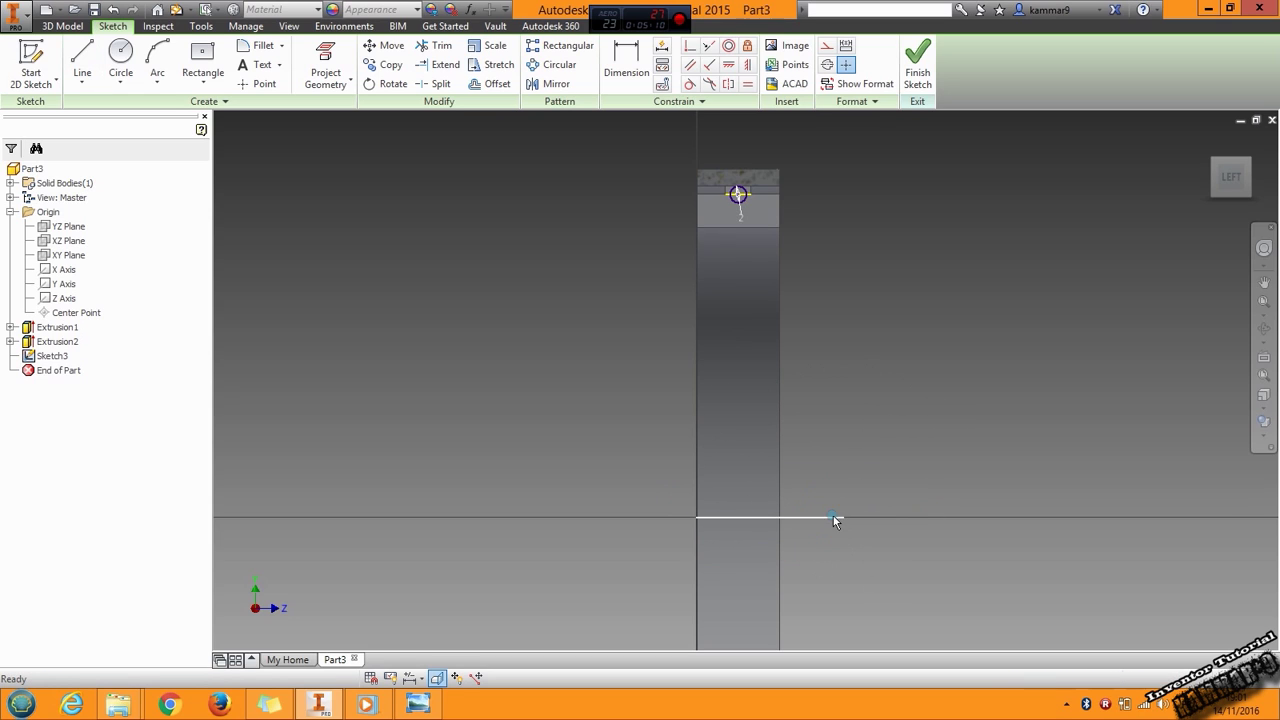
click(827, 64)
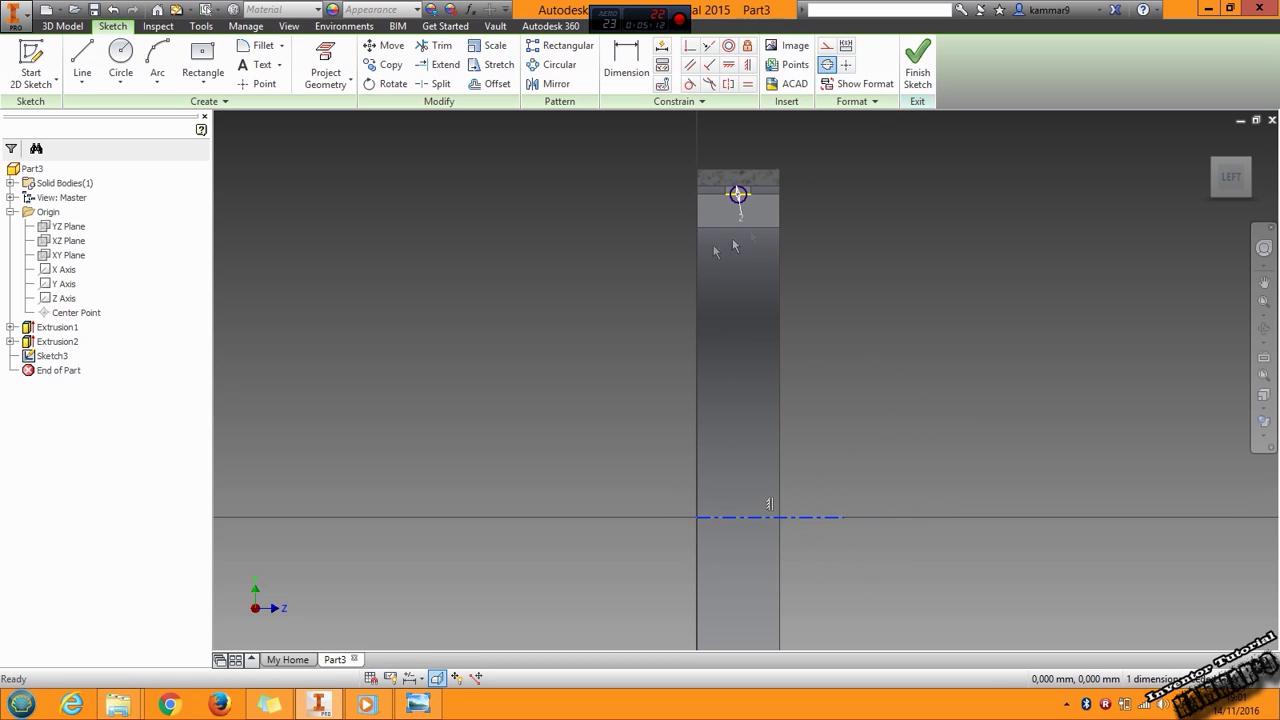
- Revolve the 2 mm circle a full turn around the centerline as a cut, grooving the ring's outer face
click(70, 27)
click(119, 60)
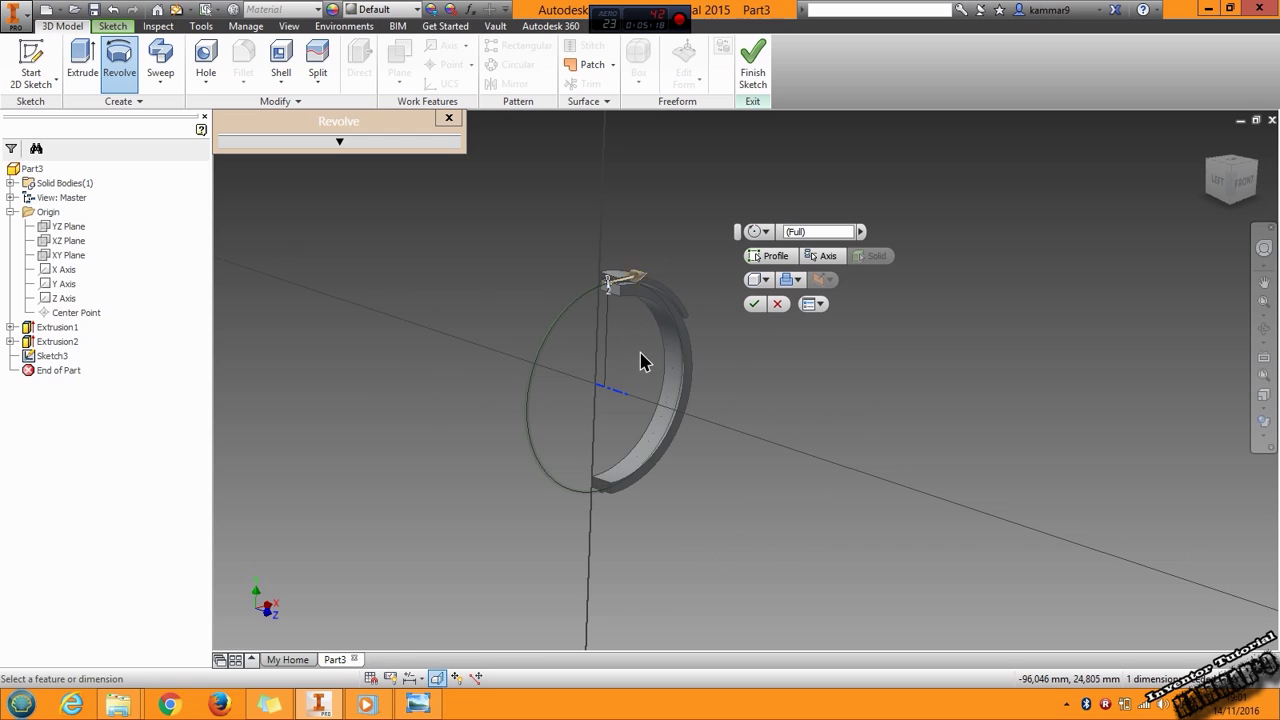
click(795, 280)
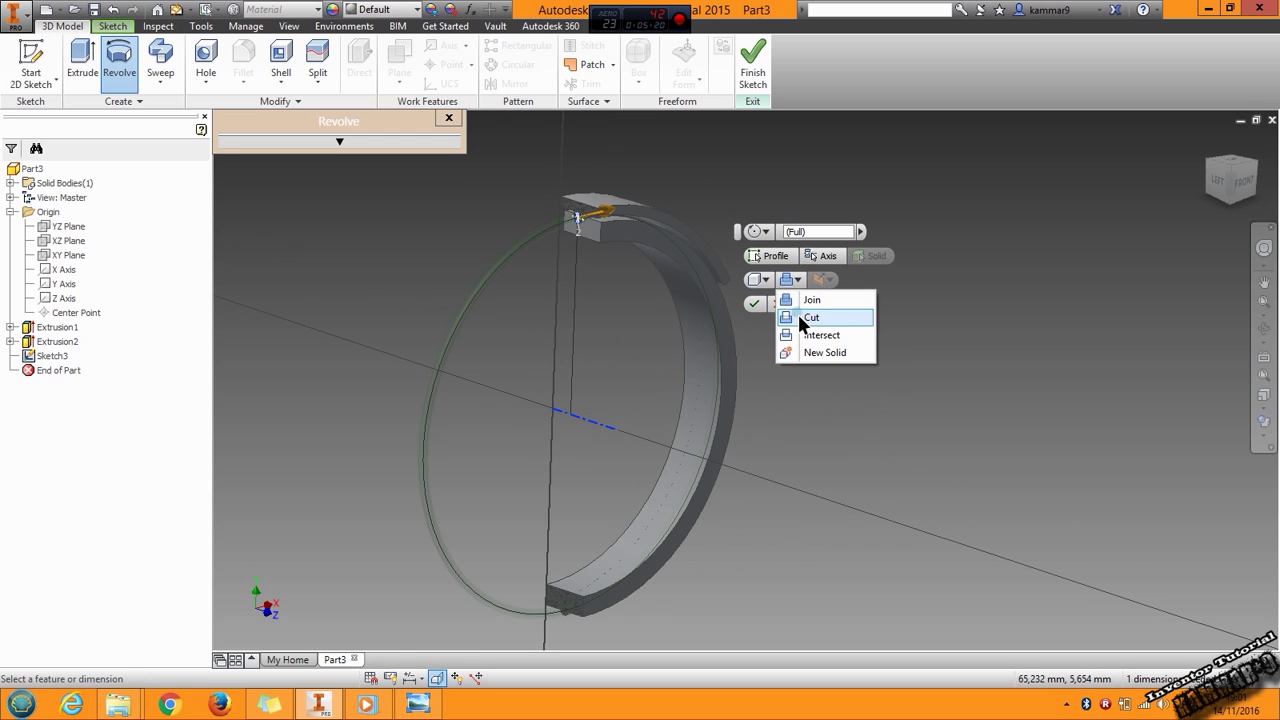
click(810, 318)
click(755, 304)
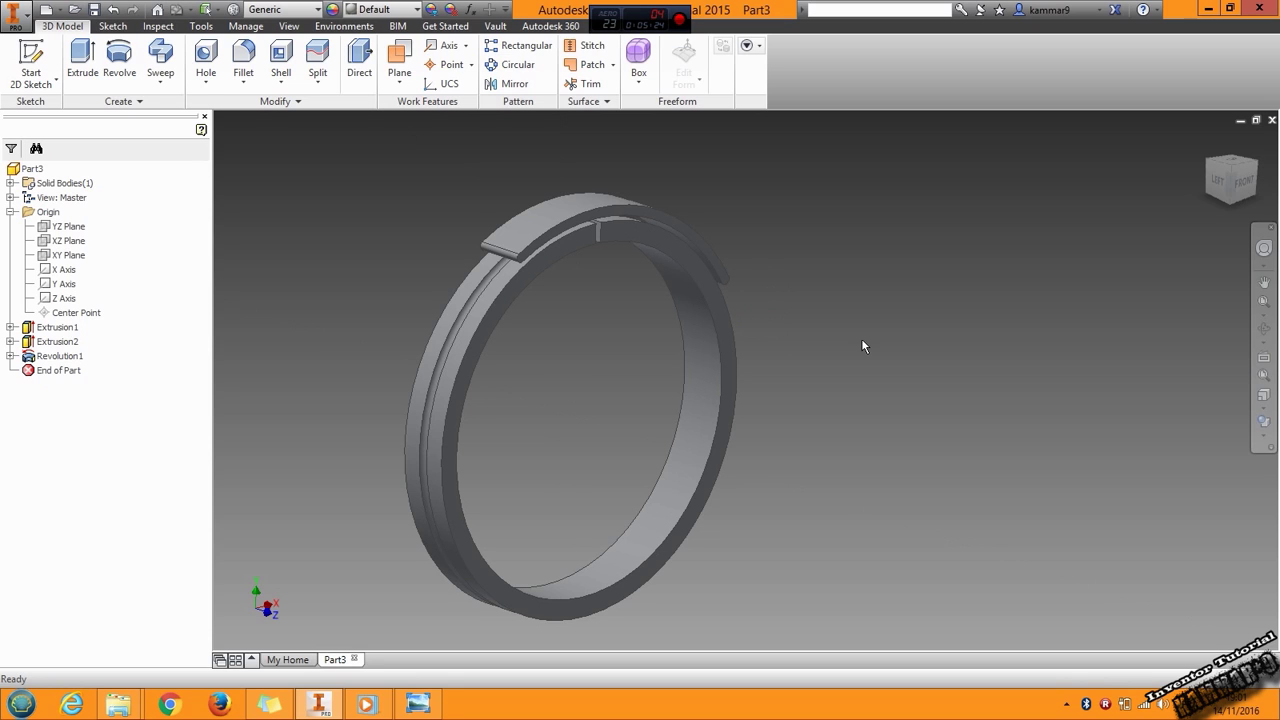
- Fillet the ring's two outer circular edges with a 2 mm radius
middle_drag(366, 217, 481, 217)
click(242, 55)
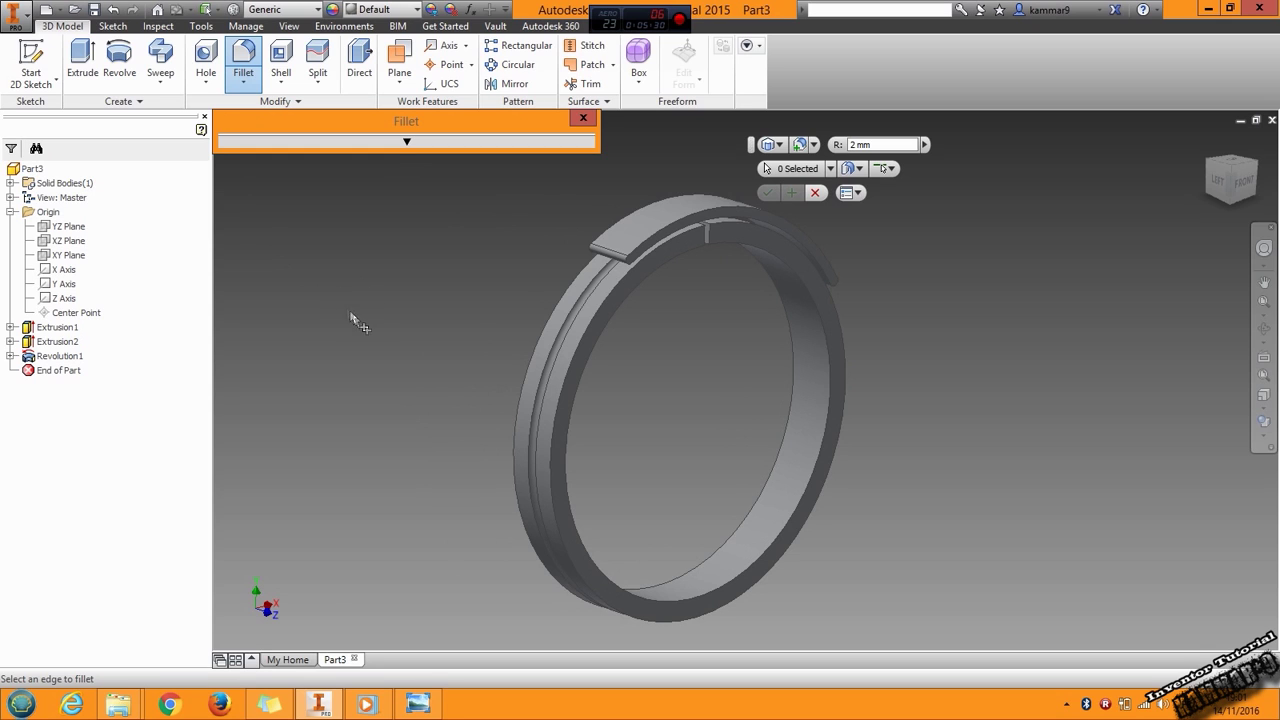
click(609, 299)
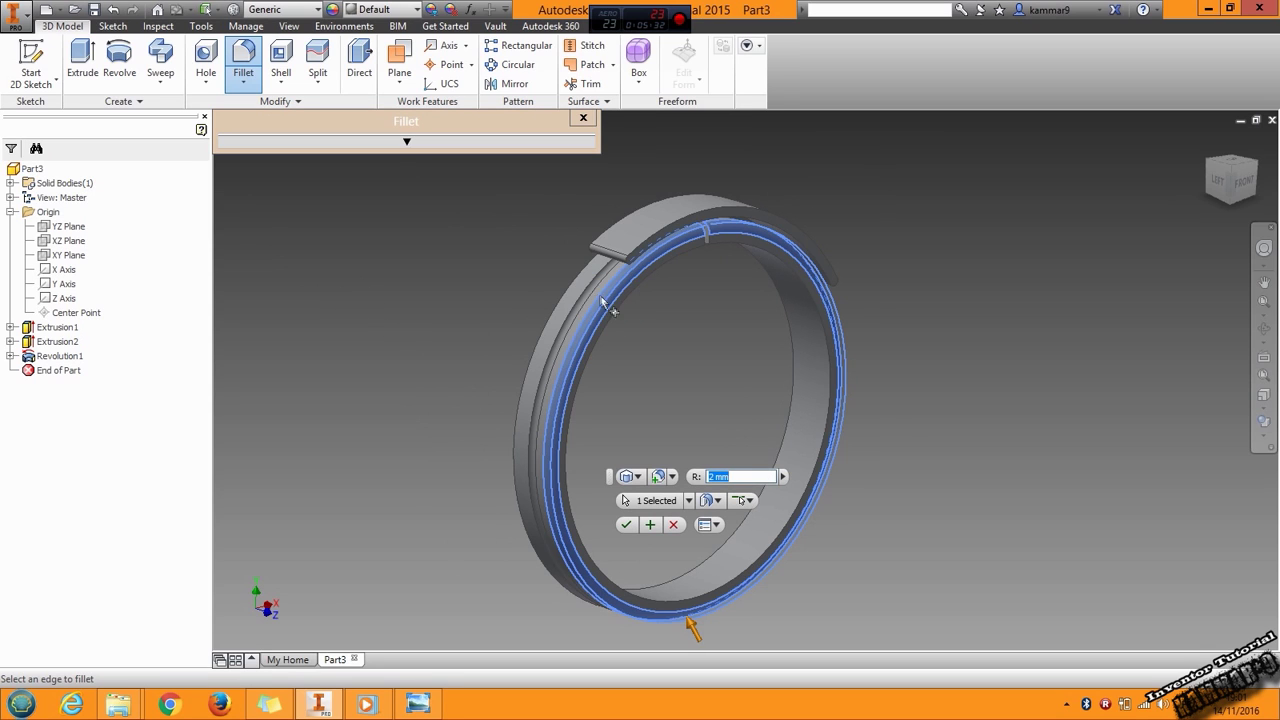
click(575, 281)
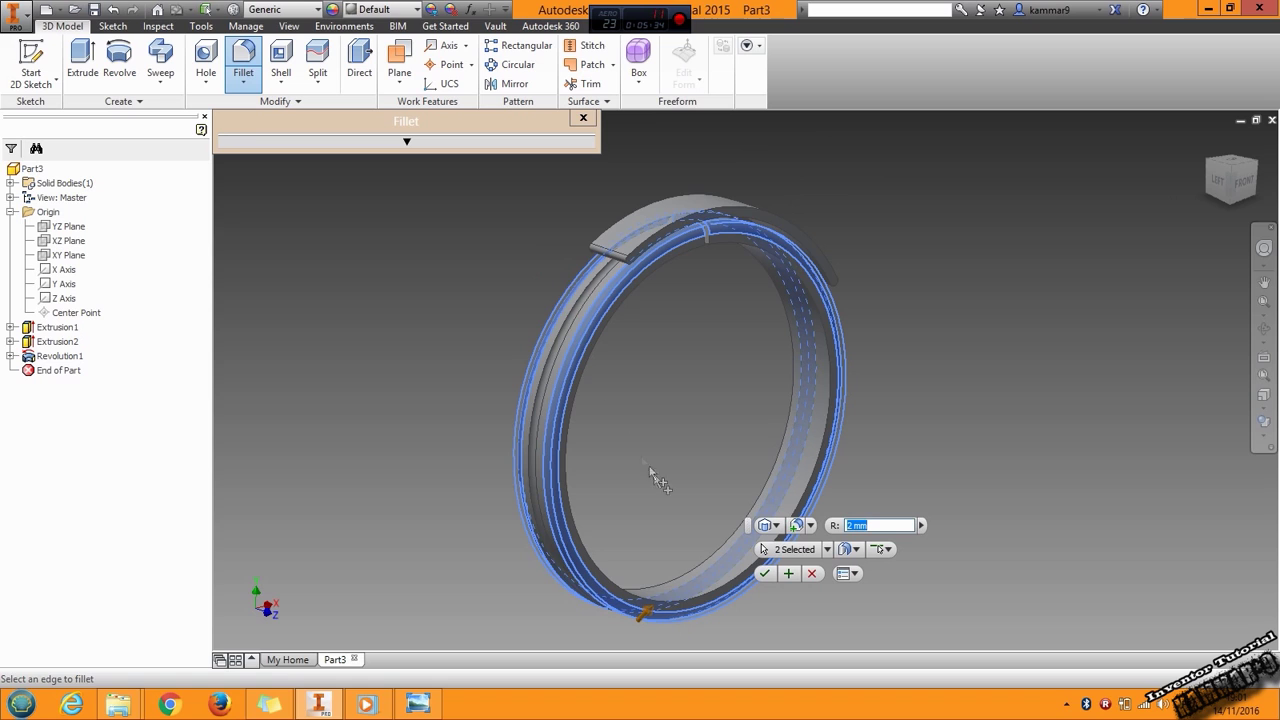
key(Return)
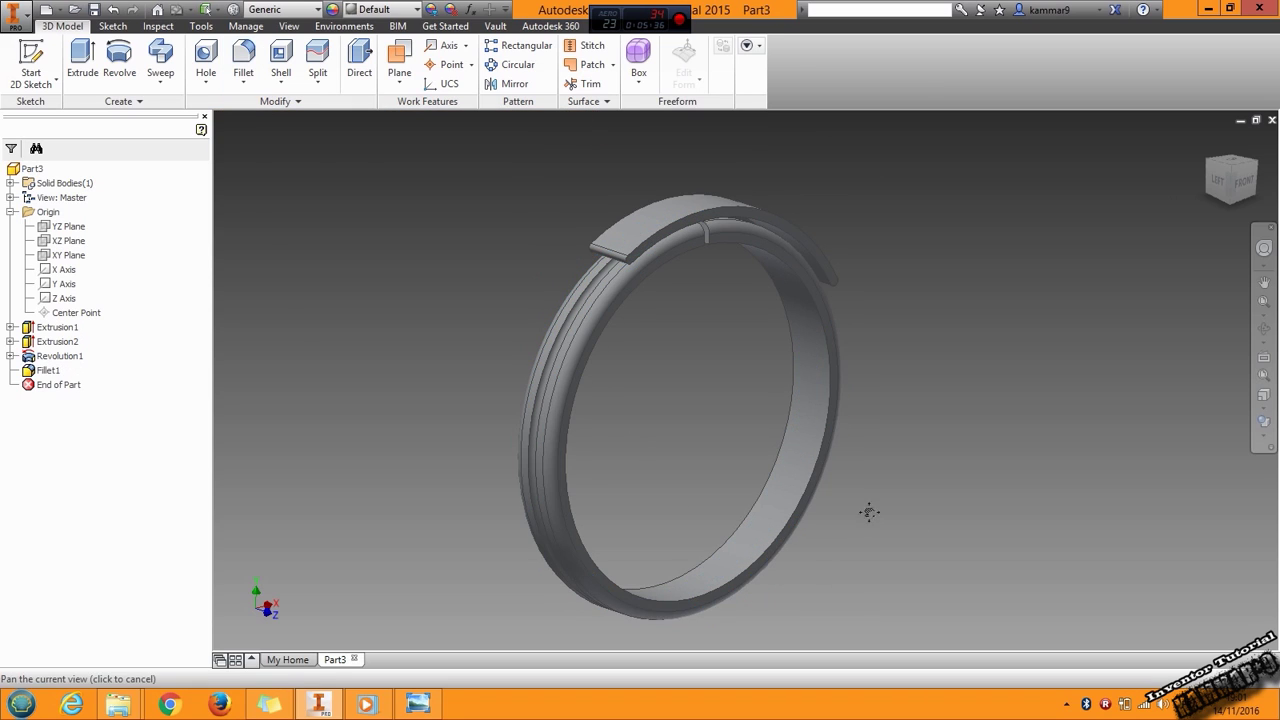
- Apply the Machined - Aluminum appearance from the Inventor Material Library to the whole part
middle_drag(866, 511, 891, 497)
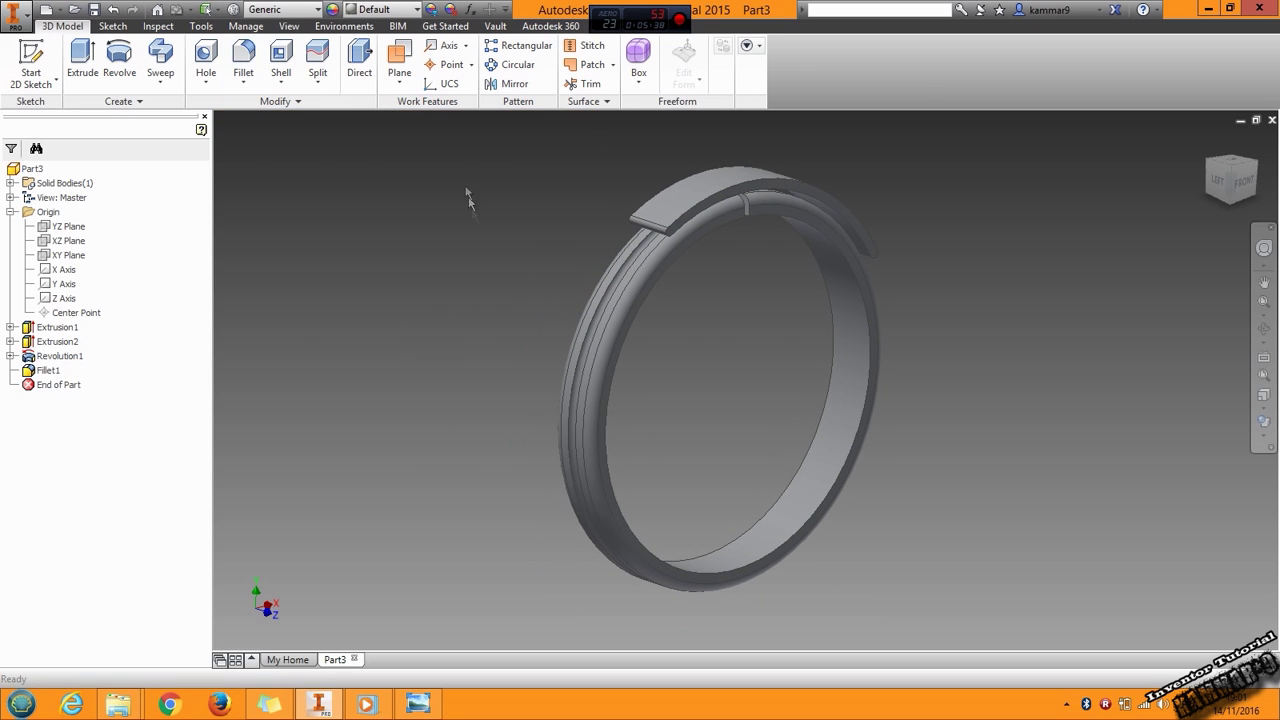
click(410, 10)
scroll(414, 226, down, 2)
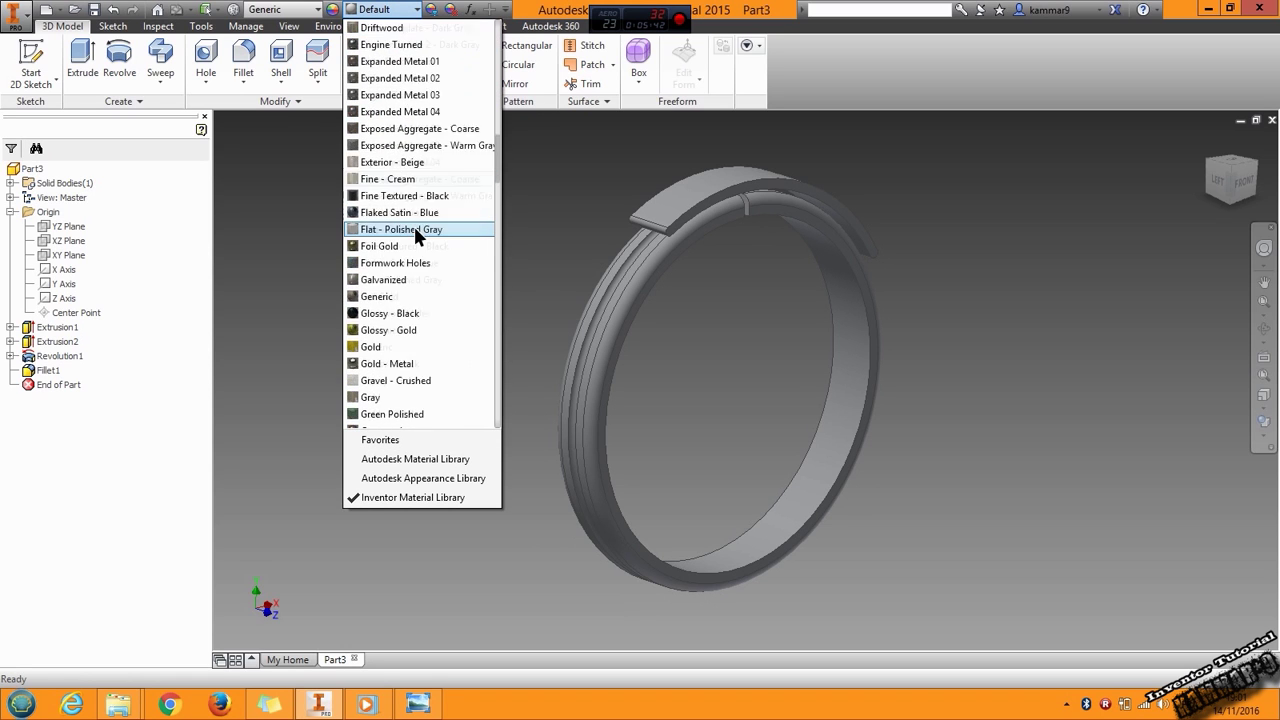
scroll(414, 226, down, 5)
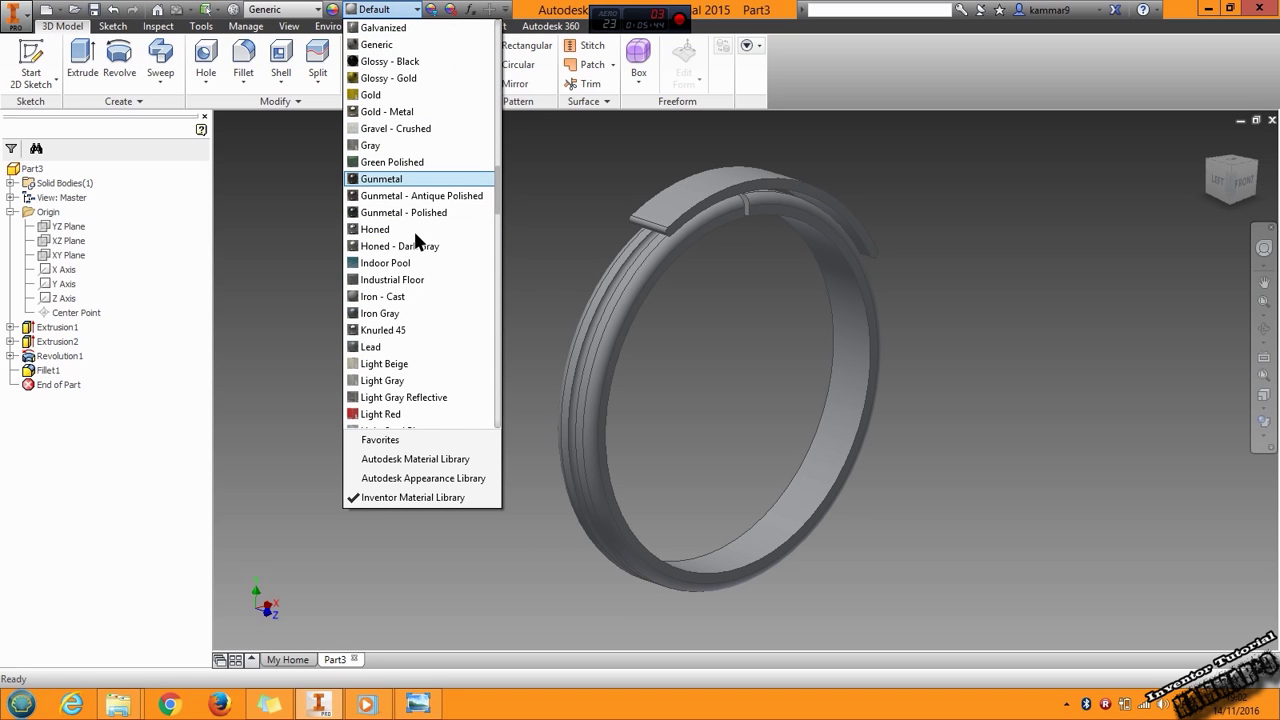
scroll(415, 238, down, 5)
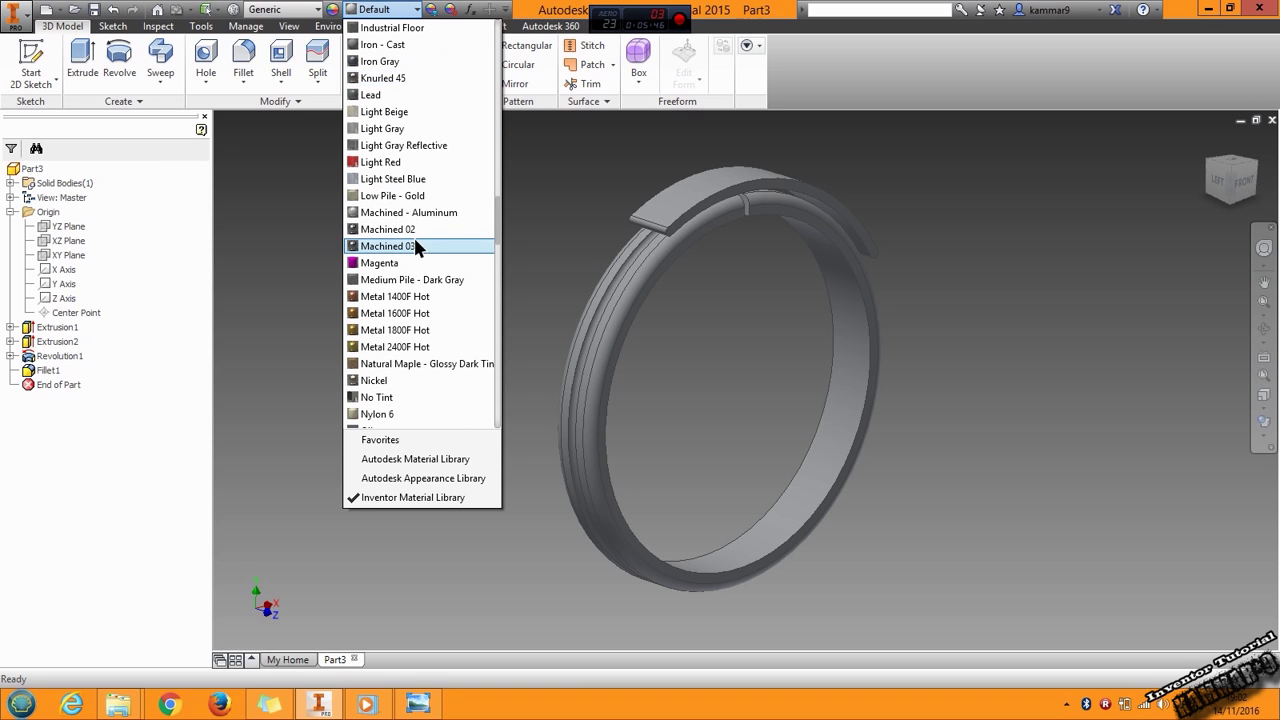
click(424, 210)
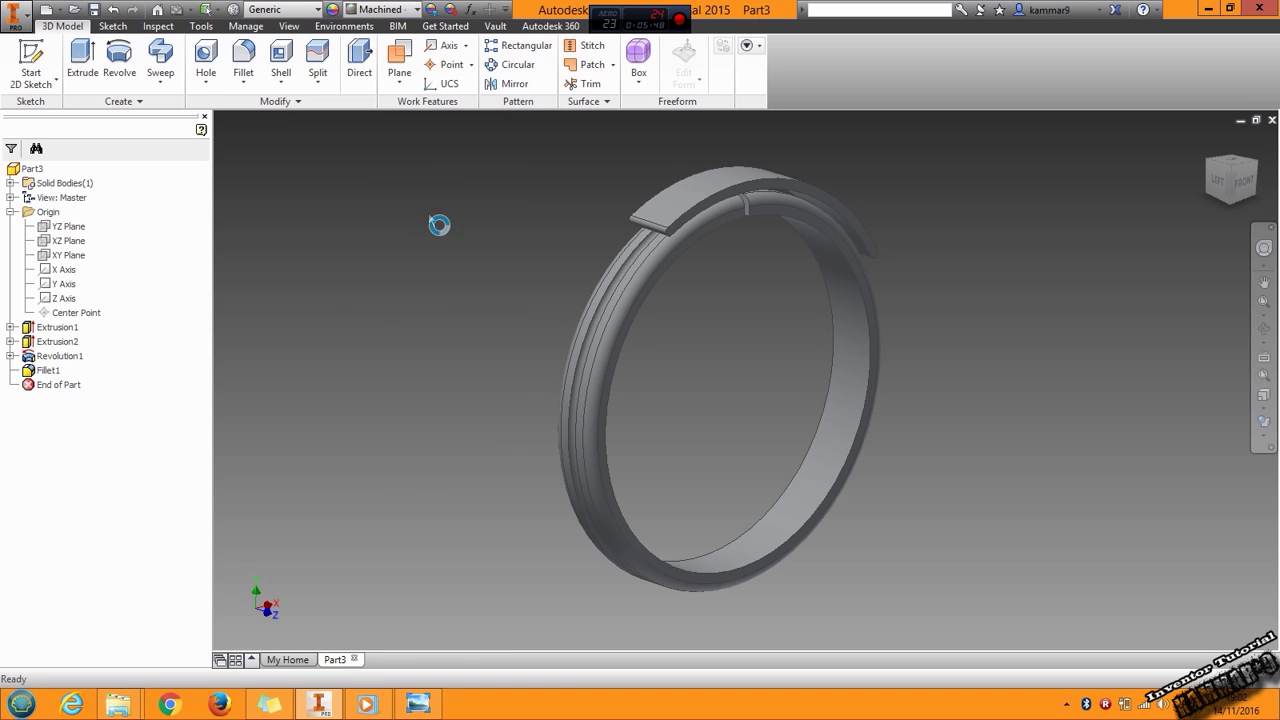
- Enable shadows and reflections for the part and display it in perspective
drag(706, 355, 661, 455)
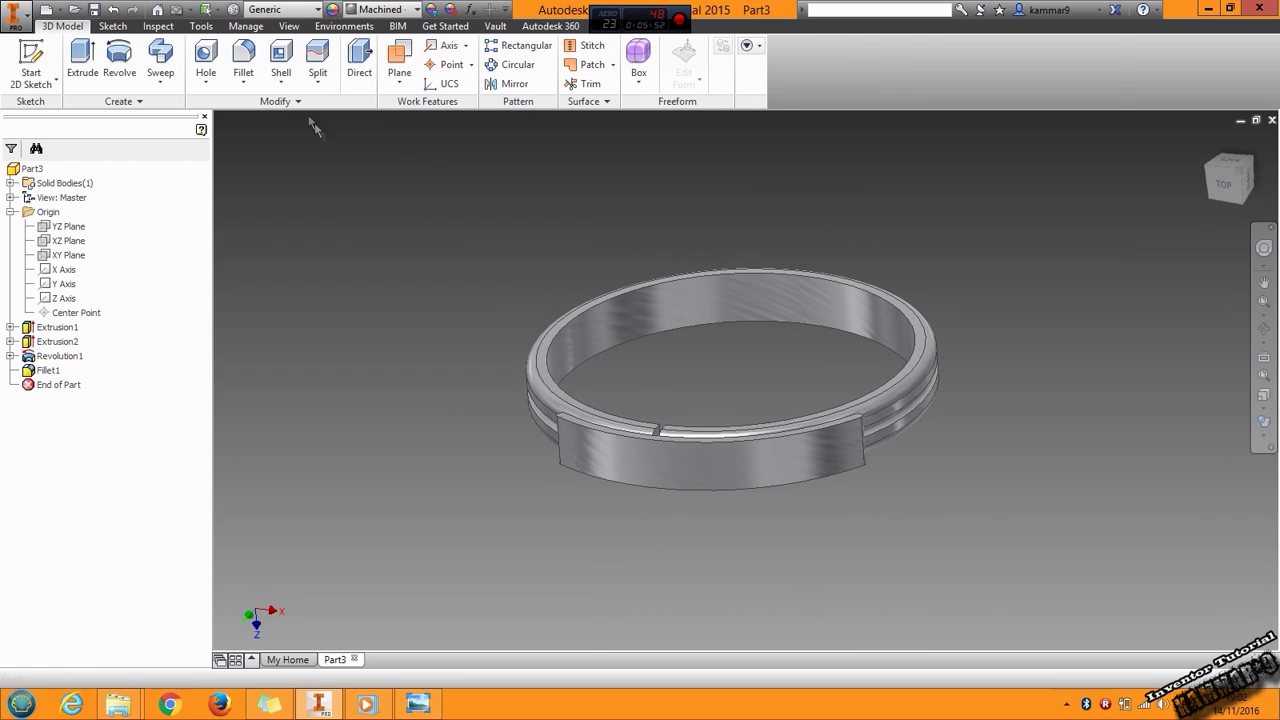
click(288, 26)
click(250, 47)
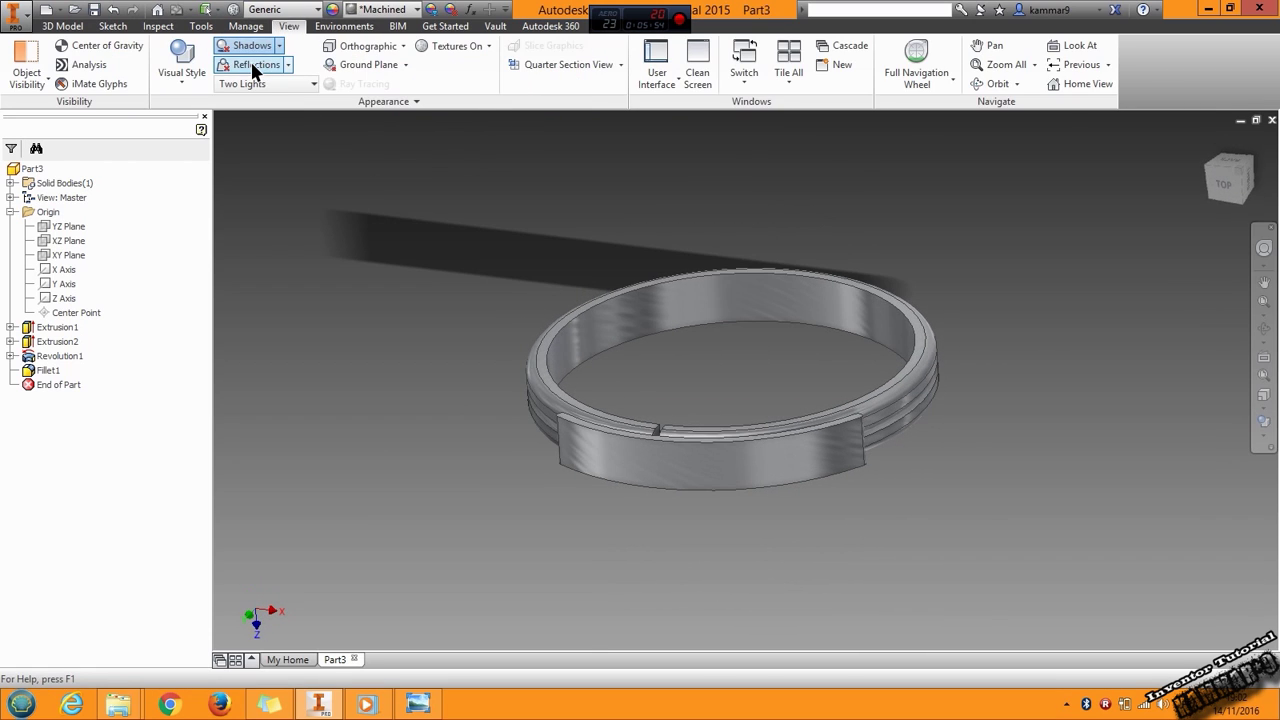
click(250, 62)
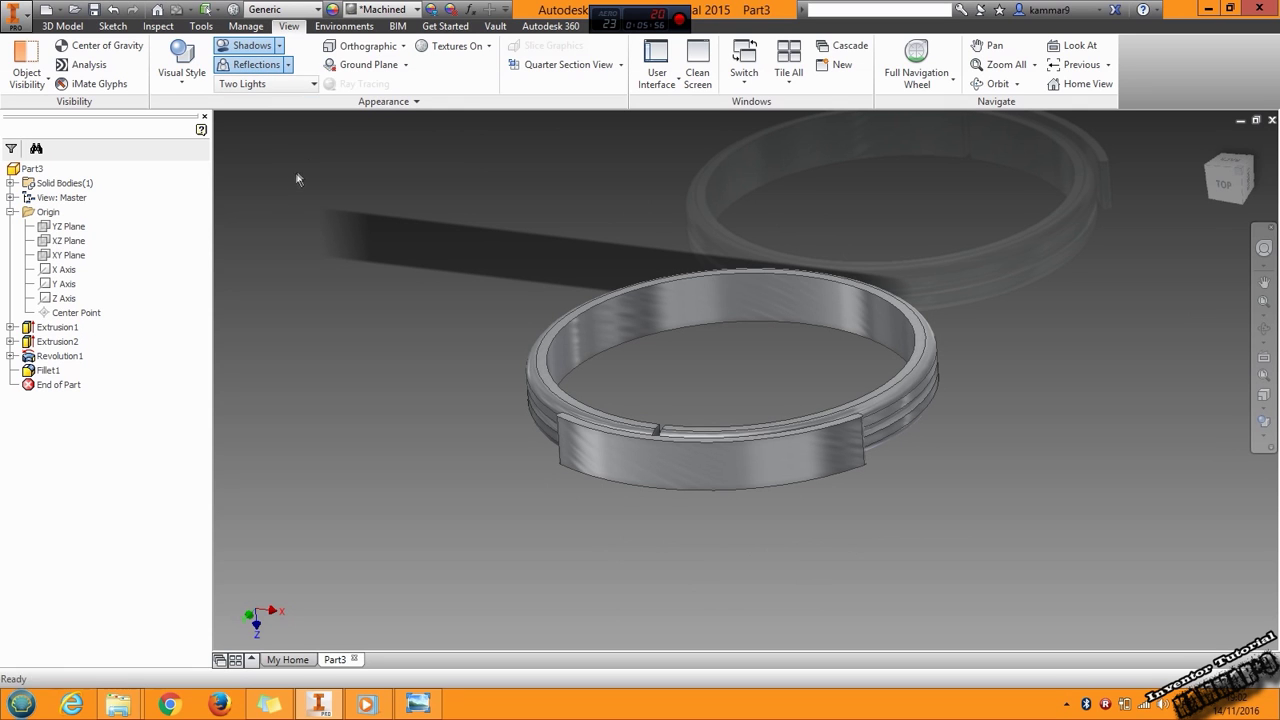
click(365, 45)
click(360, 91)
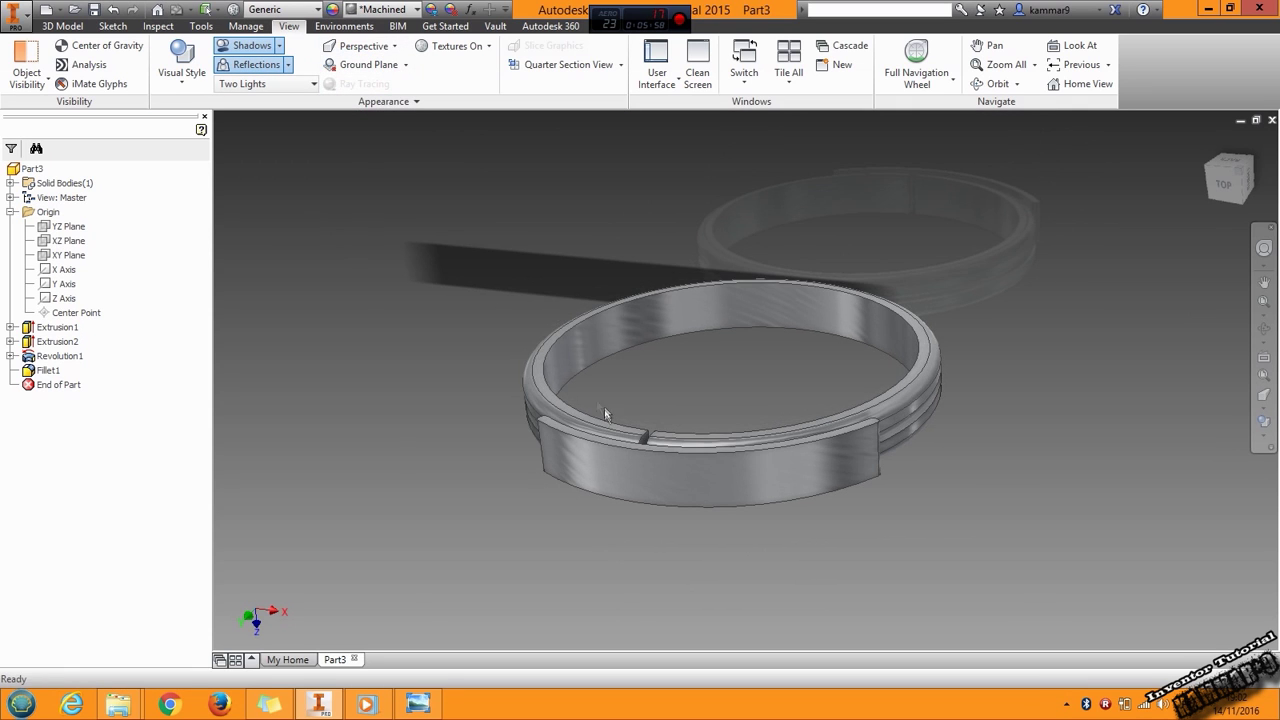
- Examine the finished clamp from the front and compare it with the turbocharger picture in the Windows photo viewer
shift+middle_drag(540, 260, 476, 328)
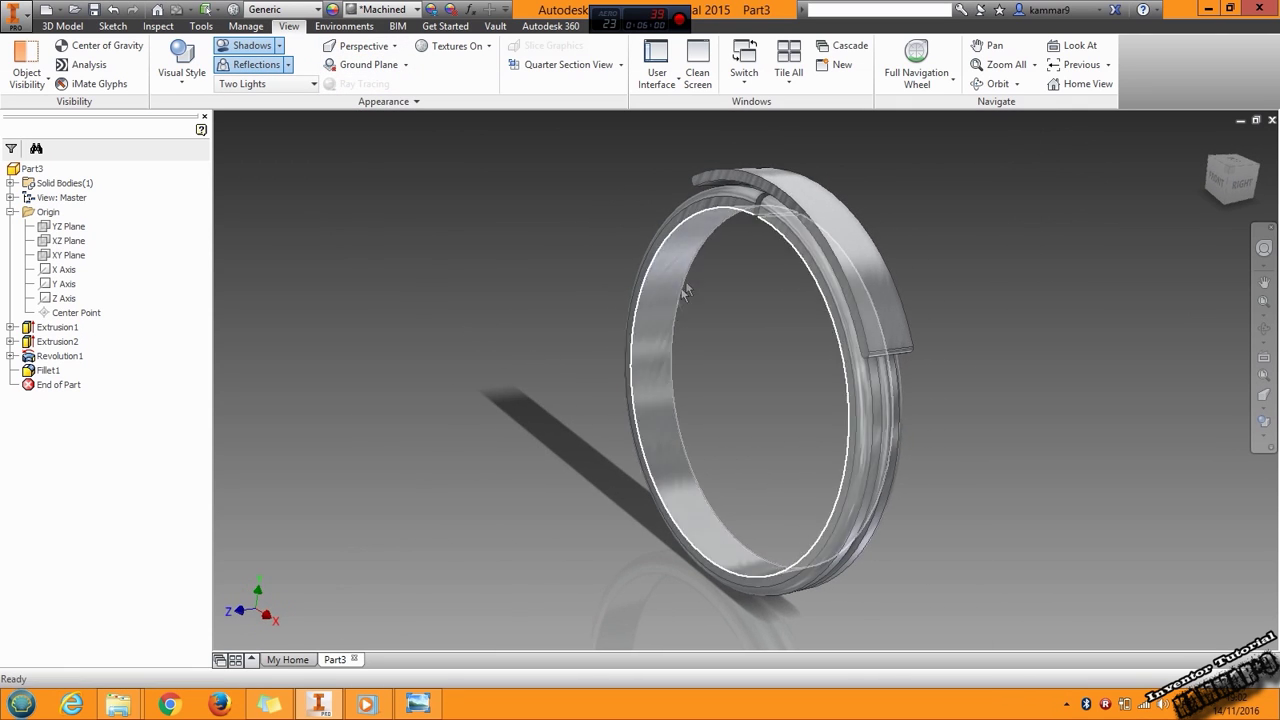
scroll(690, 274, up, 3)
scroll(727, 310, up, 1)
scroll(727, 310, down, 3)
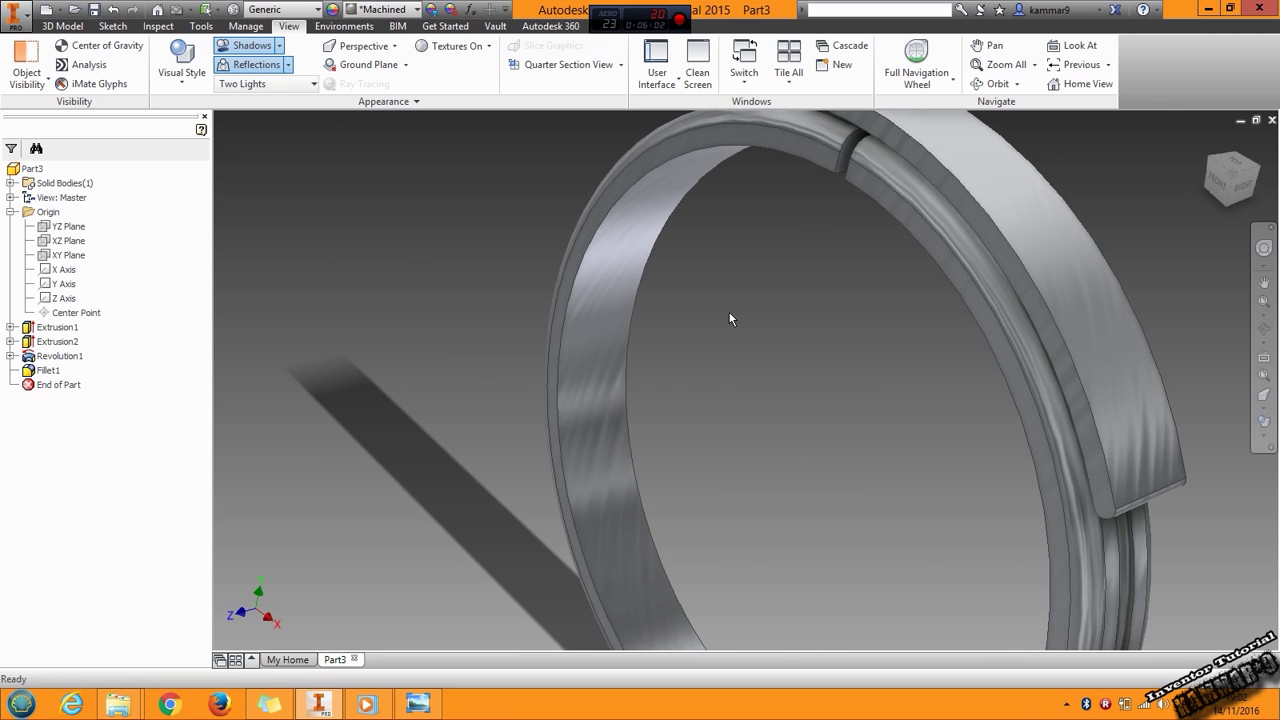
click(416, 705)
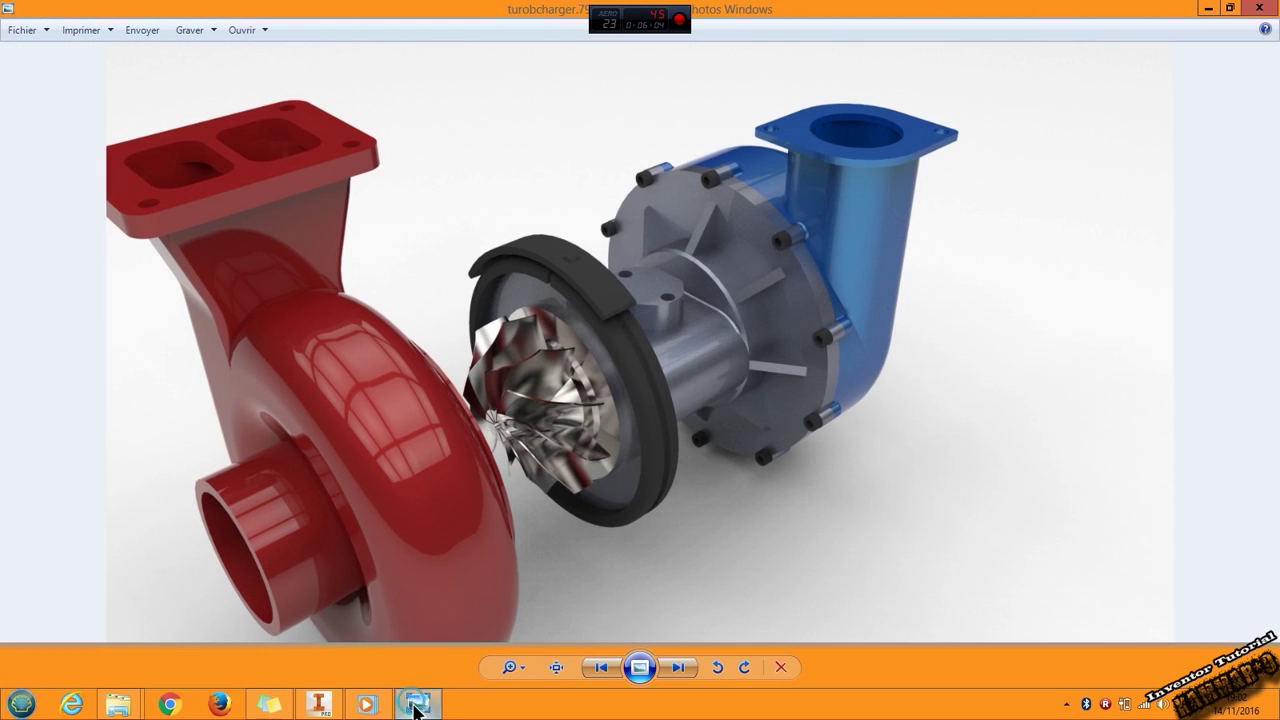
click(416, 705)
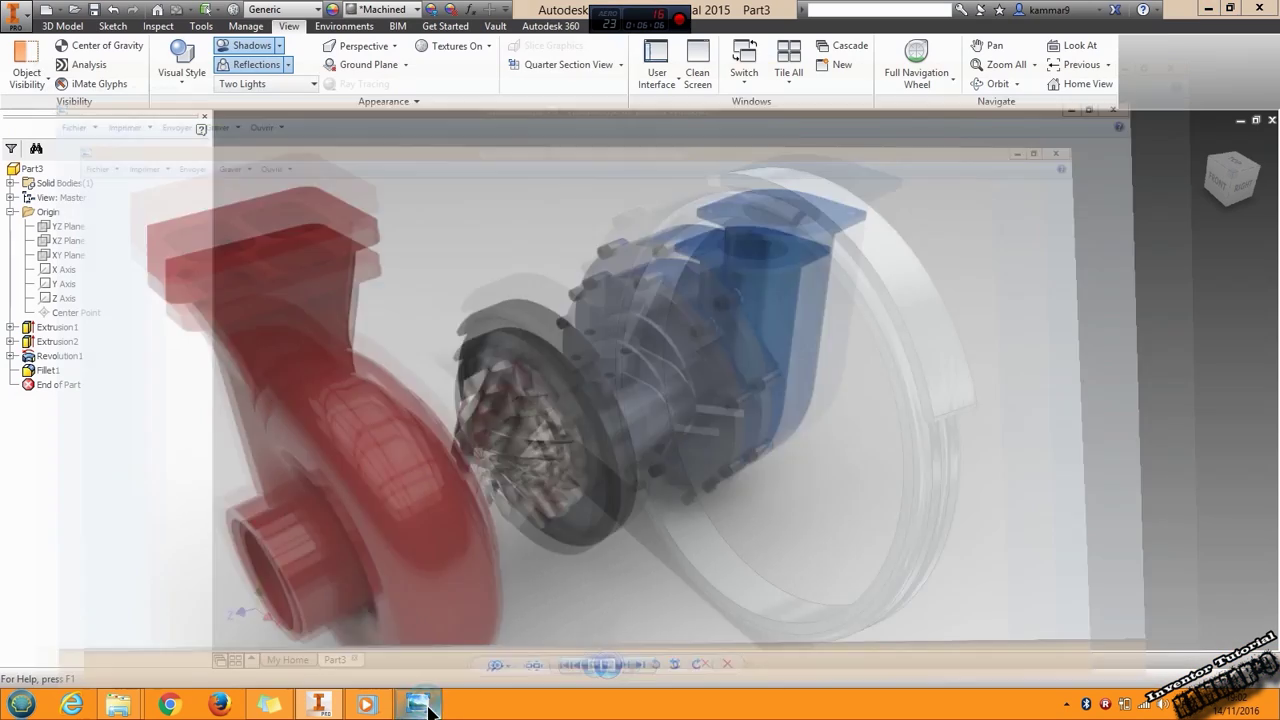
- Save the part in the V12 engine folder as "turbo- V-band clamp 01"
click(93, 9)
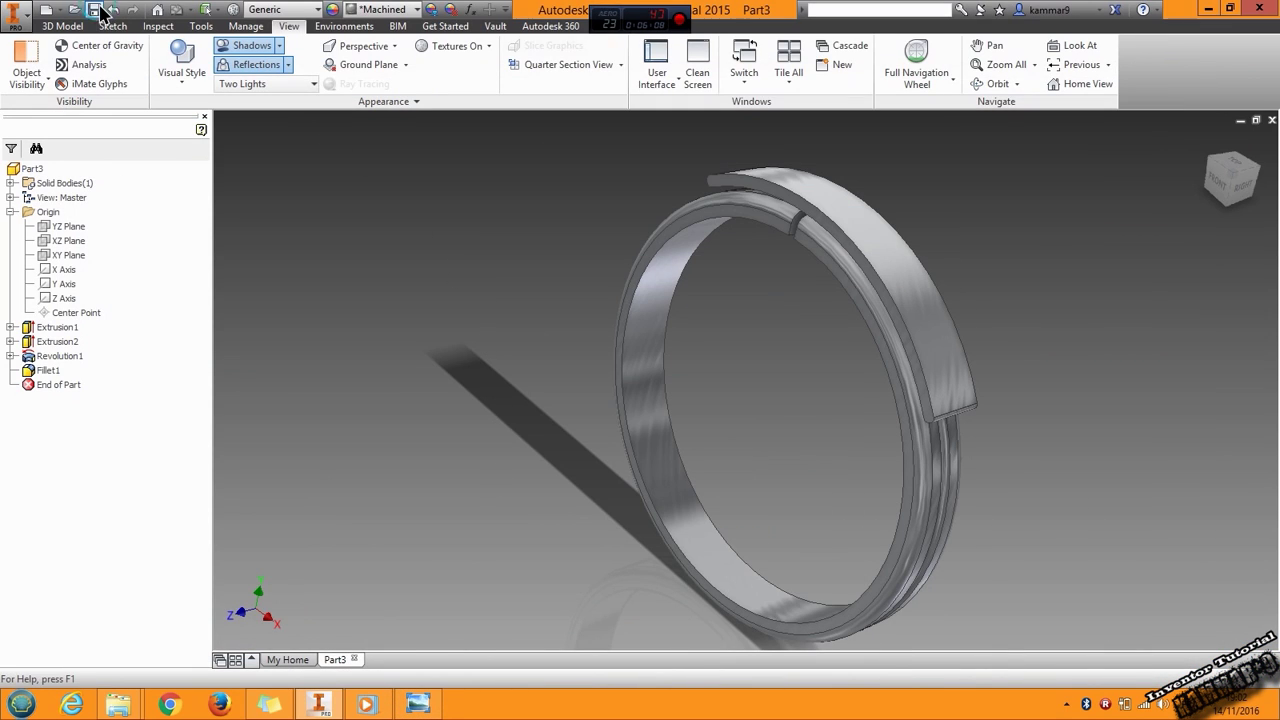
text(tu)
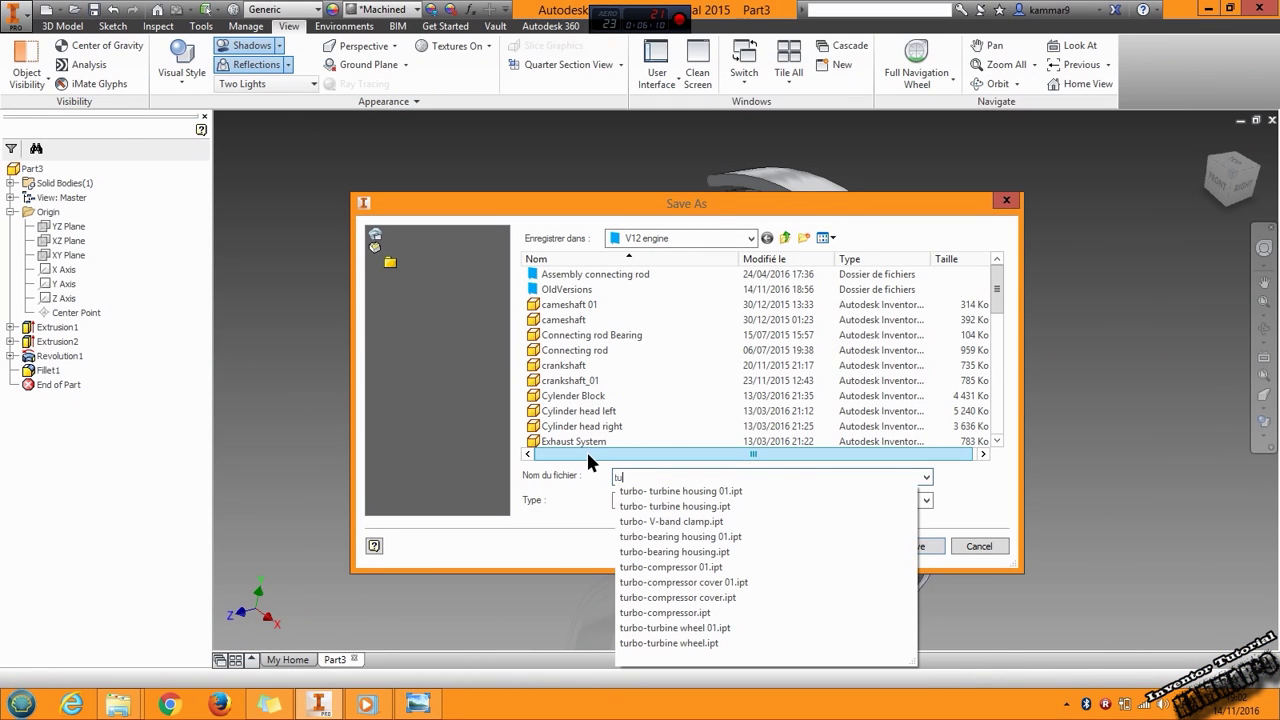
click(670, 521)
click(715, 477)
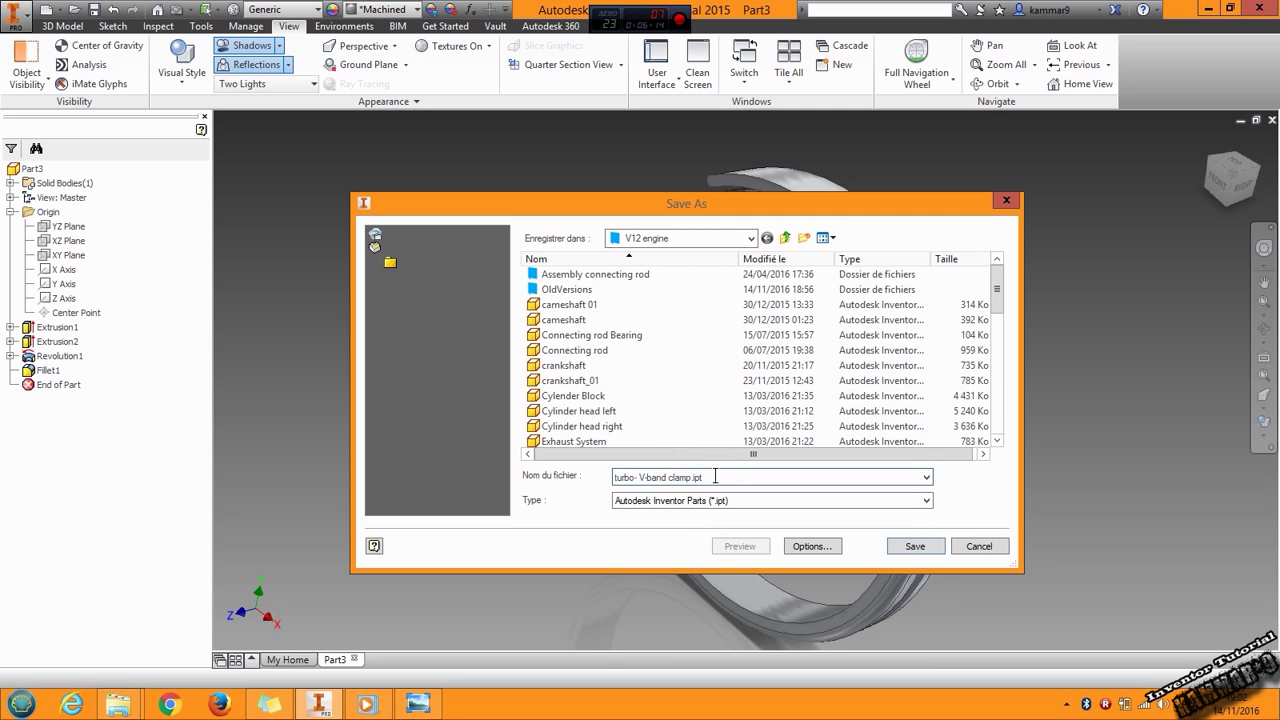
key(BackSpace)
key(BackSpace)
key(BackSpace)
key(BackSpace)
click(912, 542)
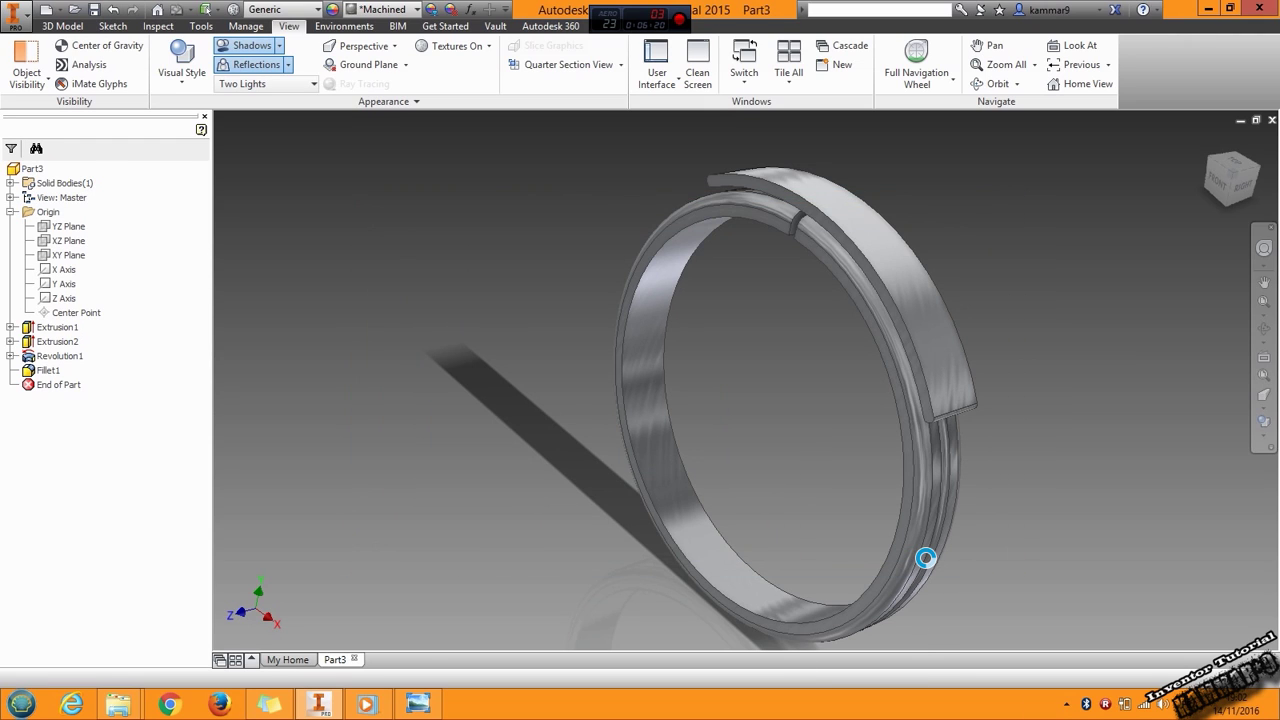
shift+middle_drag(915, 552, 702, 364)
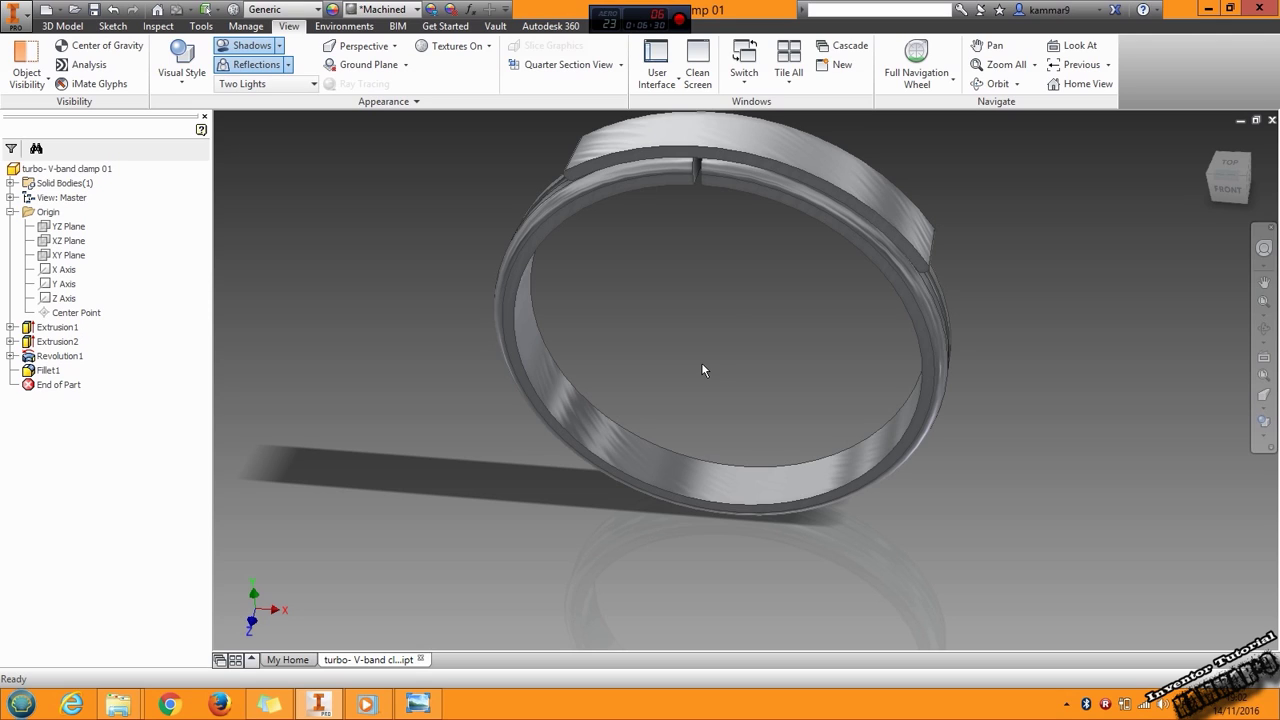
shift+middle_drag(703, 368, 723, 343)
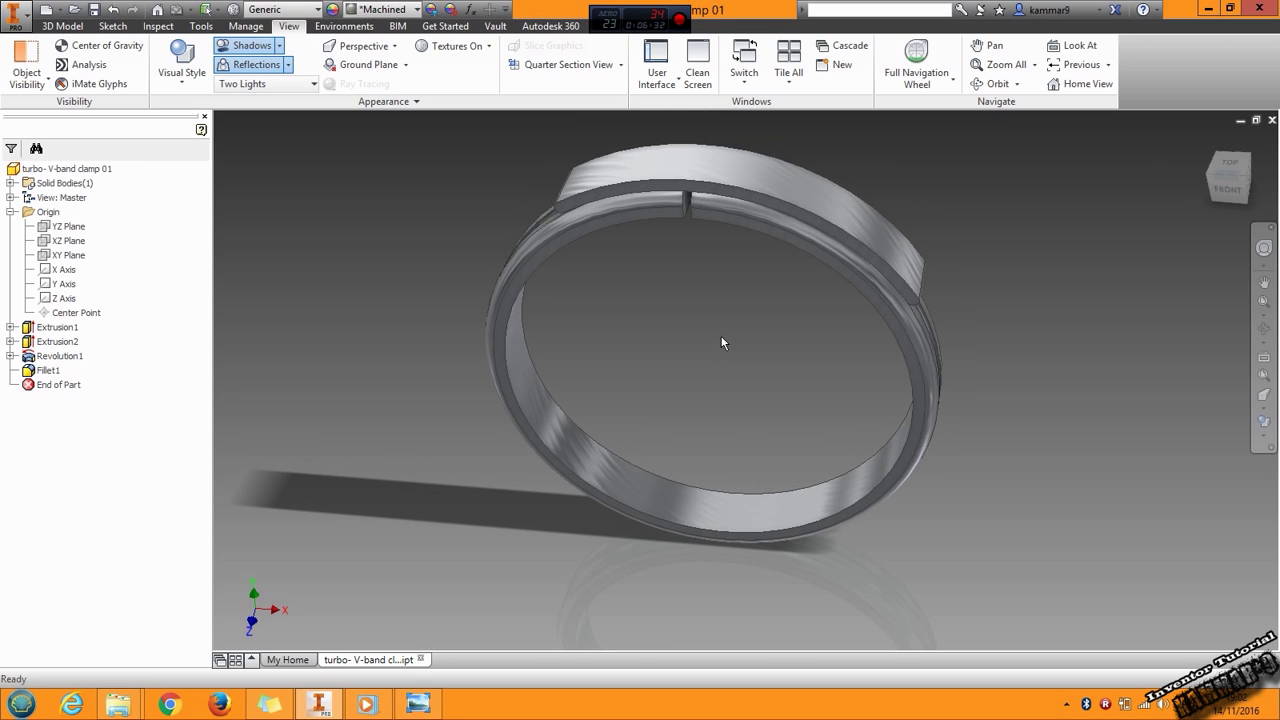